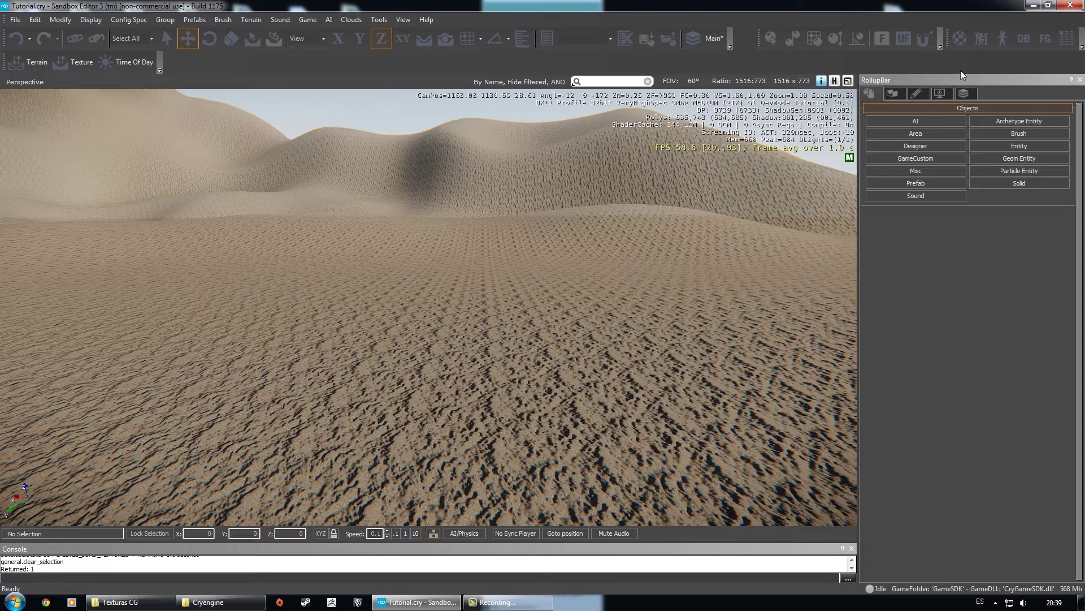
- Open the Material Editor, then shrink and reposition its window so the terrain beside it stays in view
left_click(961, 37)
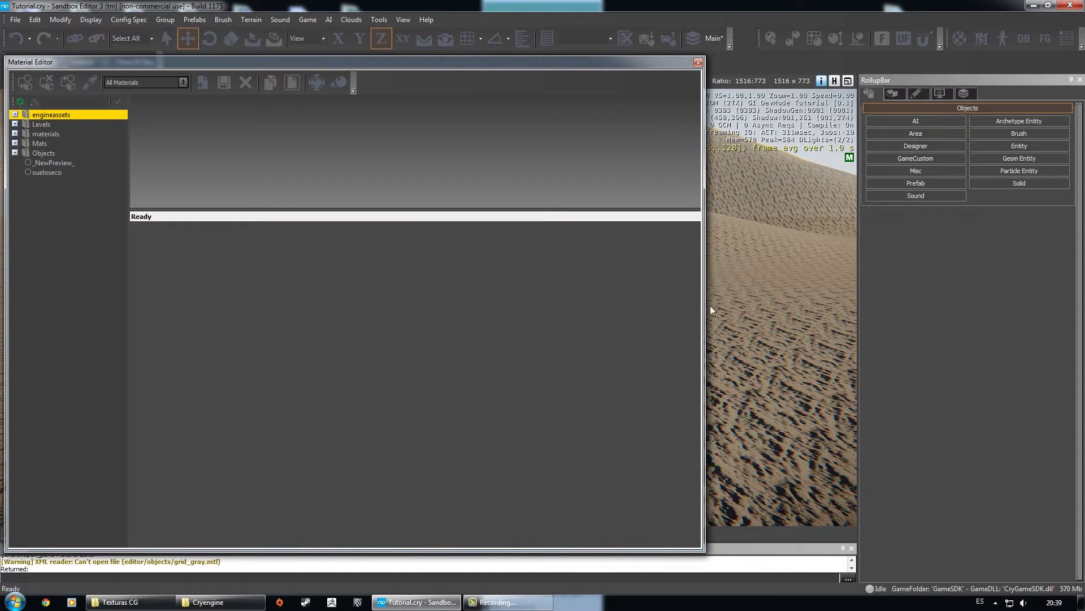
left_click_drag(704, 548, 612, 521)
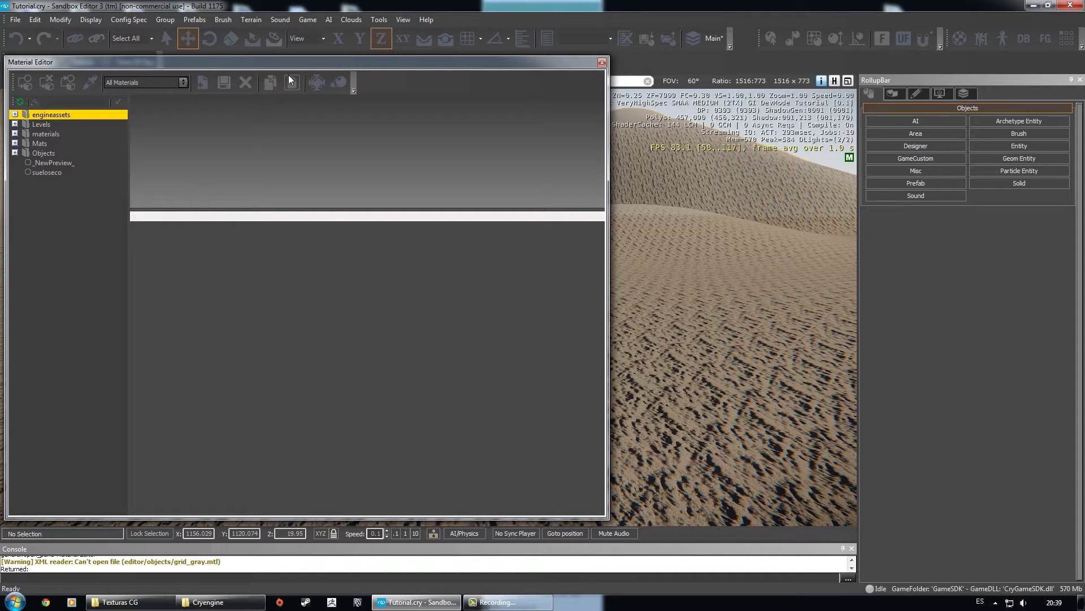
left_click_drag(304, 62, 303, 59)
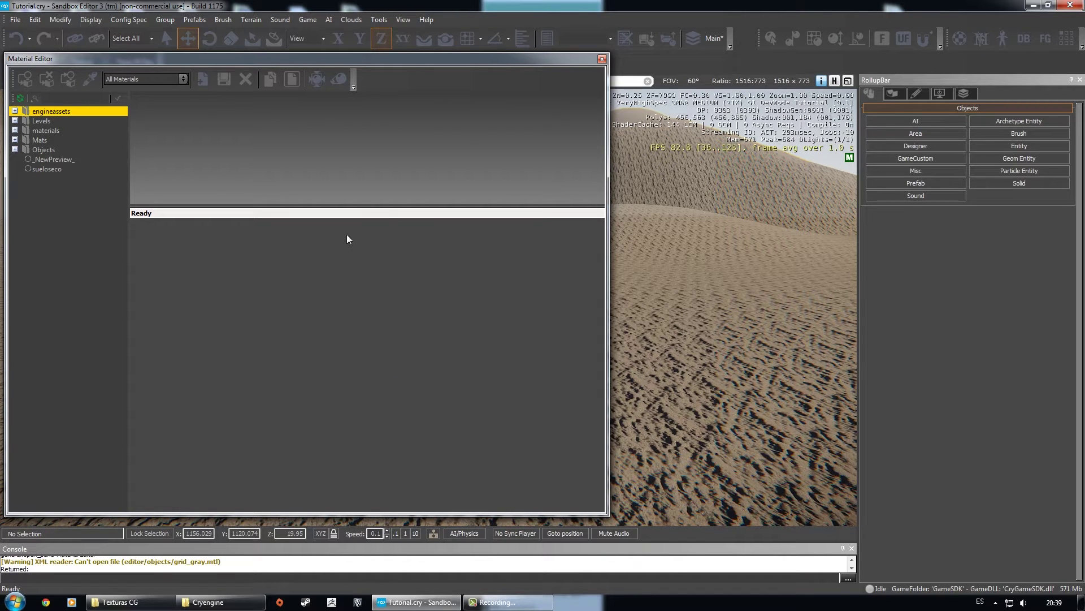
left_click_drag(512, 65, 508, 64)
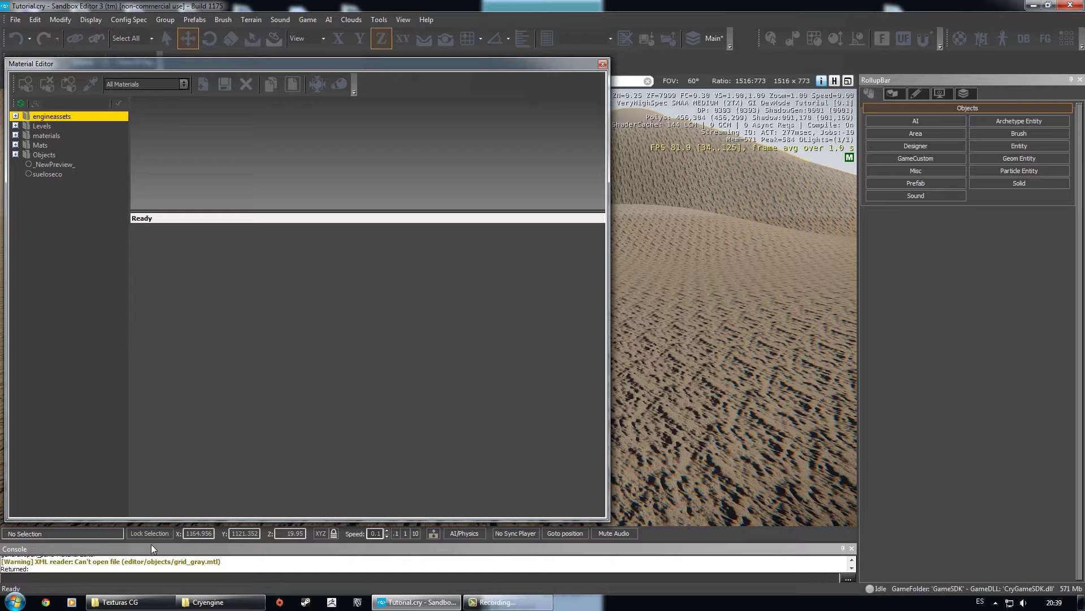
- Switch to the Texturas CG folder and view the sueloseco base texture full size, closing the image viewer again
left_click(120, 602)
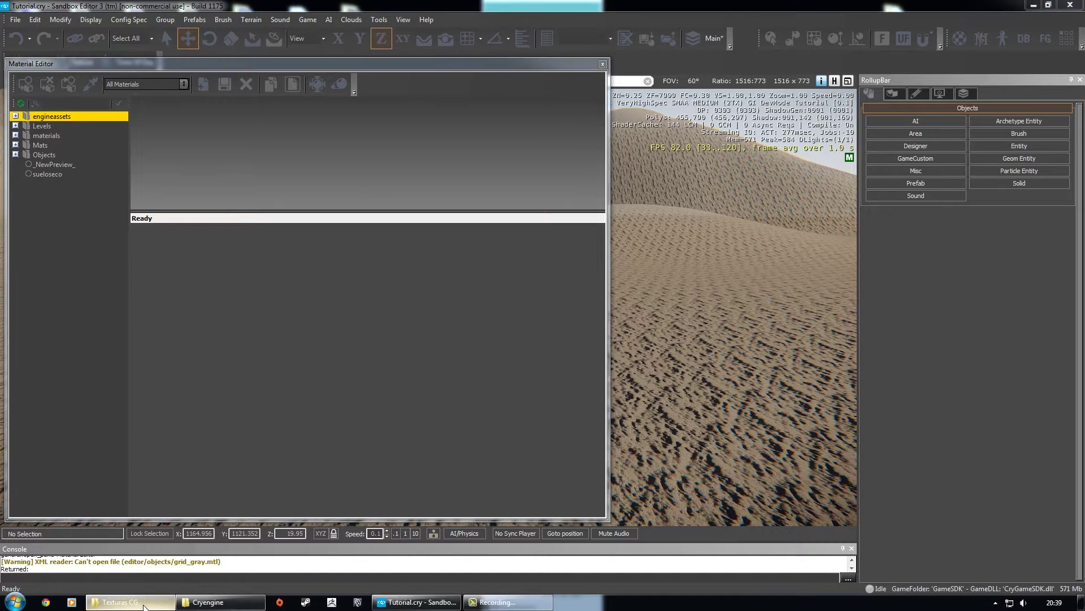
left_click_drag(232, 321, 543, 253)
left_click(384, 380)
left_click(233, 239)
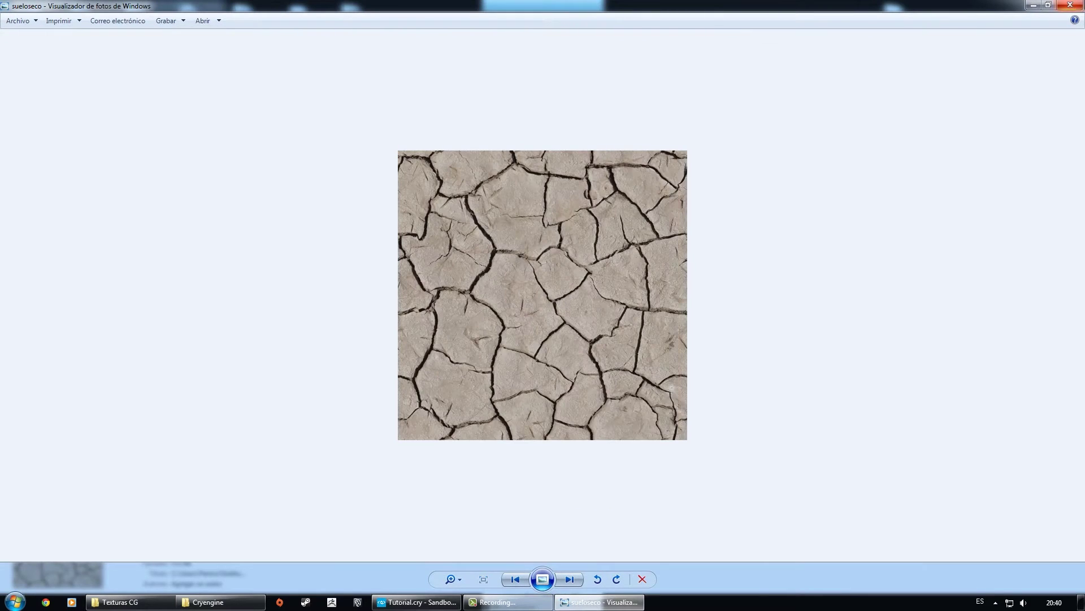
left_click(1072, 4)
left_click(271, 357)
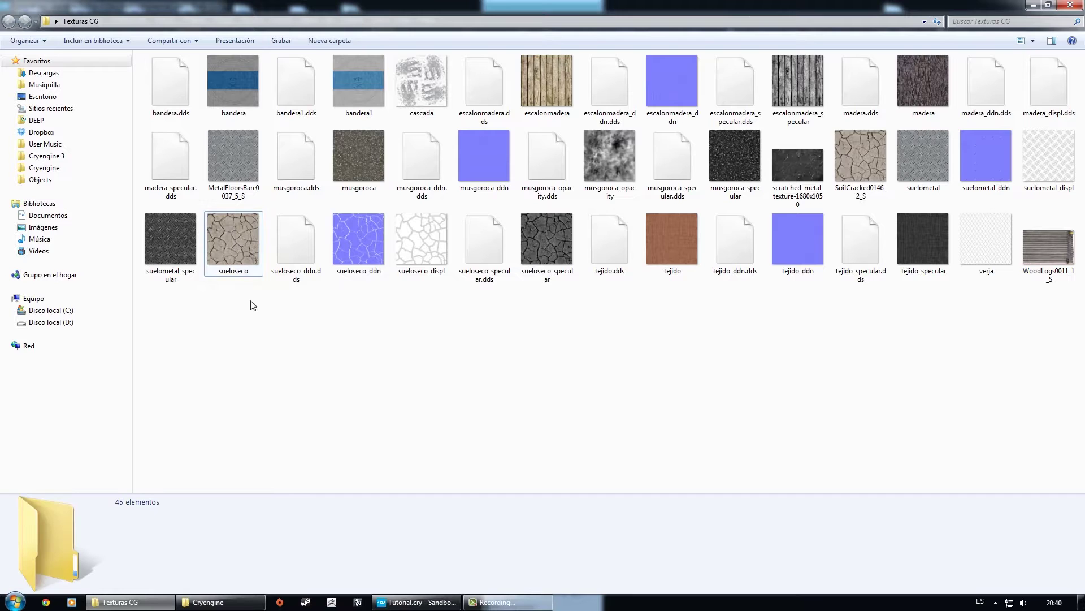
- View the sueloseco_ddn normal map and the sueloseco_displ displacement map full size, closing each image
left_click(372, 263)
double_click(360, 243)
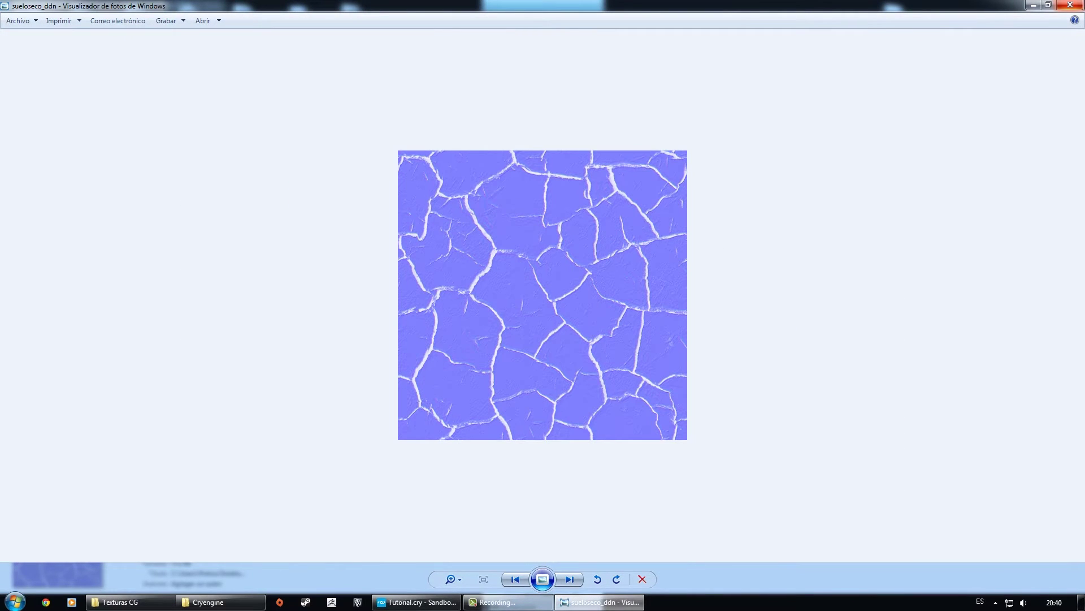
left_click(1070, 5)
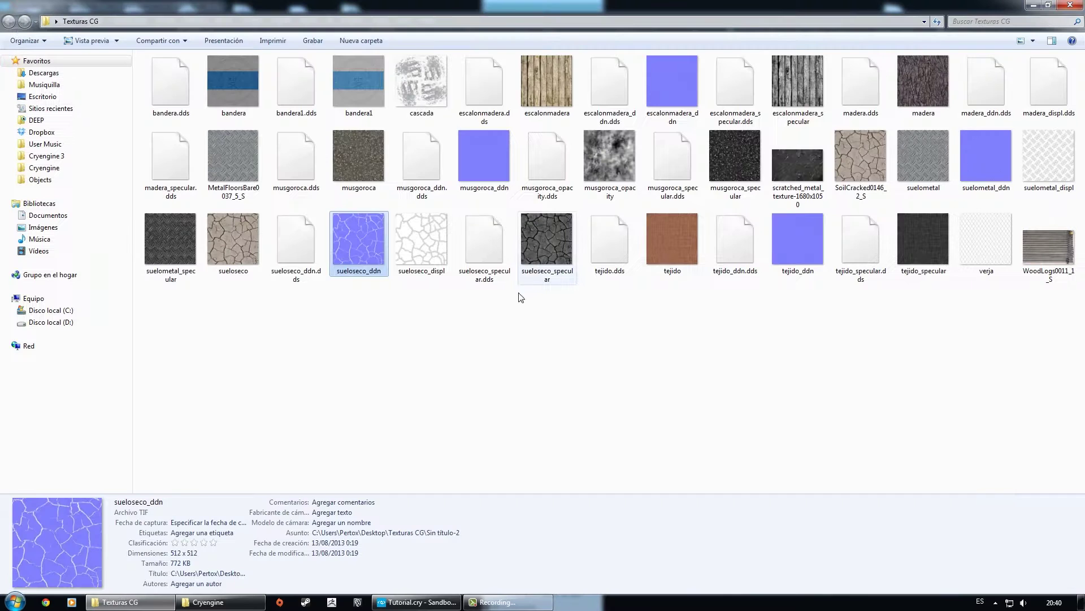
double_click(421, 238)
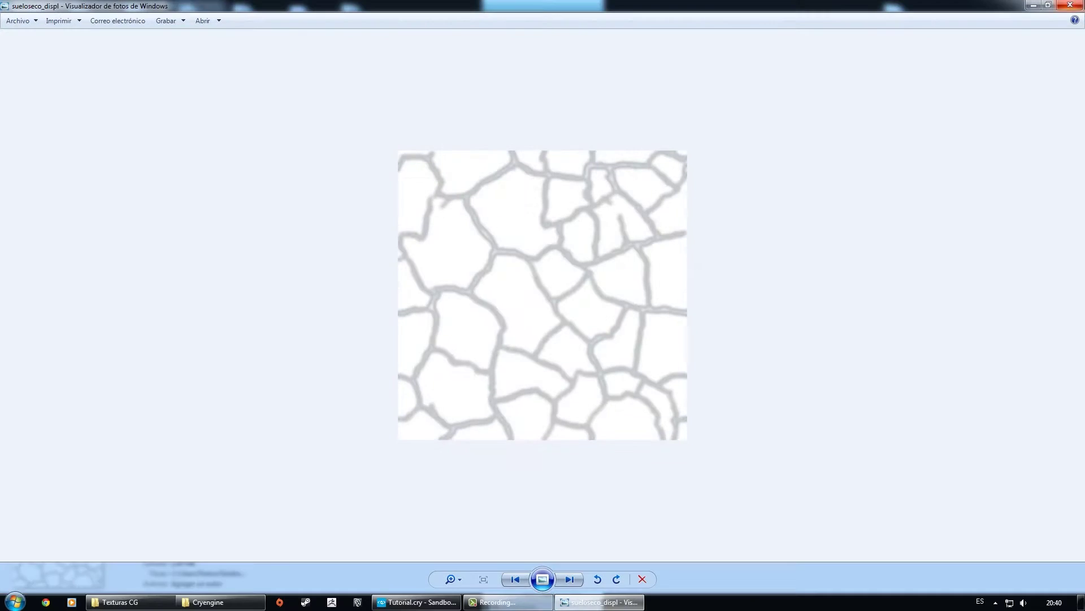
key("alt+F4")
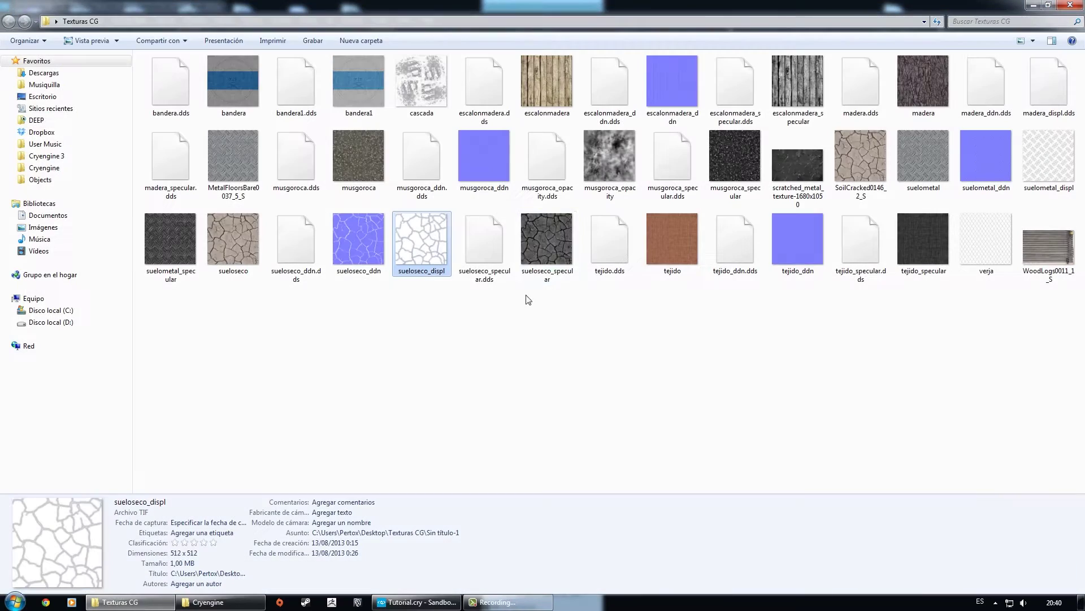
- View the sueloseco_specular map full size and close it
left_click(544, 239)
double_click(545, 239)
key("alt+F4")
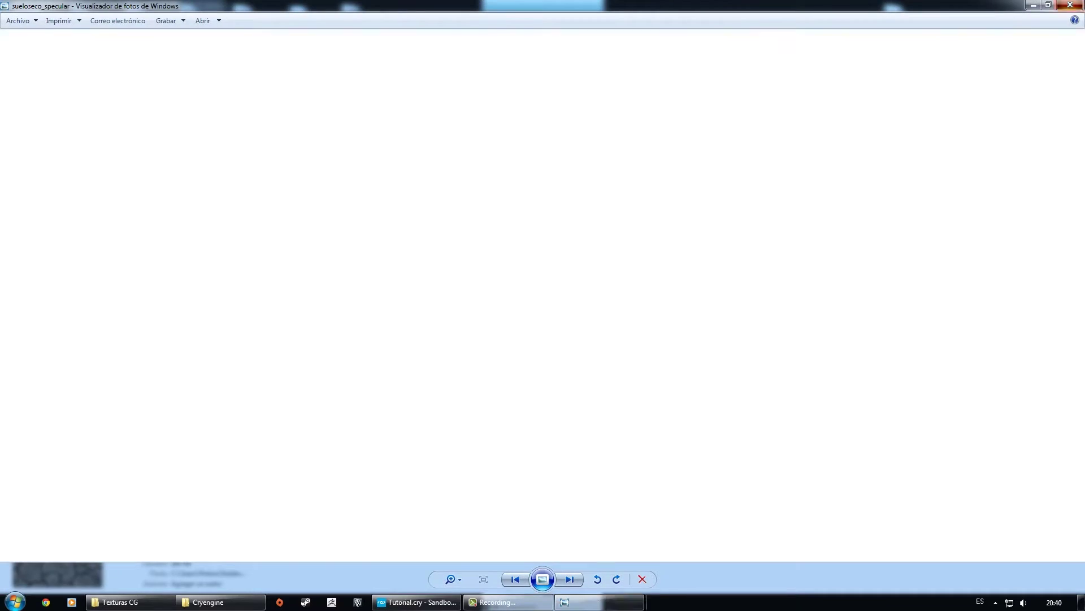
left_click(524, 346)
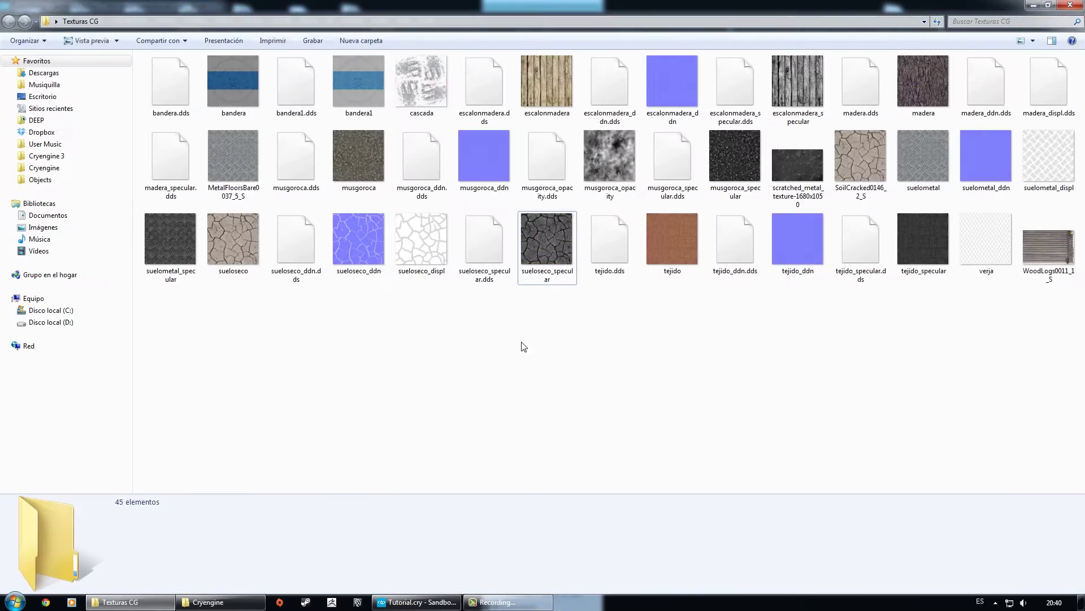
- Compare the file details of sueloseco_ddn.dds with those of the sueloseco TIF texture
left_click(297, 242)
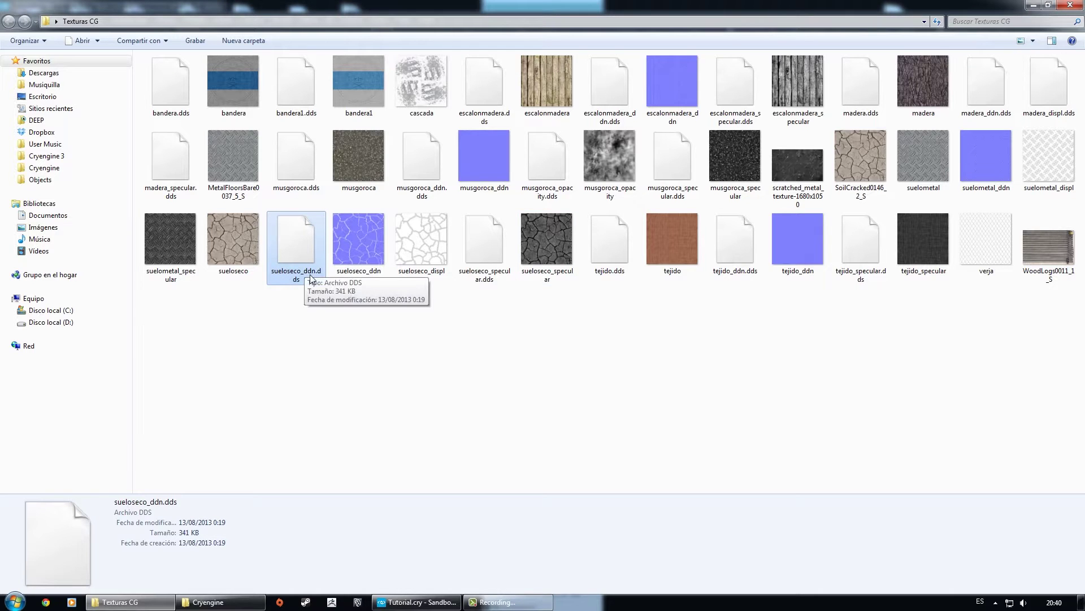
left_click(252, 262)
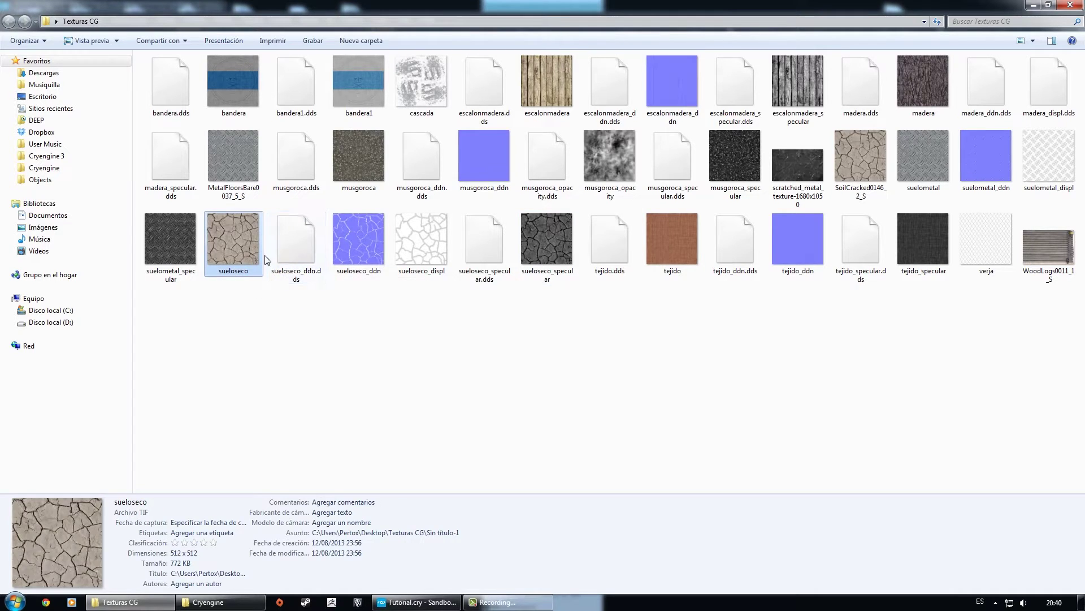
left_click(299, 262)
left_click(303, 306)
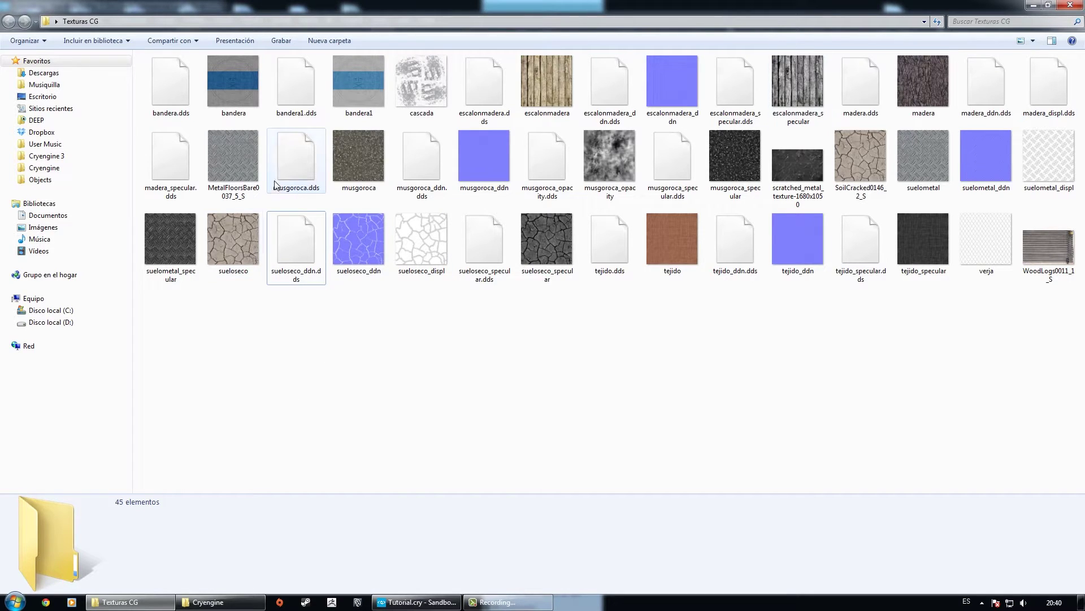
- Check the details of musgoroca.dds, then view the musgoroca TIF texture full size and close it
left_click(298, 154)
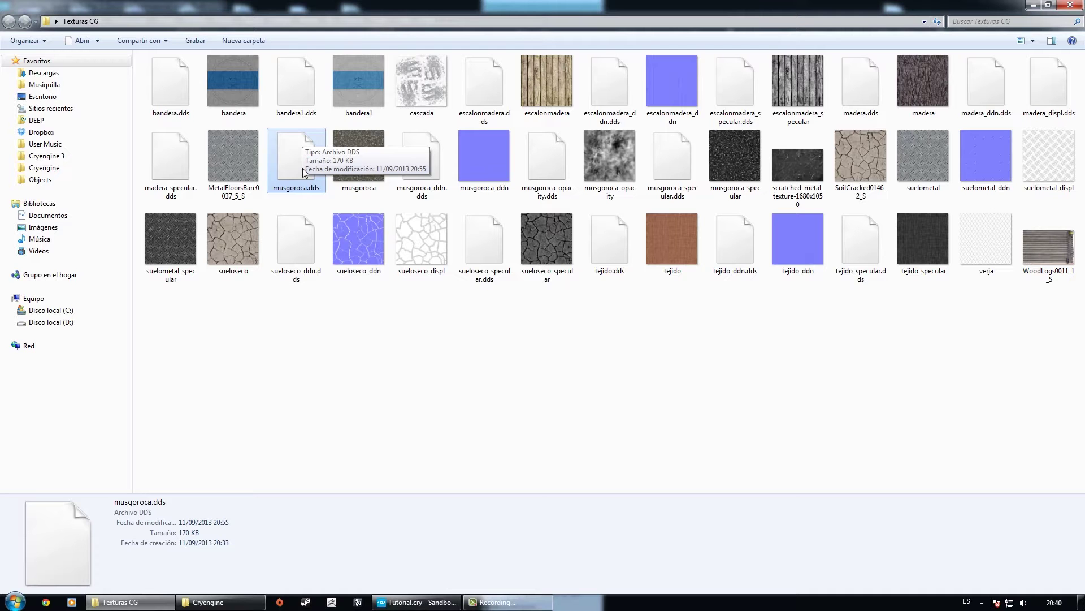
double_click(349, 158)
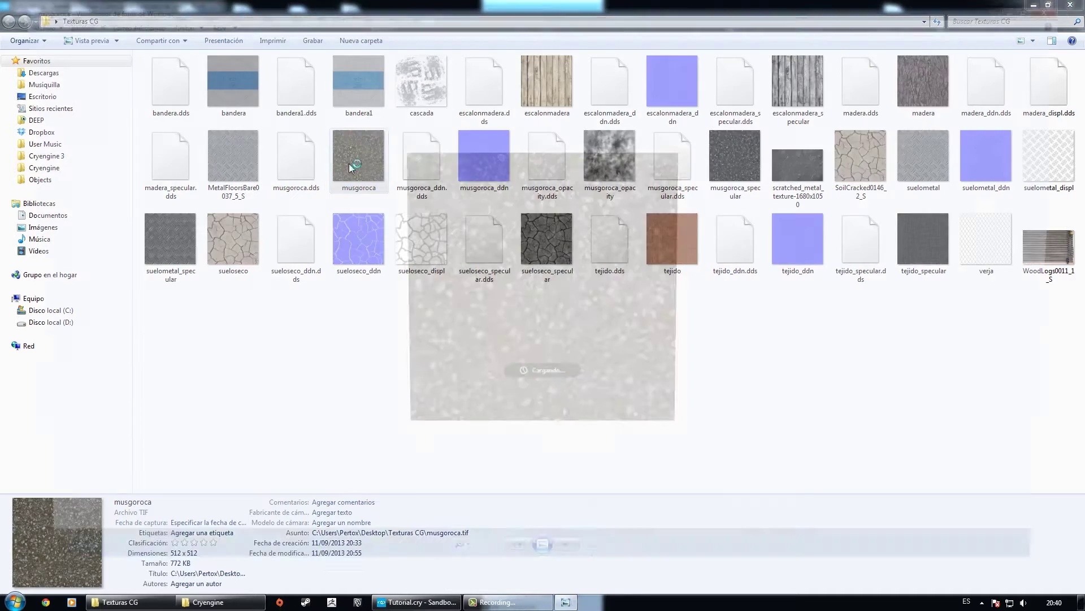
key("Escape")
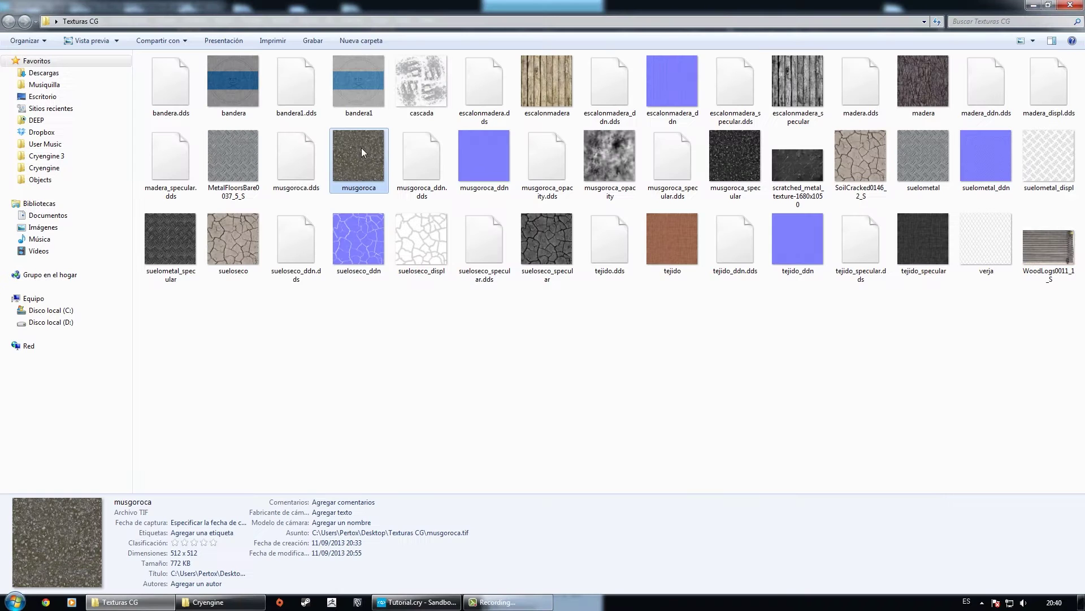
double_click(351, 156)
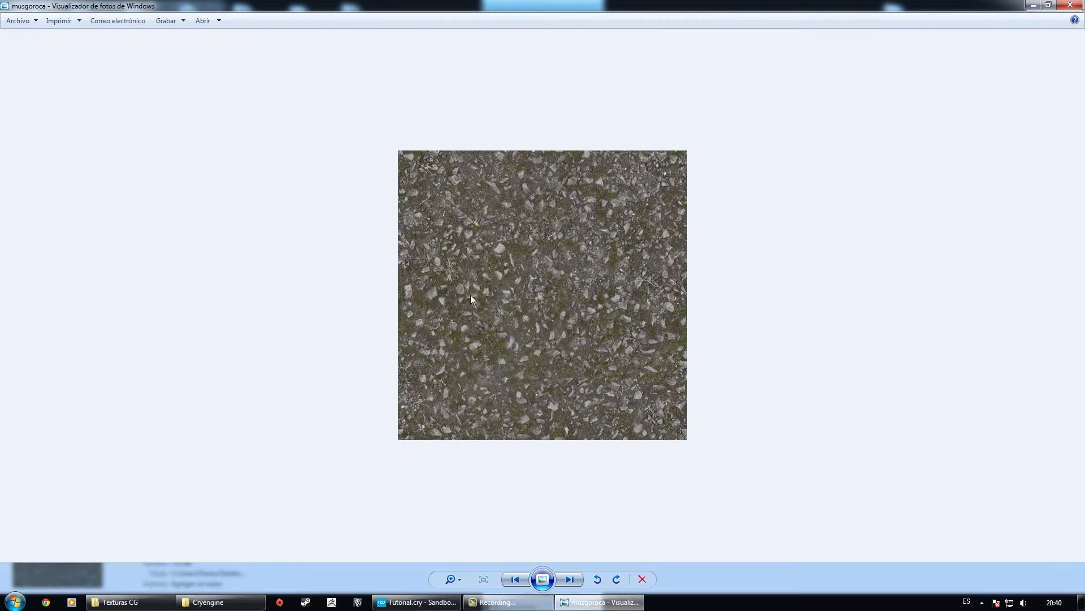
key("Escape")
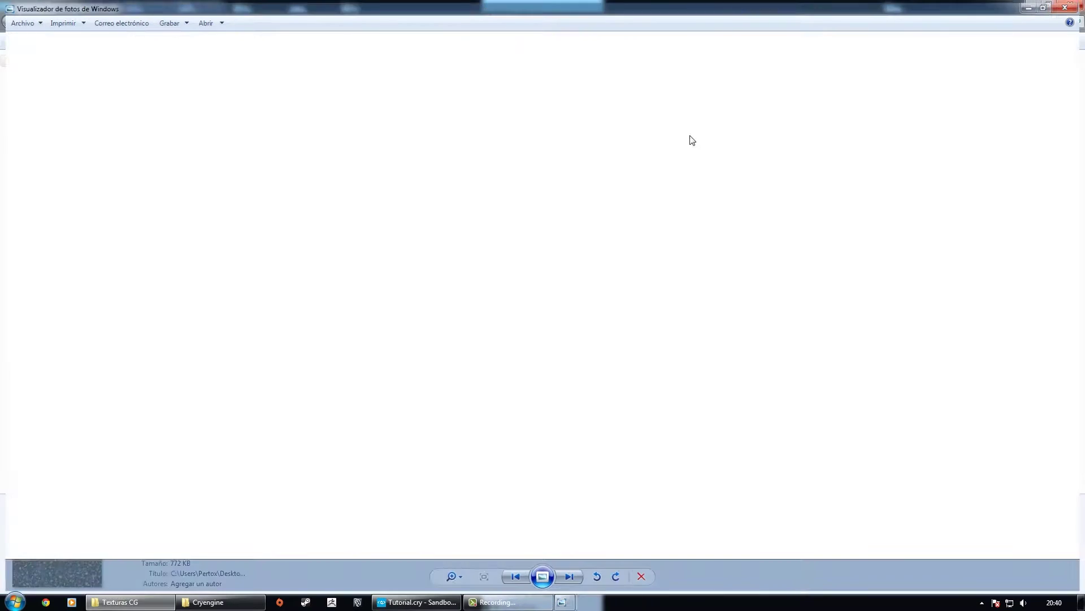
- Examine the musgoroca.dds file's details, then look over the row of sueloseco texture files
left_click(289, 171)
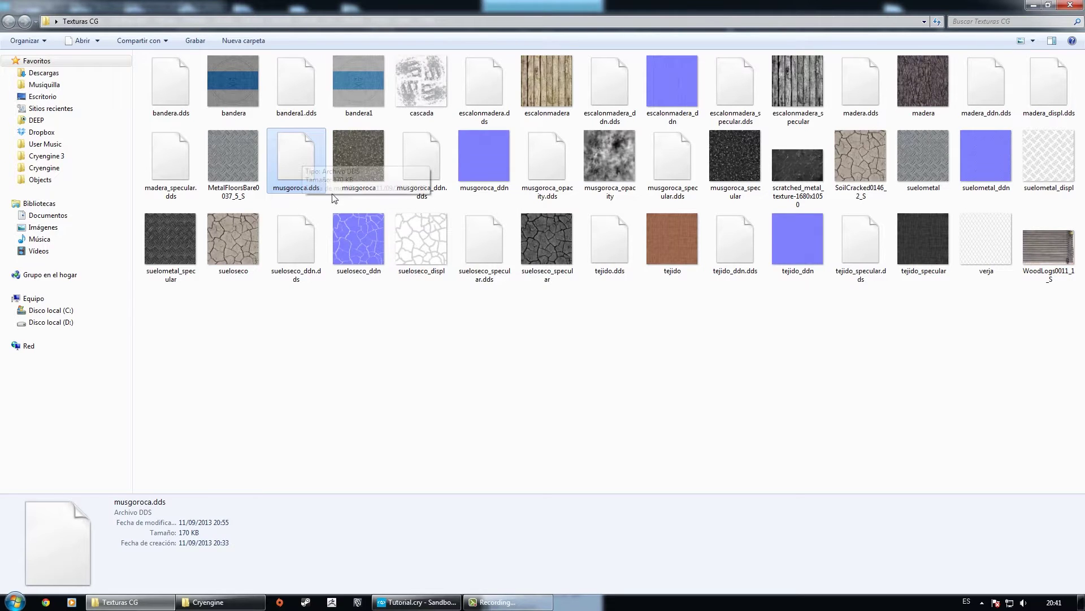
left_click(326, 285)
left_click(285, 156)
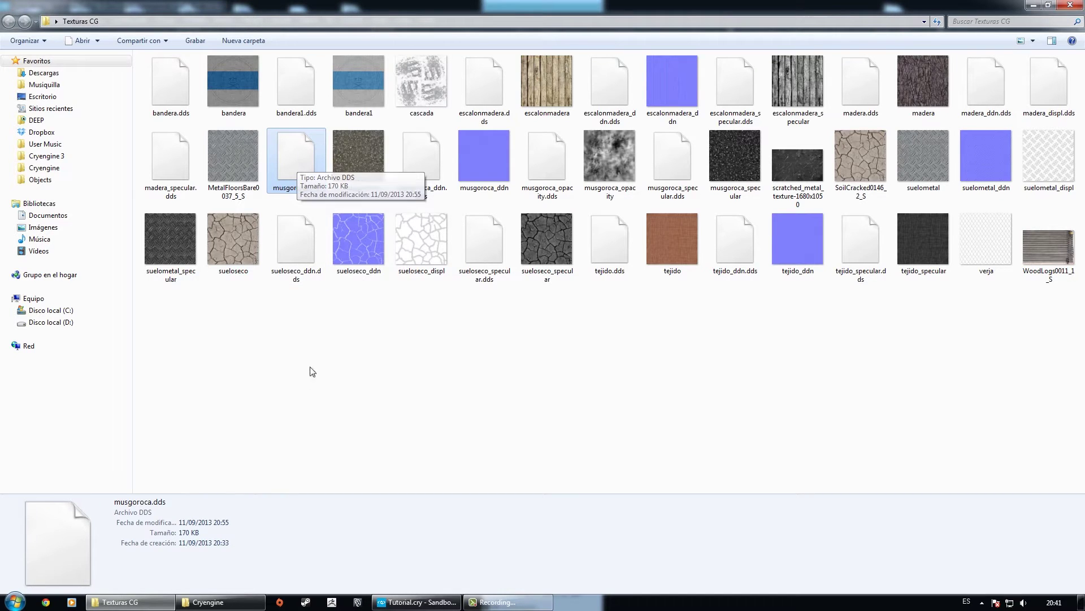
left_click(274, 344)
left_click(300, 141)
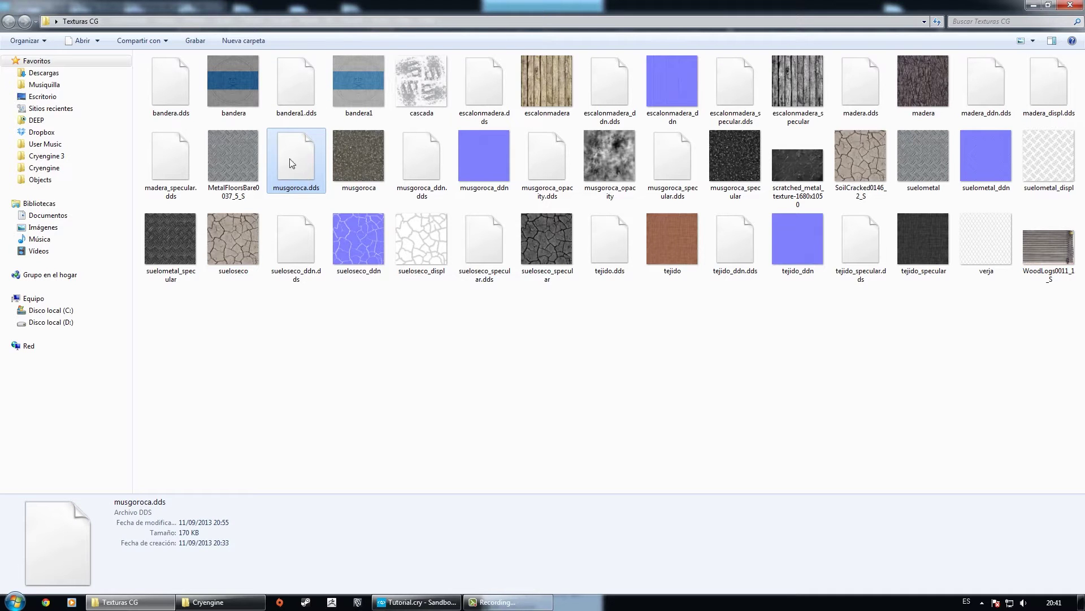
left_click(257, 352)
left_click_drag(216, 312, 556, 233)
left_click(498, 387)
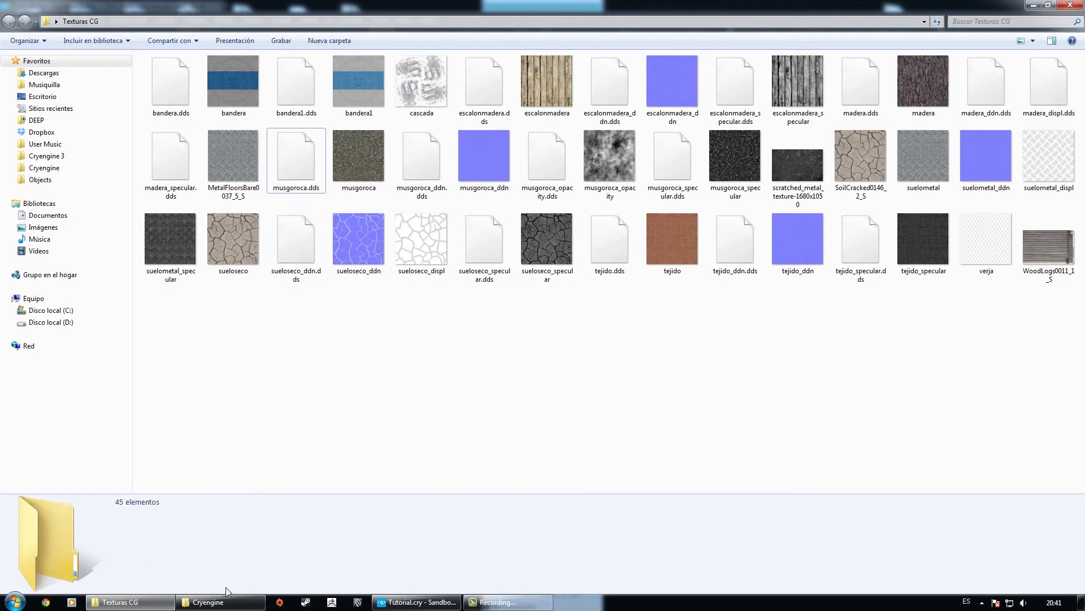
- Open Textures.pak from the GameSDK folder in the Cryengine directory with 7-Zip, browse its contents and close the archive
left_click(221, 600)
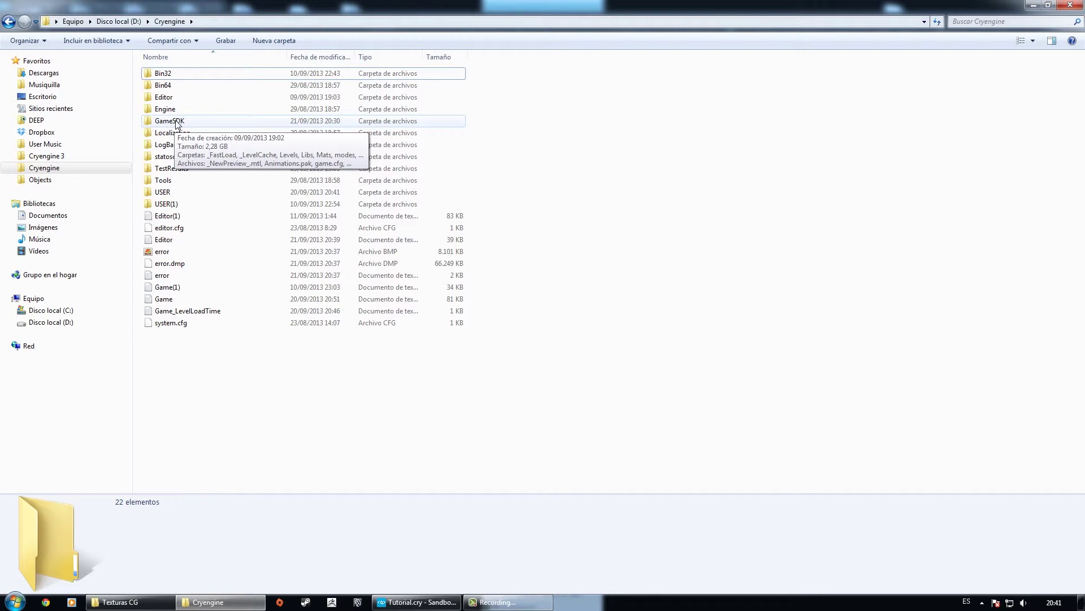
double_click(176, 122)
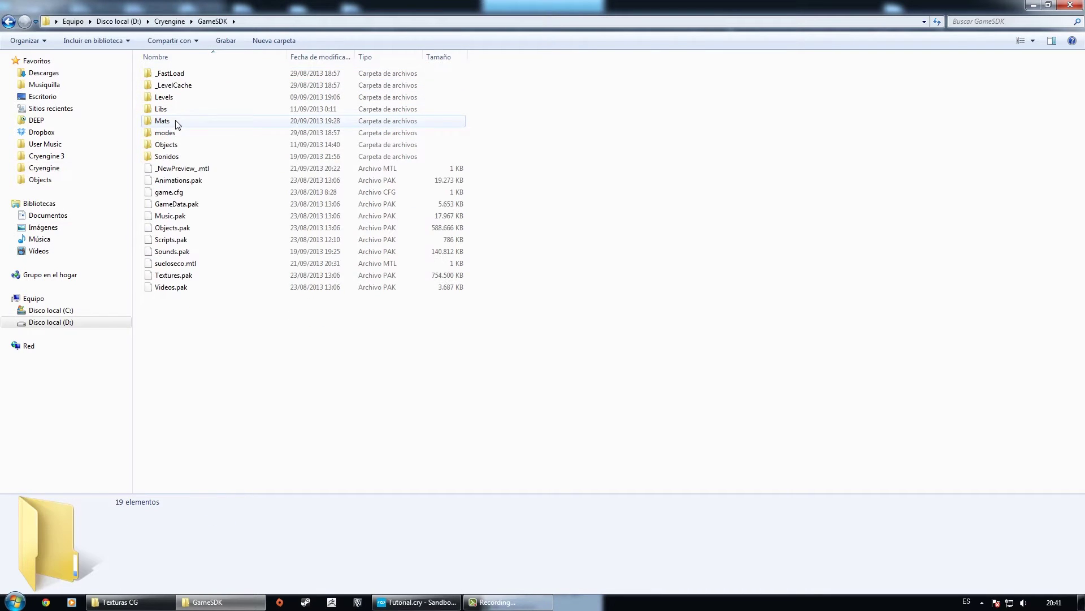
left_click(180, 277)
right_click(180, 277)
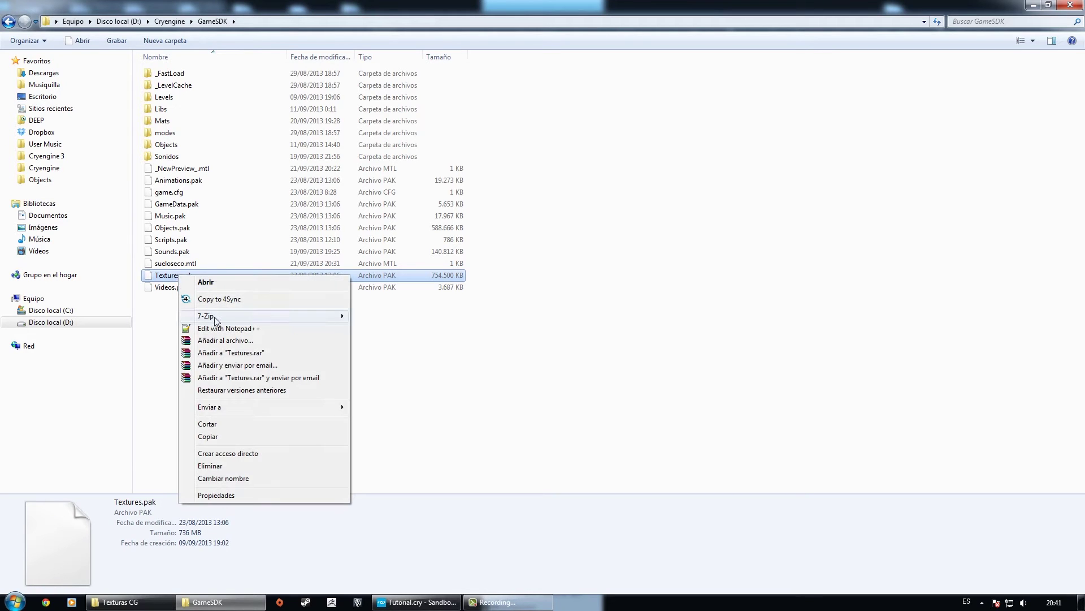
mouse_move(217, 317)
left_click(398, 318)
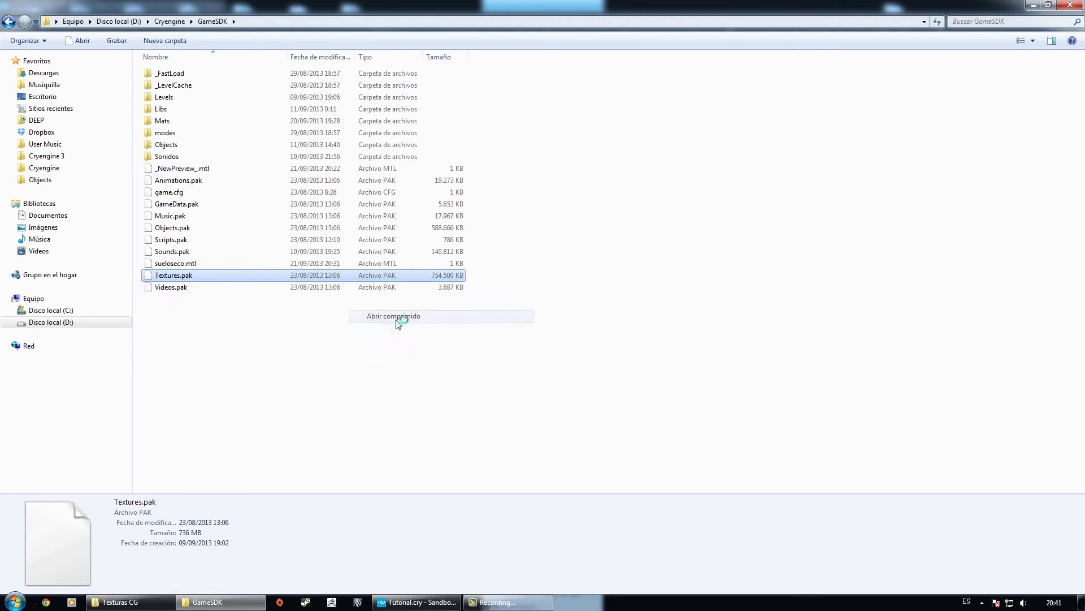
double_click(285, 207)
left_click(513, 451)
left_click(1047, 118)
left_click(196, 138)
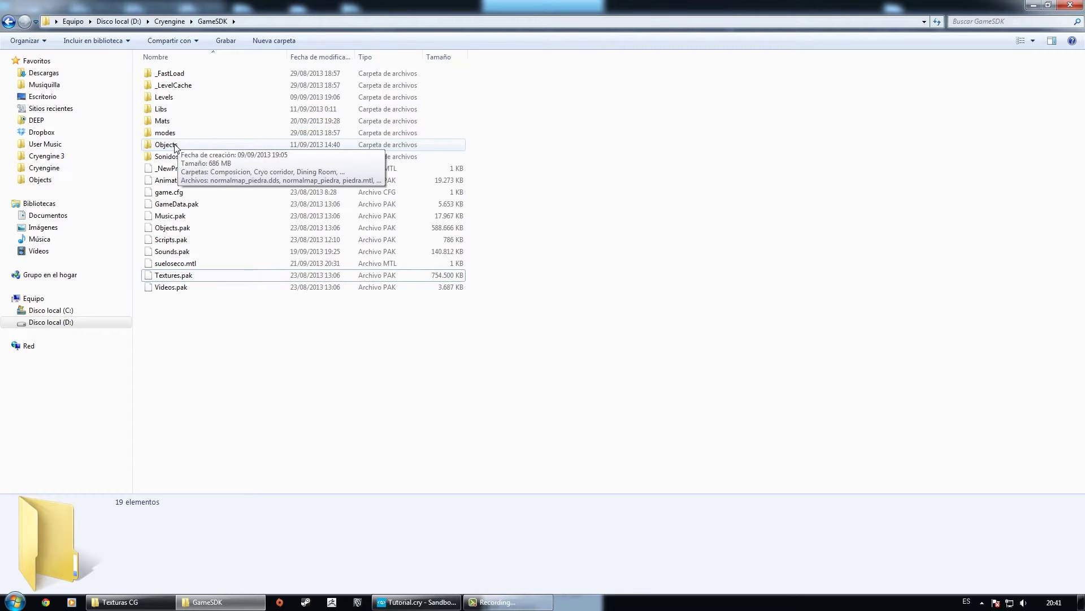
- Look inside the Objects folder of GameSDK and return to the GameSDK folder
double_click(175, 145)
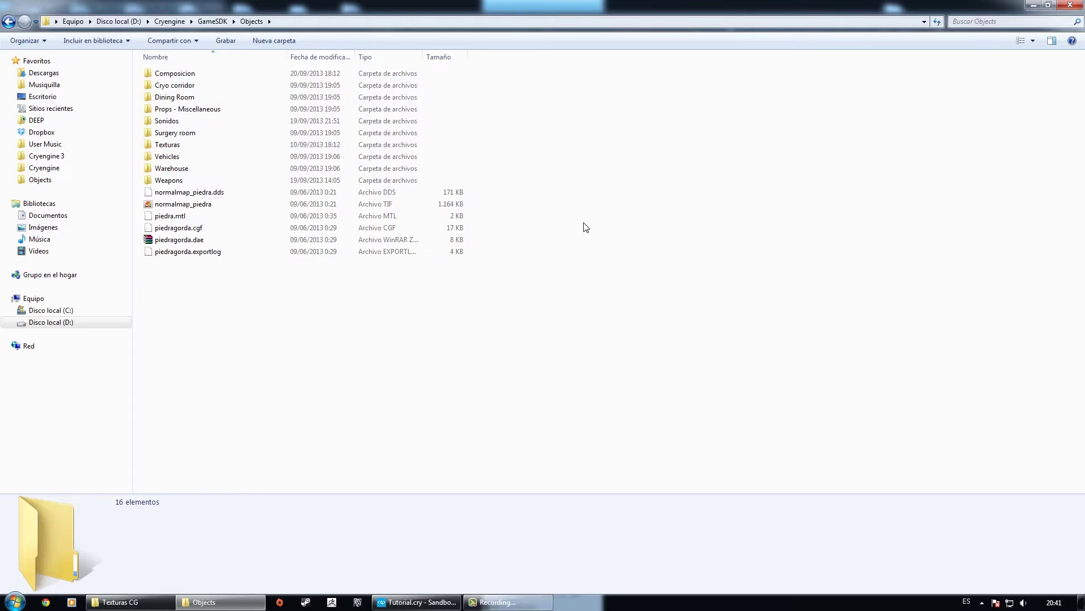
left_click(8, 21)
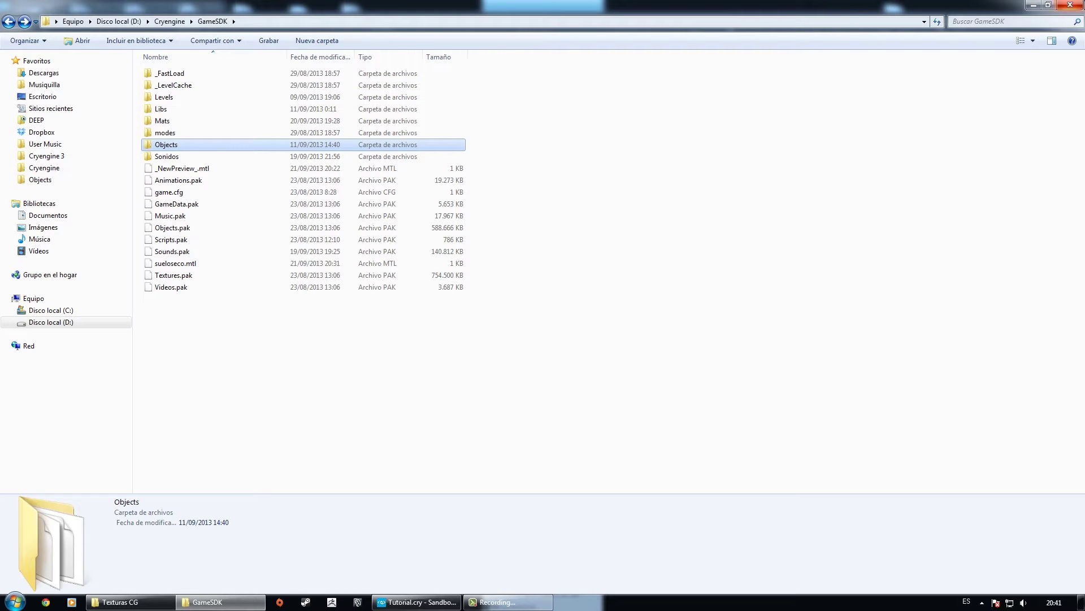
left_click(902, 173)
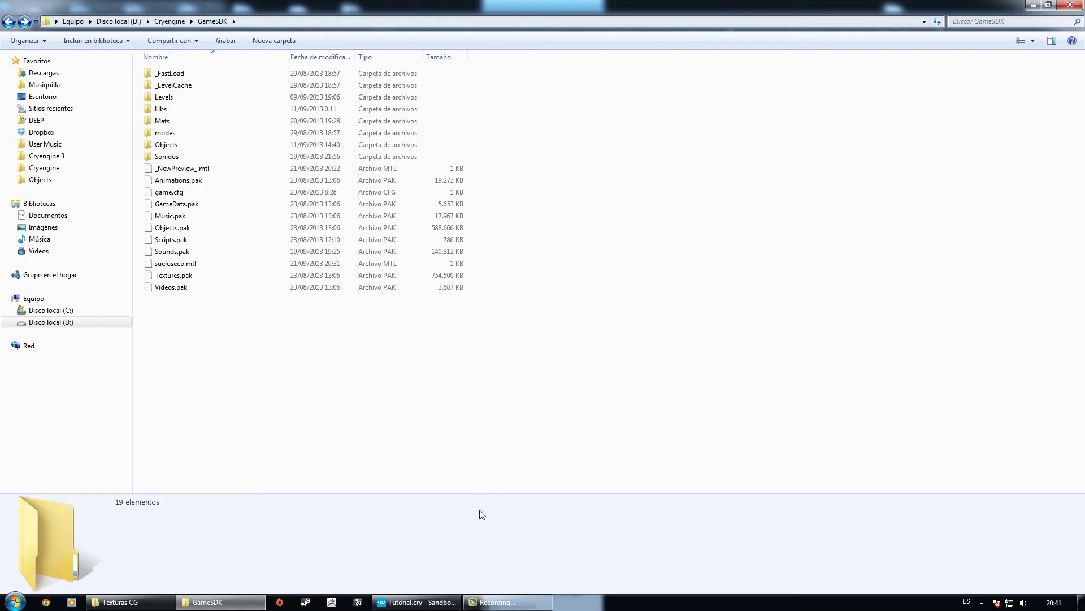
- Switch to Sandbox Editor, open the Material Editor view pane and position its window beside the visible terrain
left_click(426, 603)
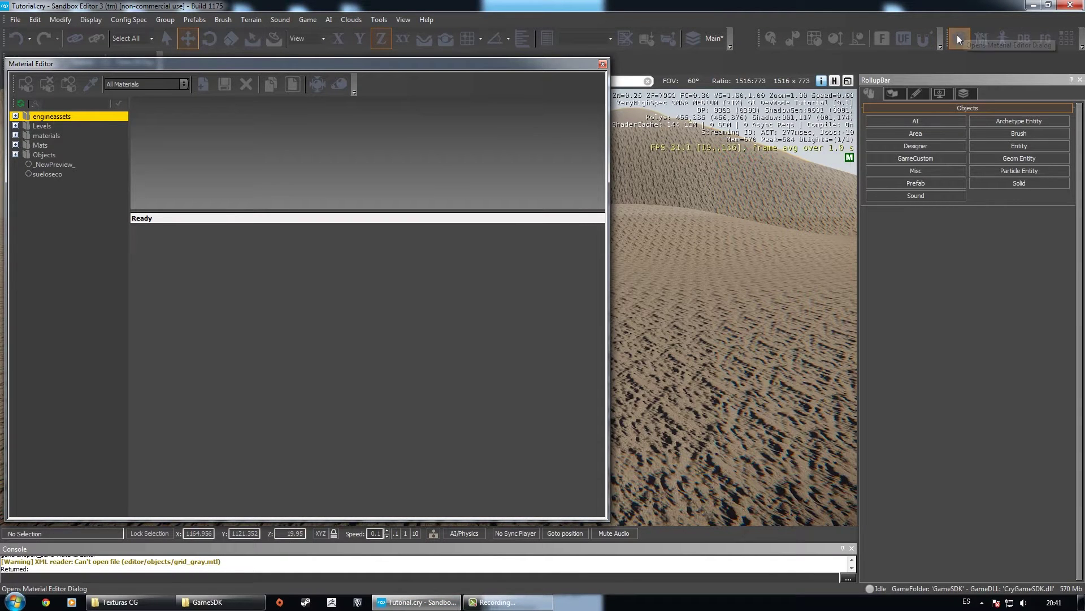
left_click(404, 20)
mouse_move(418, 32)
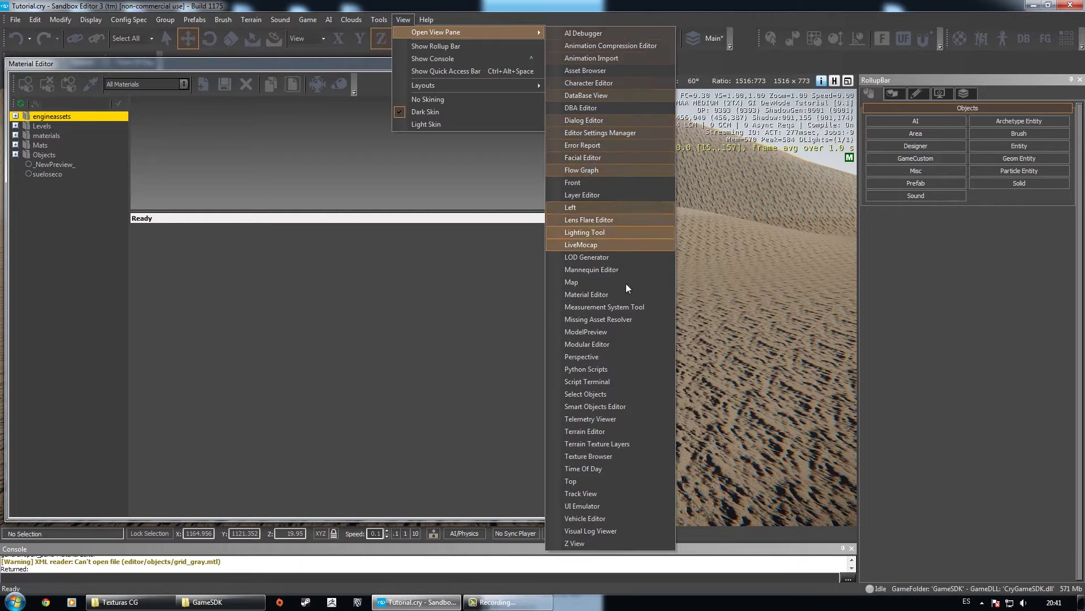
left_click(608, 295)
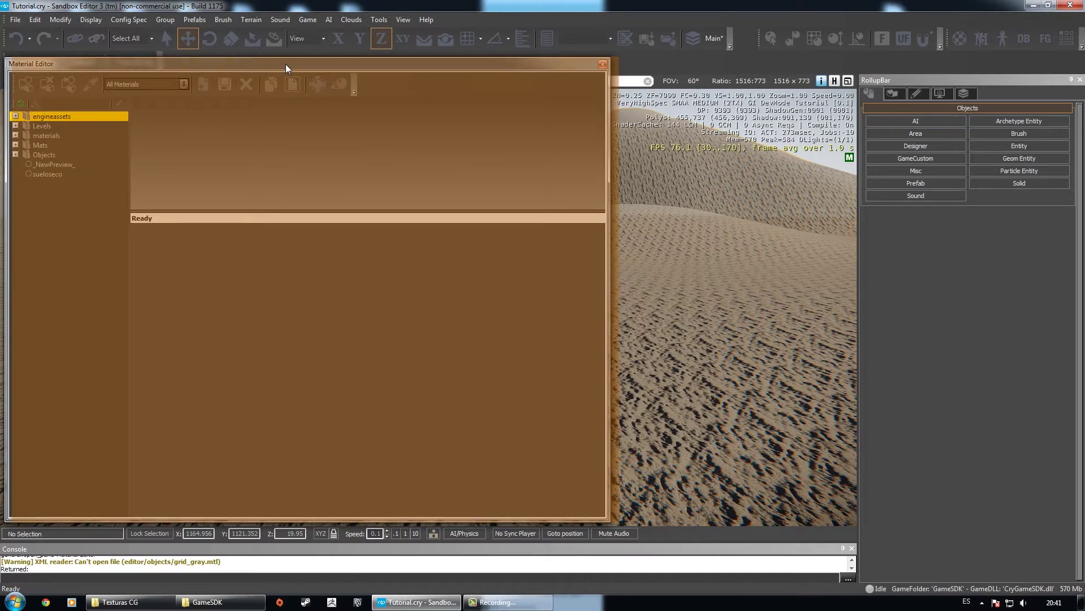
left_click_drag(286, 63, 297, 63)
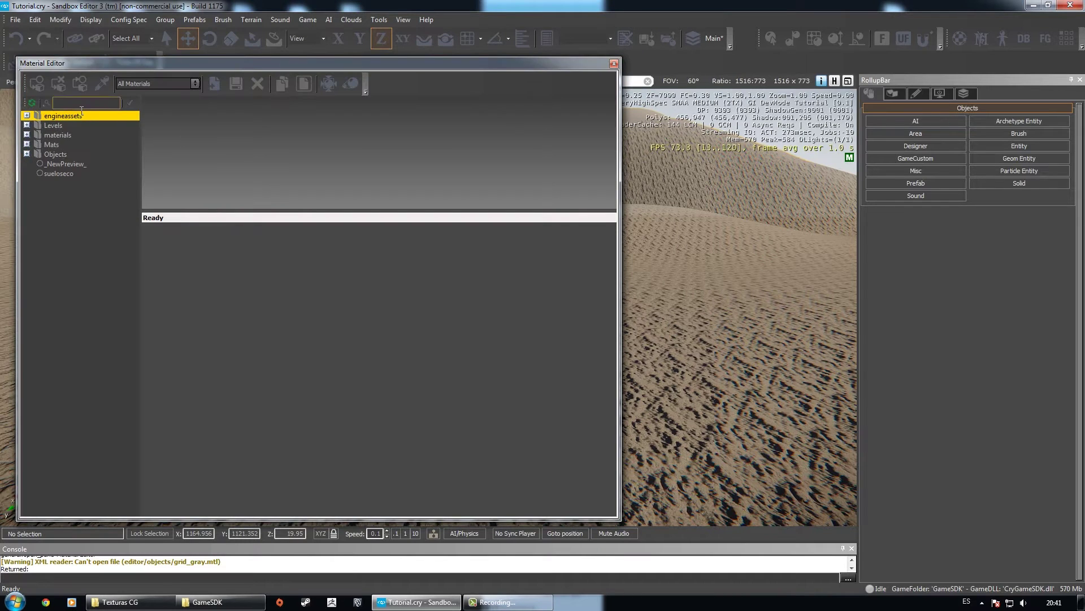
right_click_drag(656, 264, 713, 261)
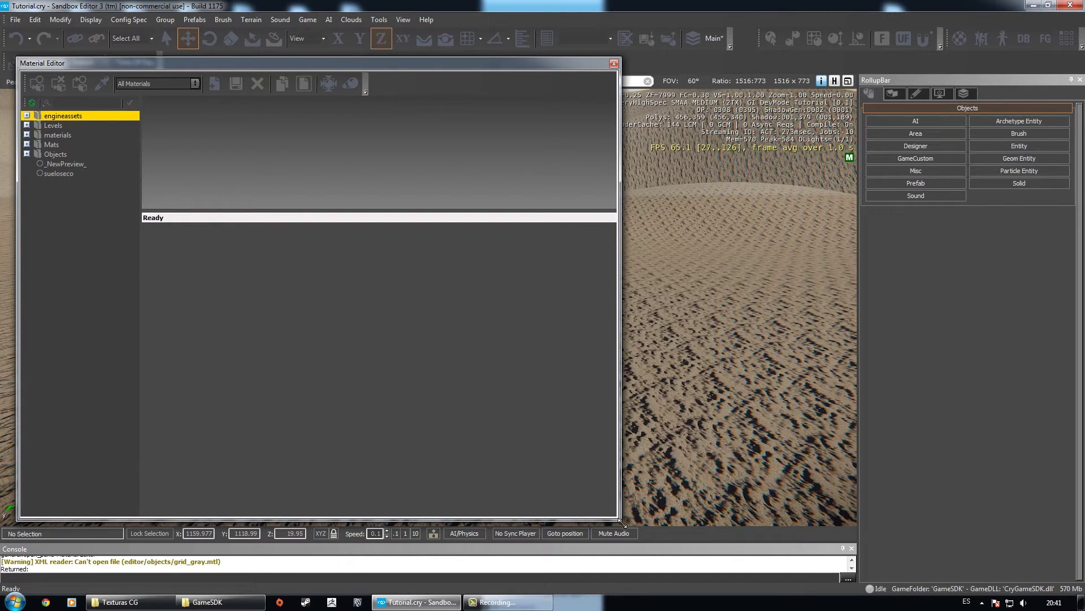
left_click_drag(619, 521, 617, 519)
left_click_drag(327, 62, 317, 61)
right_click_drag(697, 276, 697, 276)
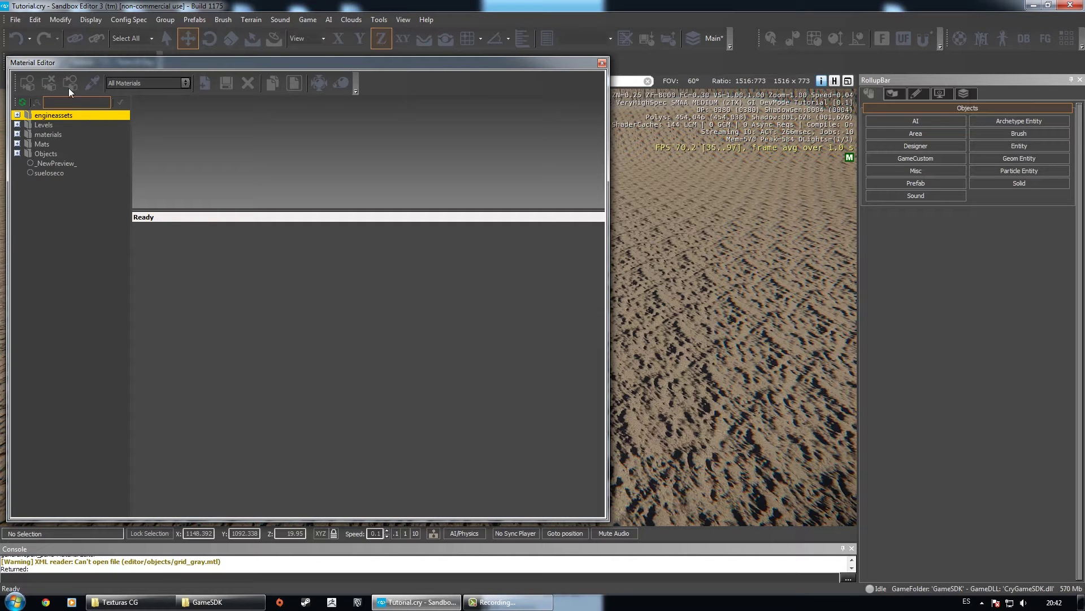
- Try to save a new material as sueloseco.mtl in the Cryengine folder
left_click(205, 83)
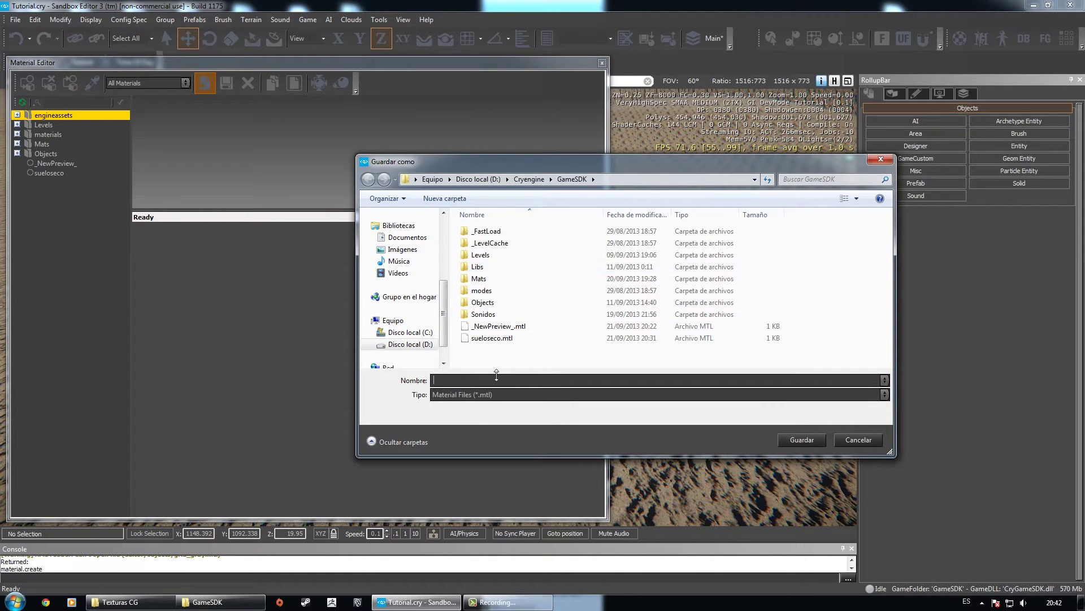
left_click(501, 340)
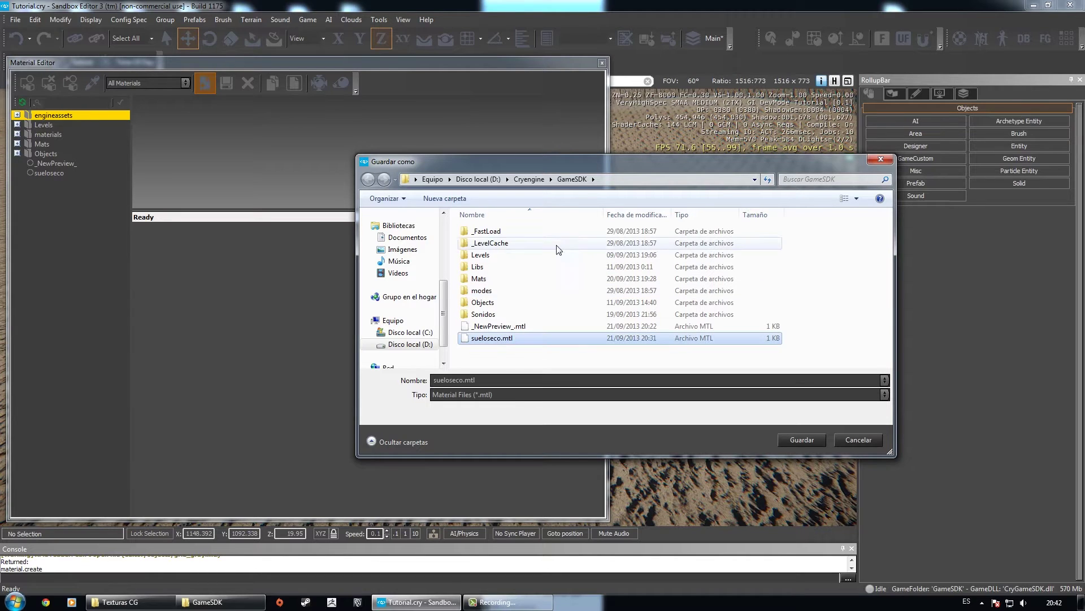
left_click(535, 179)
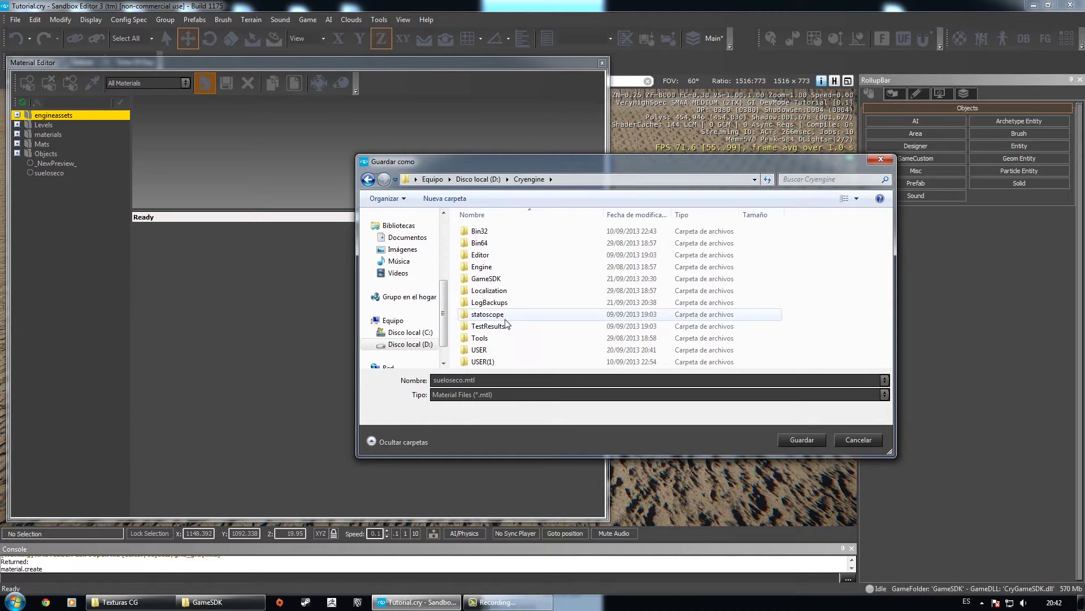
left_click(504, 385)
left_click(794, 437)
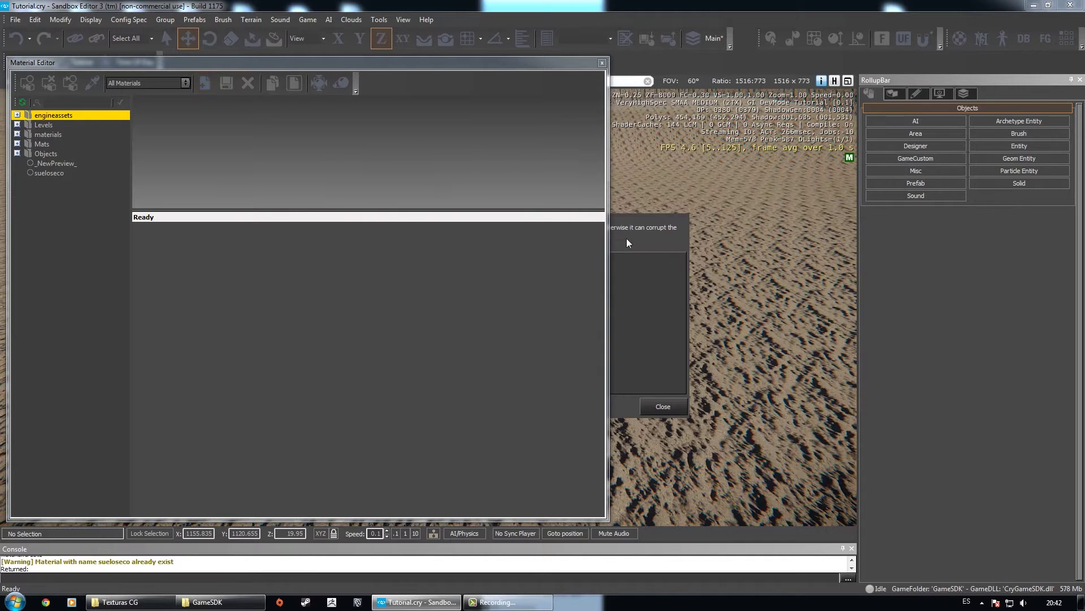
left_click(664, 405)
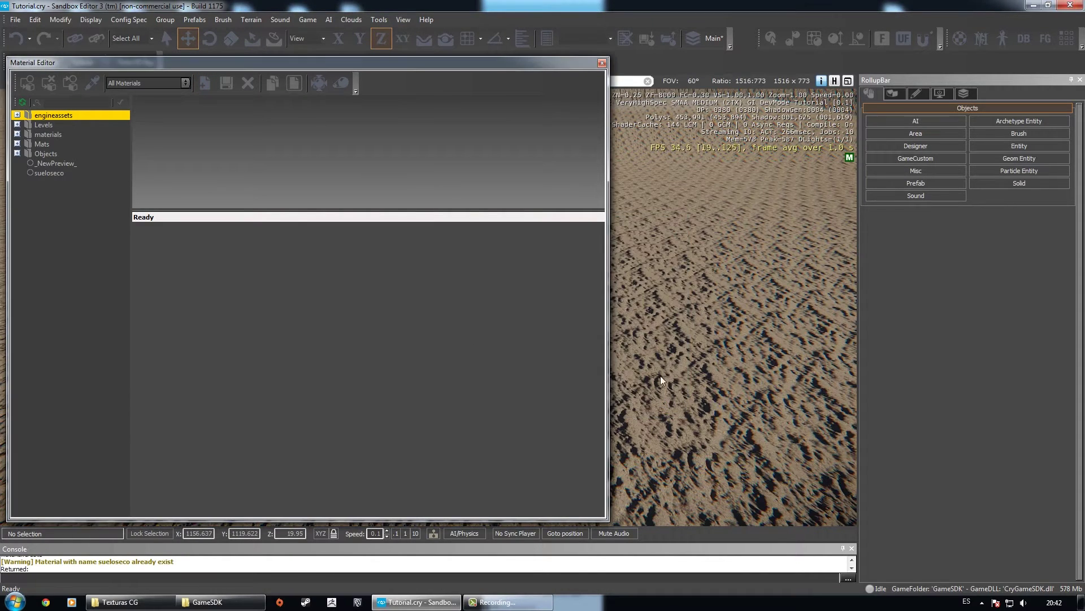
- Reopen the Material Editor and try again to create the sueloseco material in the Cryengine folder
left_click(602, 62)
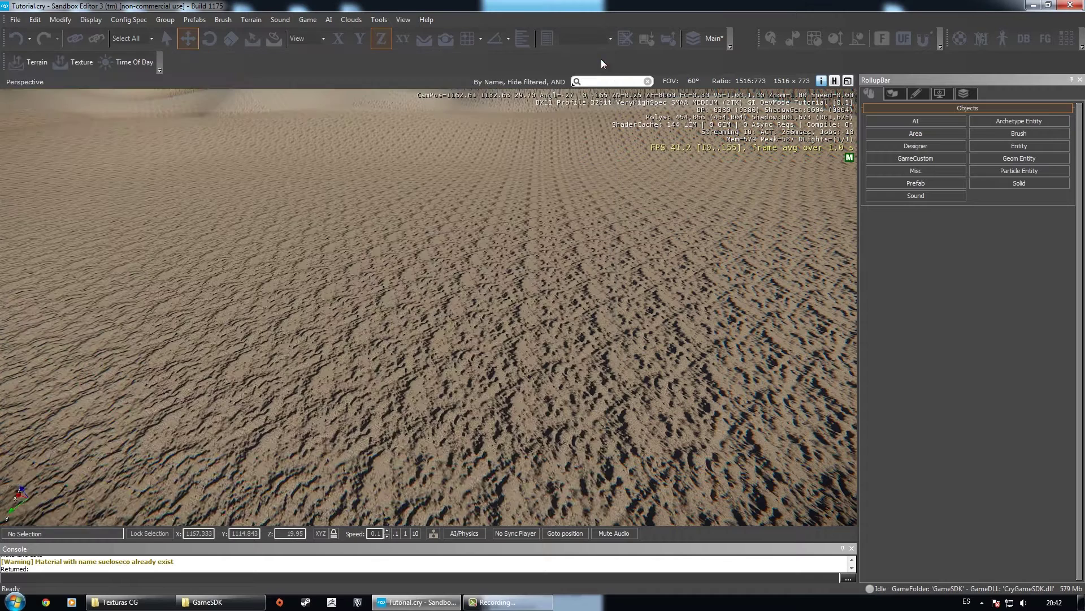
left_click(965, 36)
left_click(205, 83)
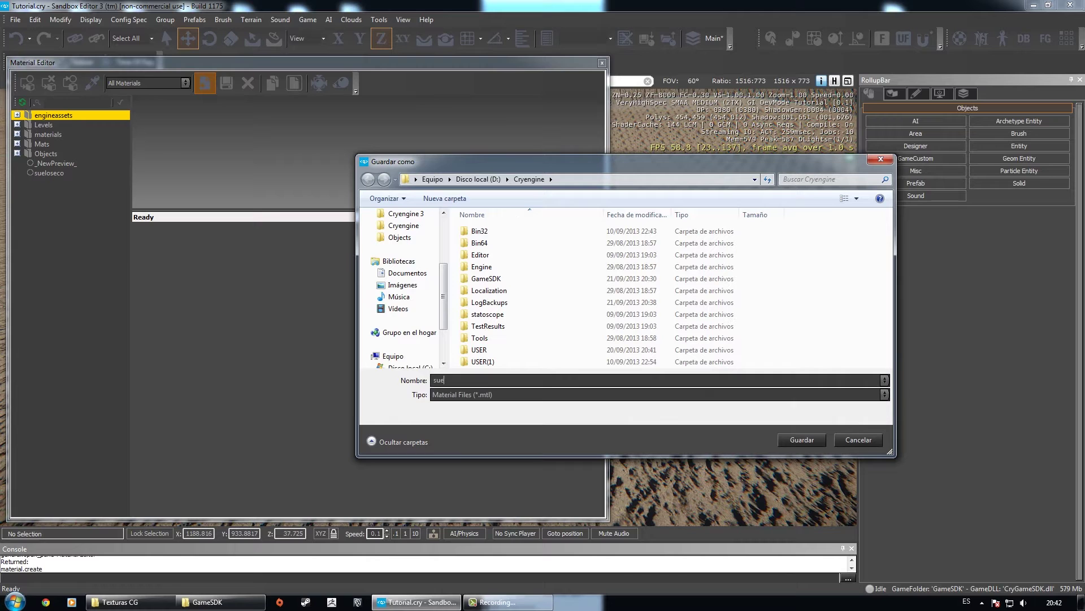
left_click(800, 439)
left_click(668, 408)
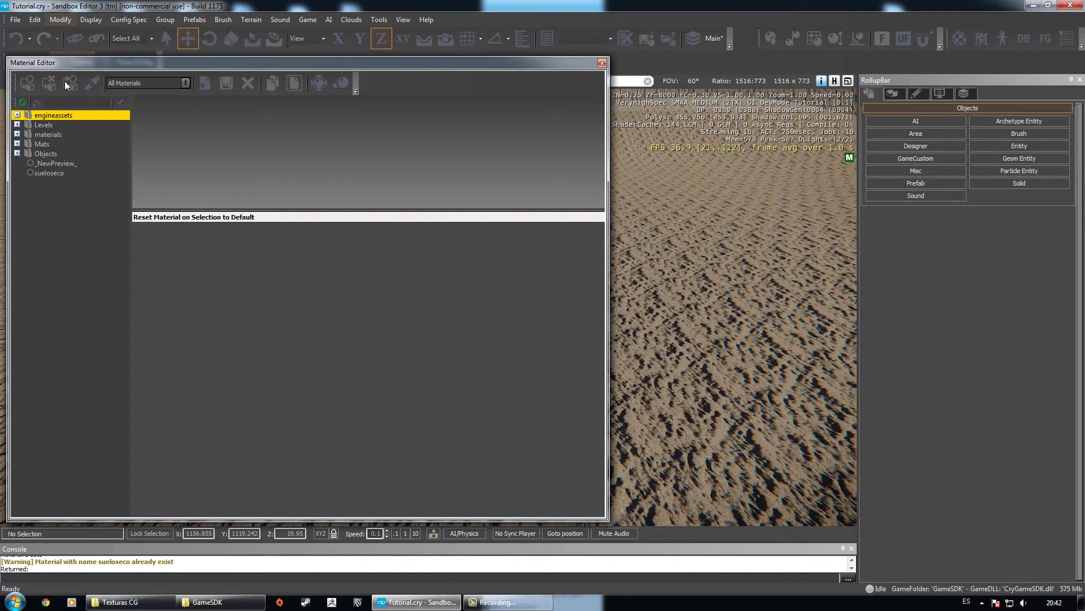
- Create a new material named sueloseco in the Editor folder of the Cryengine directory
left_click(204, 83)
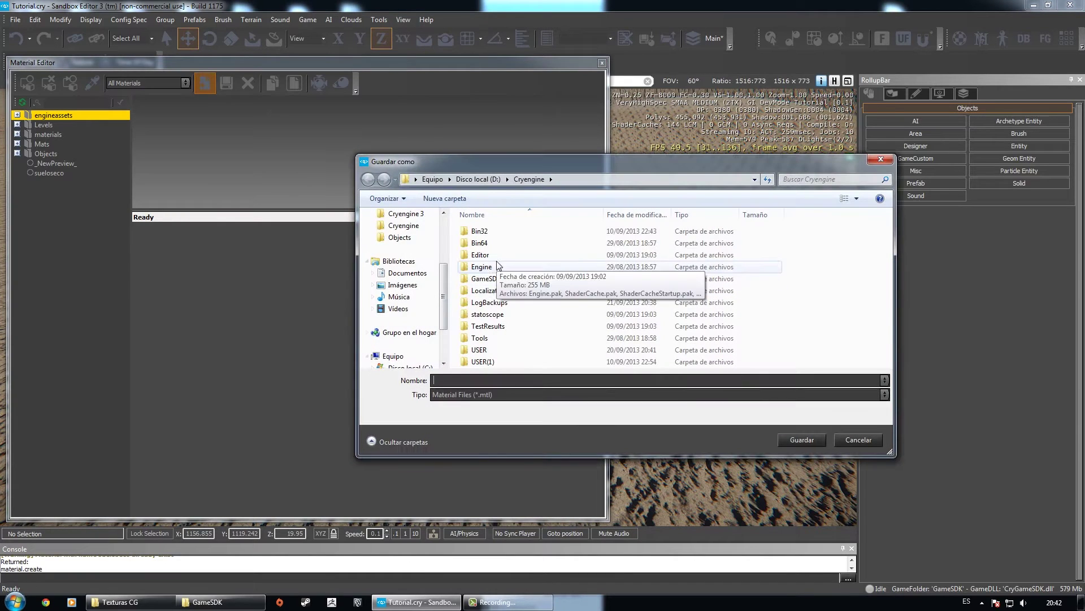
double_click(481, 254)
type("sueloseco")
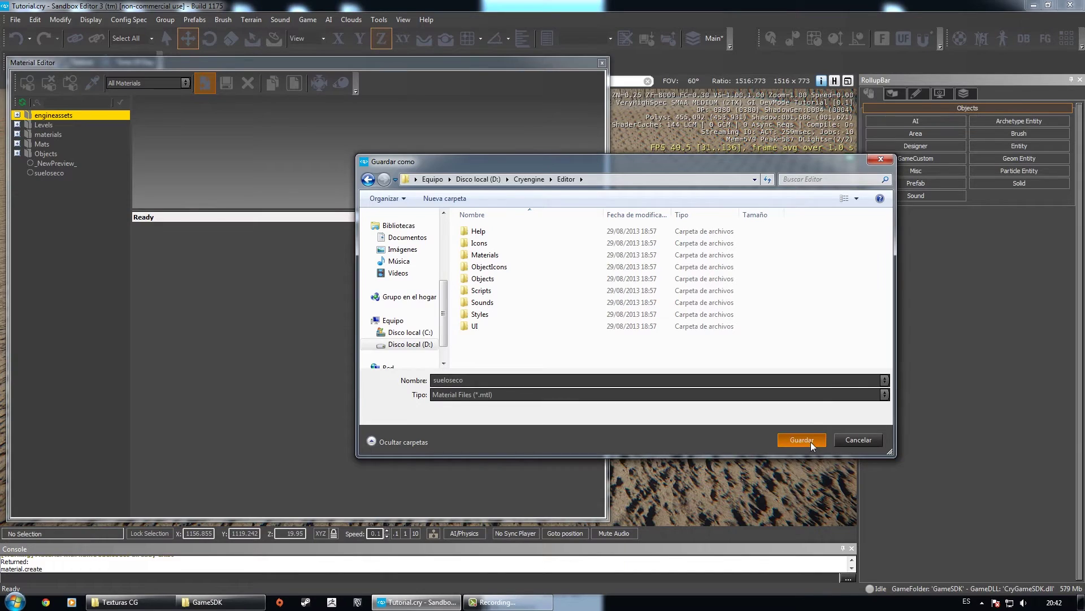
left_click(810, 442)
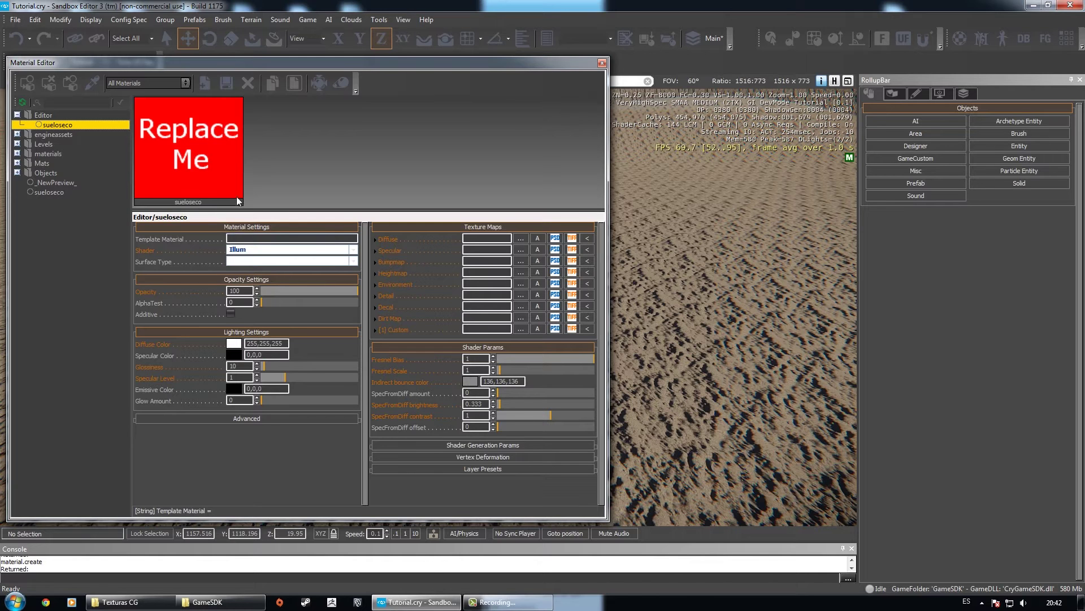
- Look through the list of shaders available for the new sueloseco material
left_click_drag(292, 63, 331, 60)
left_click(187, 250)
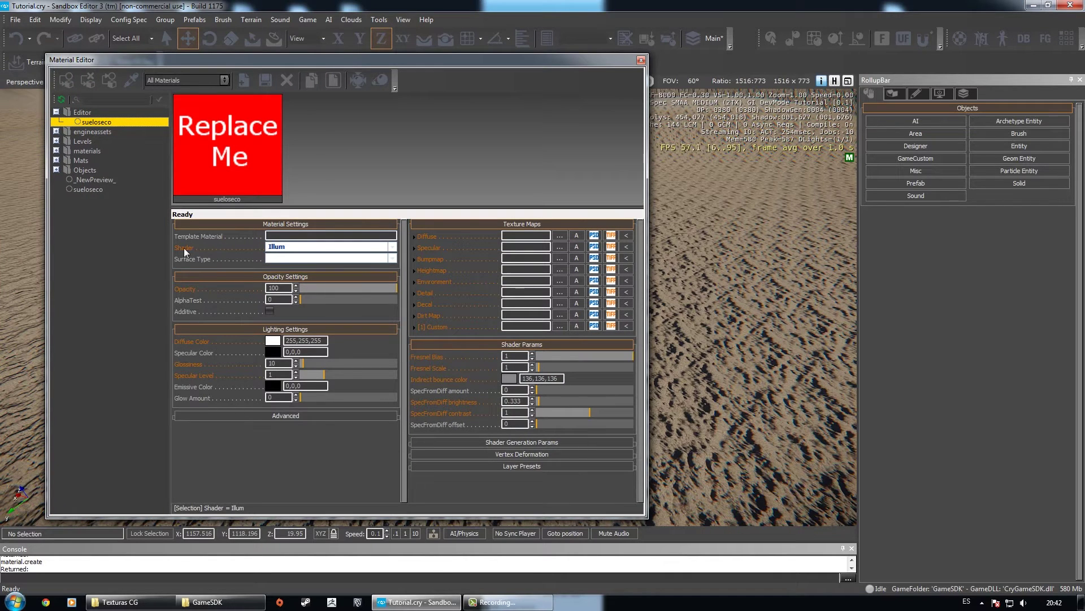
left_click(289, 249)
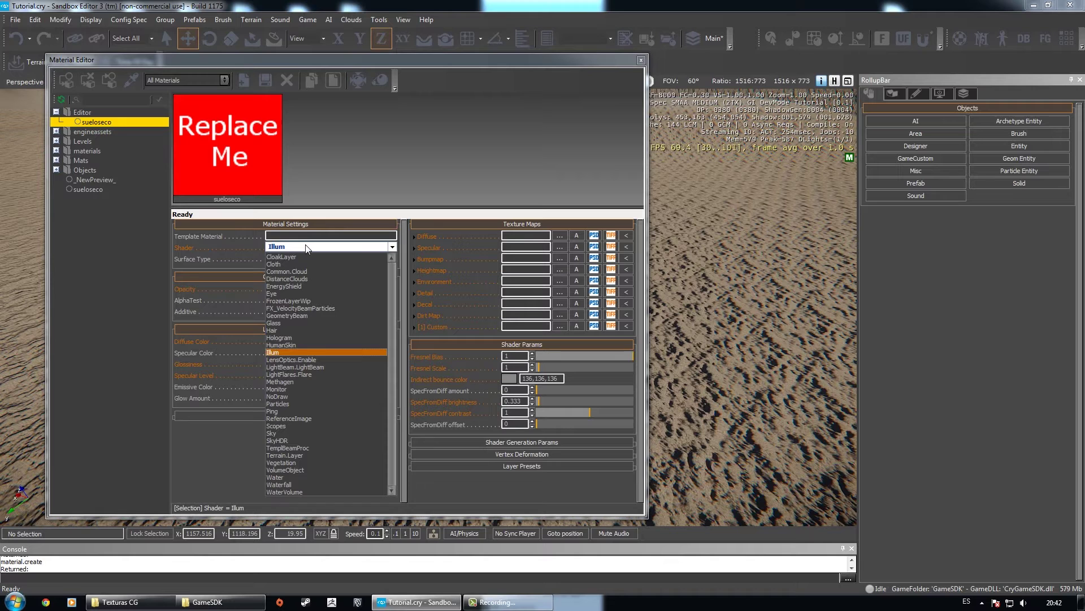
left_click(303, 248)
left_click(303, 248)
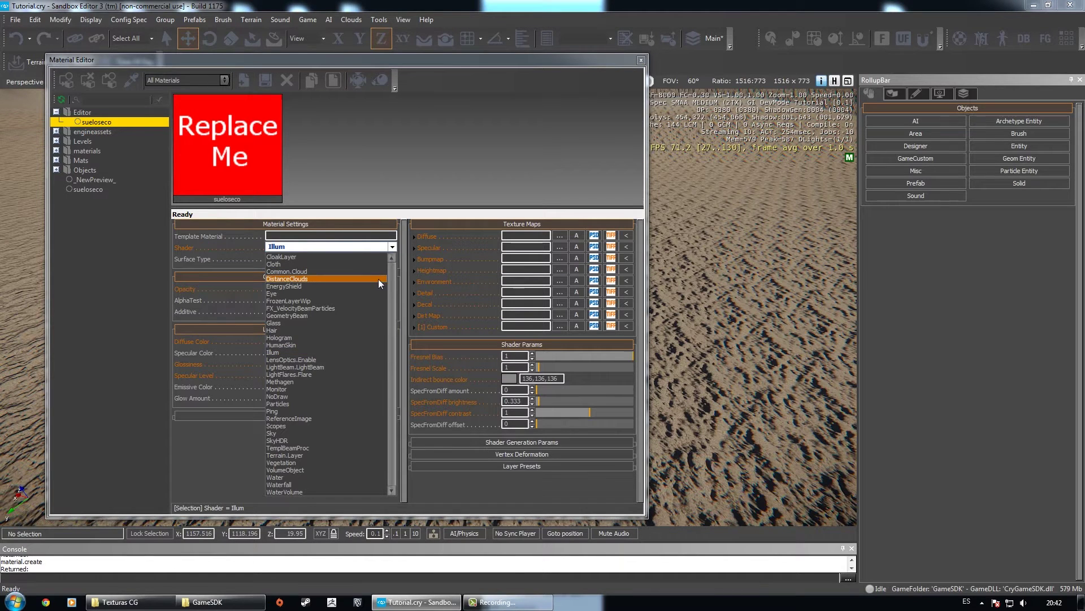
left_click(323, 250)
left_click(322, 247)
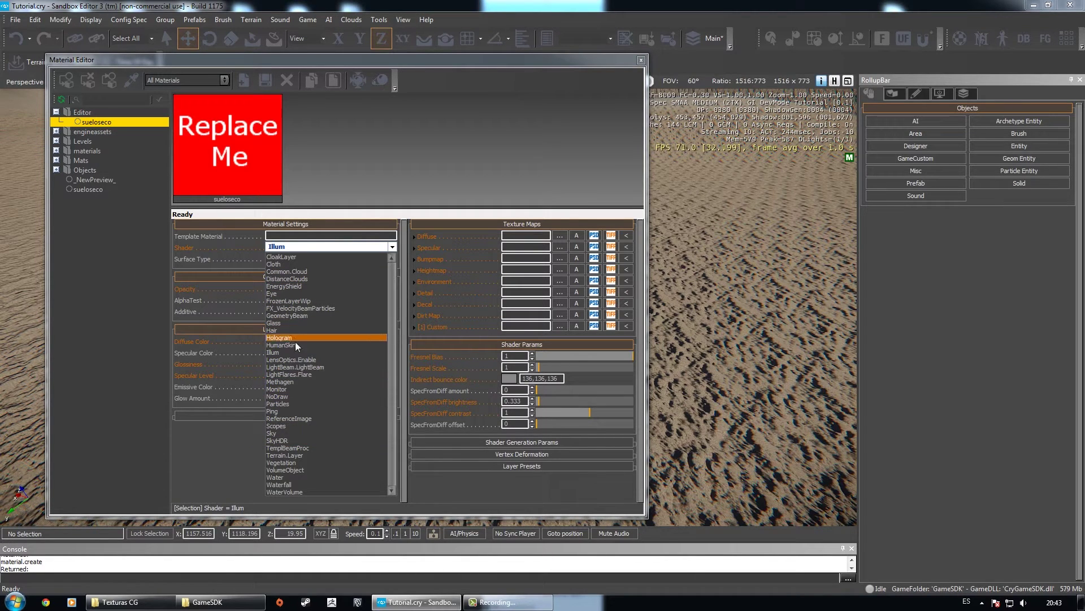
left_click(254, 247)
- Try the HumanSkin shader on the sueloseco material, with oil spec glossiness at 166.6 and oil spec multiplier at 1.68
left_click(290, 247)
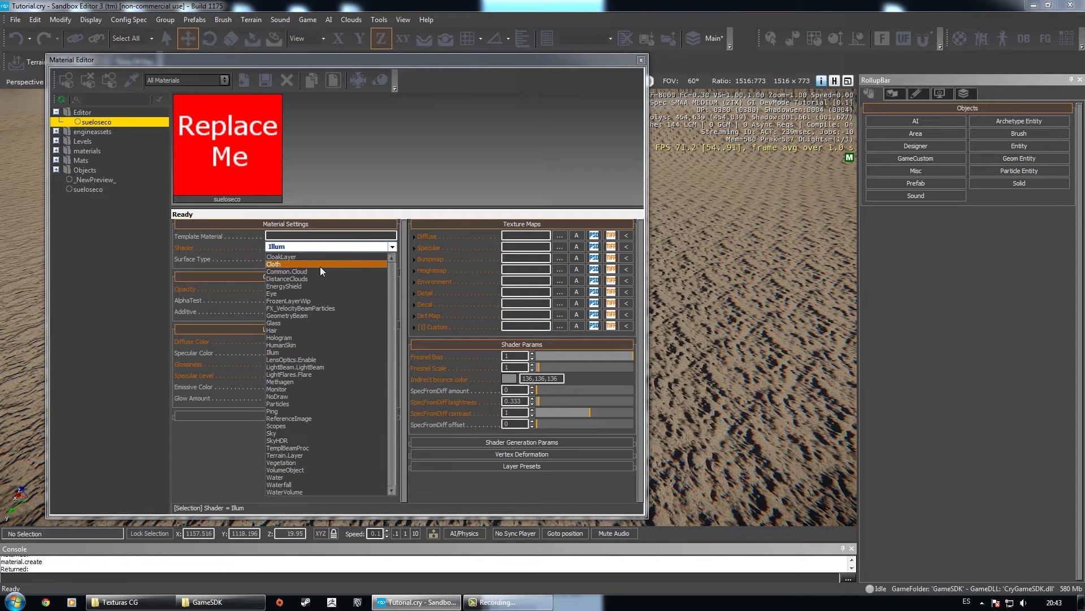
left_click(294, 345)
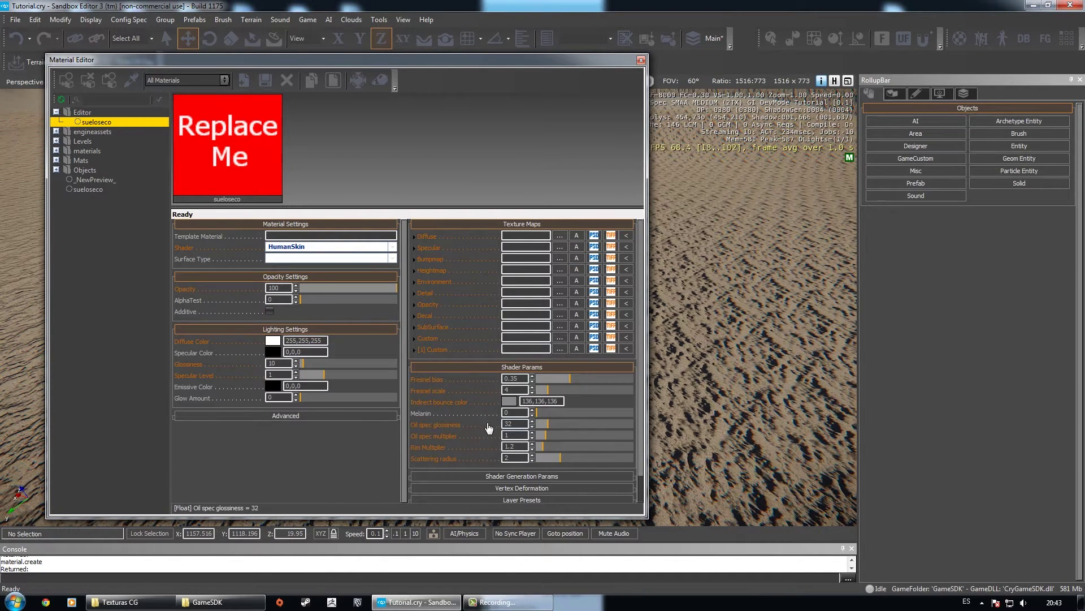
right_click_drag(718, 424, 687, 422)
left_click_drag(547, 425, 561, 425)
double_click(509, 423)
type("23")
key("BackSpace")
key("BackSpace")
type("32")
key("Return")
mouse_move(549, 423)
left_mouse_down()
mouse_move(561, 419)
mouse_move(576, 435)
mouse_move(551, 437)
left_mouse_up()
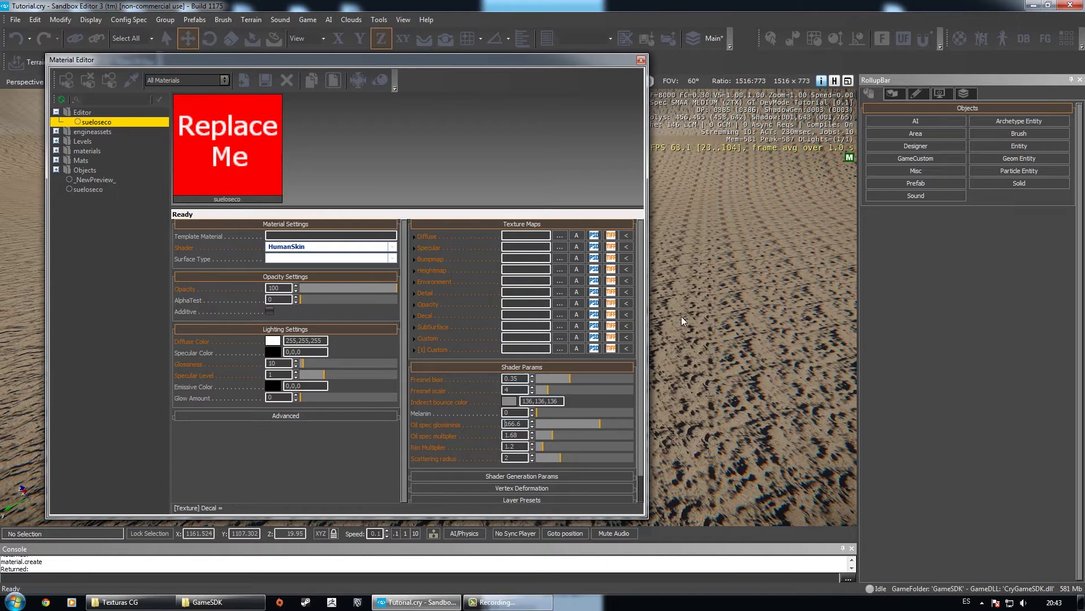
- Set the sueloseco material's shader to Terrain.Layer
right_click_drag(681, 317, 671, 308)
left_click_drag(519, 67, 484, 65)
right_click_drag(672, 314, 687, 311)
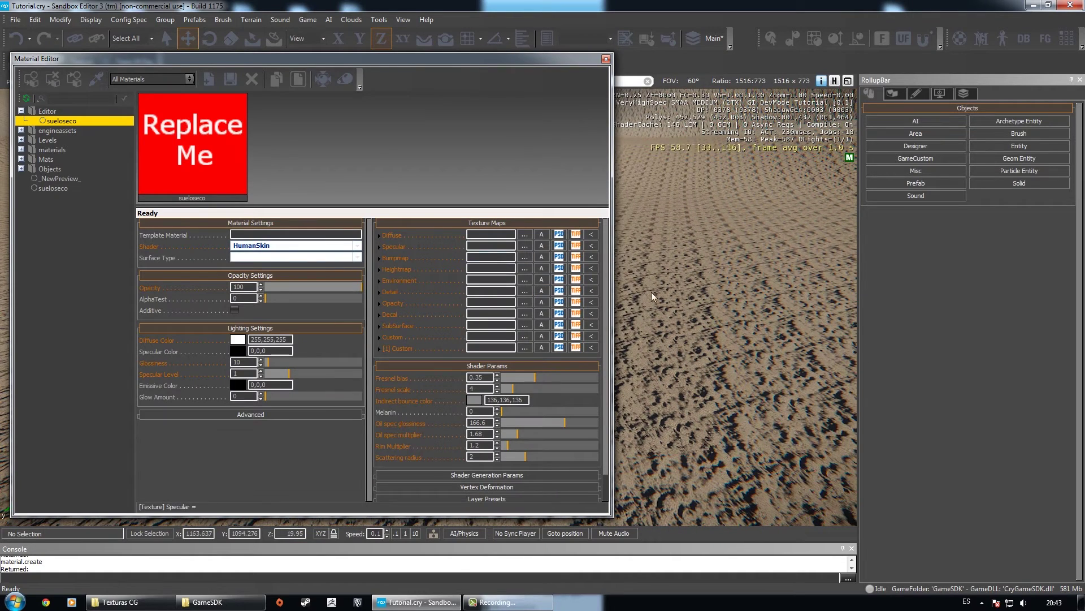
left_click(254, 247)
left_click(263, 247)
left_click(266, 246)
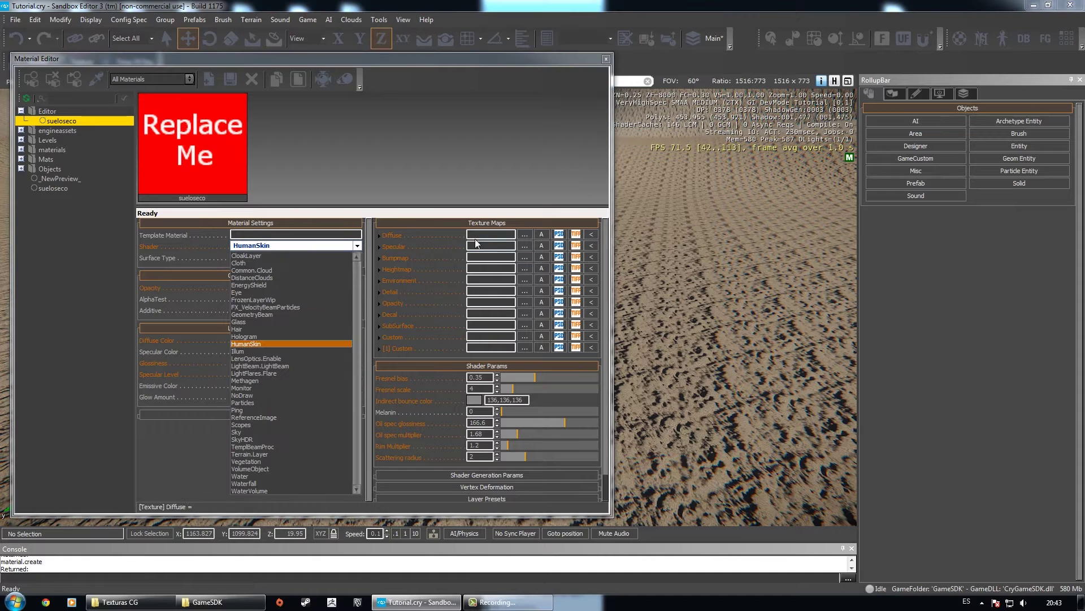
left_click(286, 247)
left_click(277, 246)
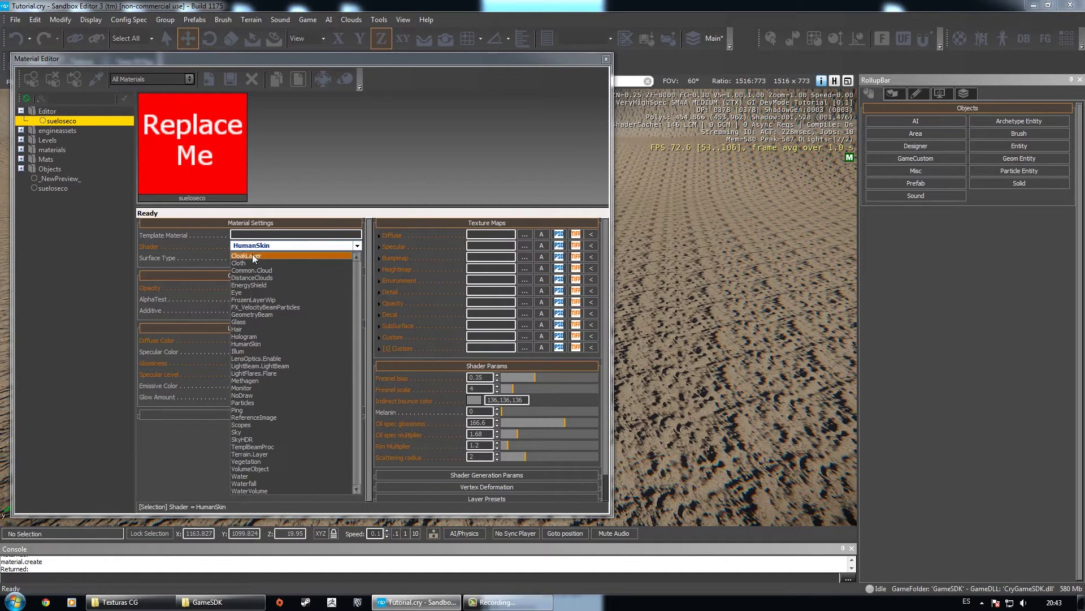
left_click(255, 454)
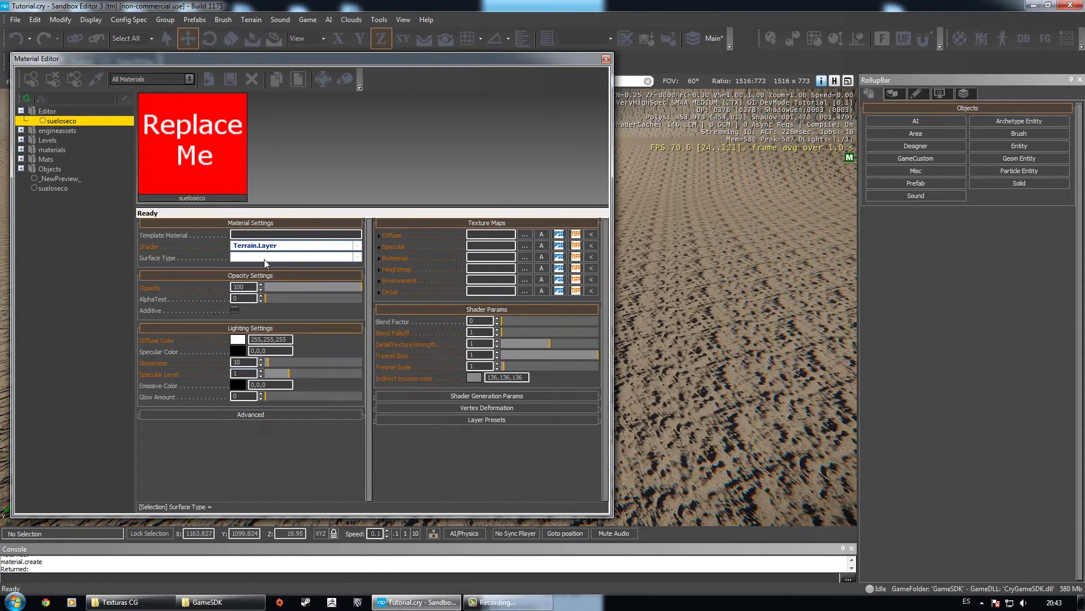
- Set the sueloseco material's surface type to rock
left_click(249, 257)
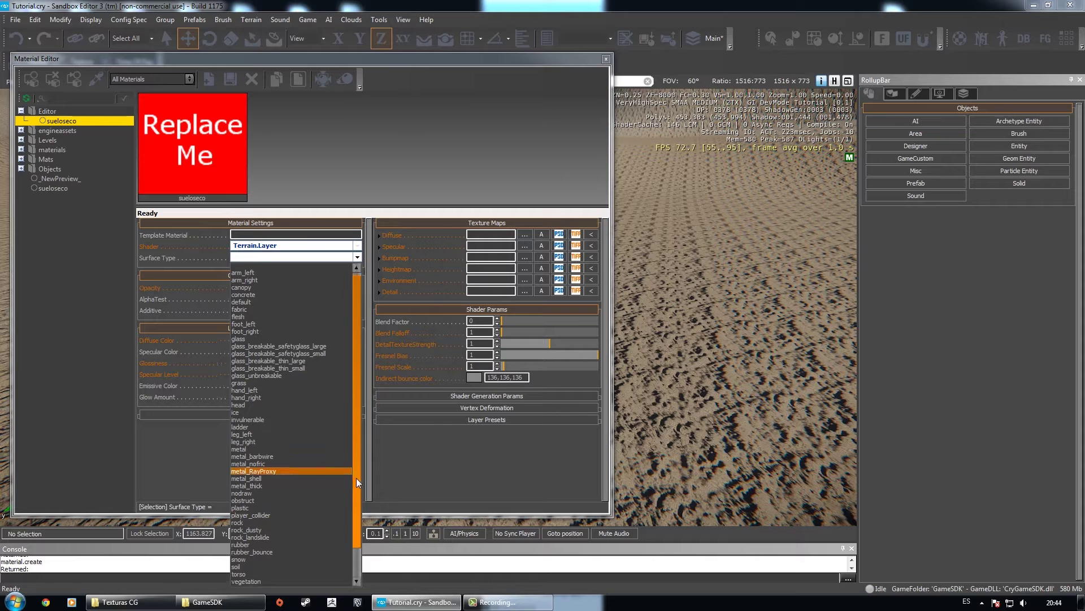
scroll(339, 479, "down", 2)
left_click(266, 486)
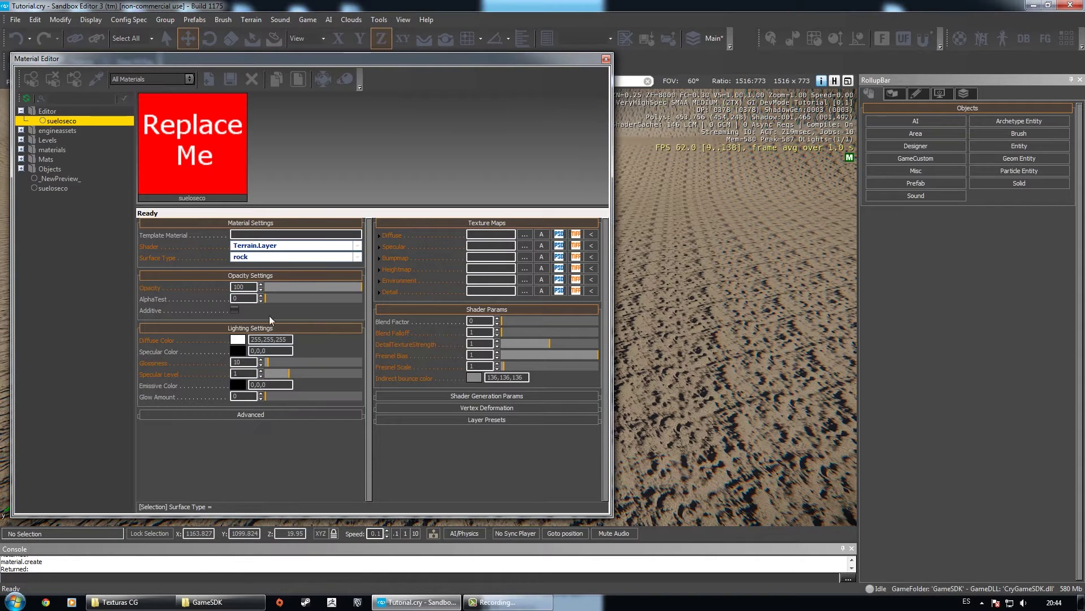
left_click(261, 258)
left_click(261, 258)
left_click(252, 258)
left_click(249, 257)
- Set the material's opacity to 100 and expand its Advanced settings
left_click_drag(331, 286, 363, 287)
left_click(259, 415)
left_click_drag(369, 352, 369, 260)
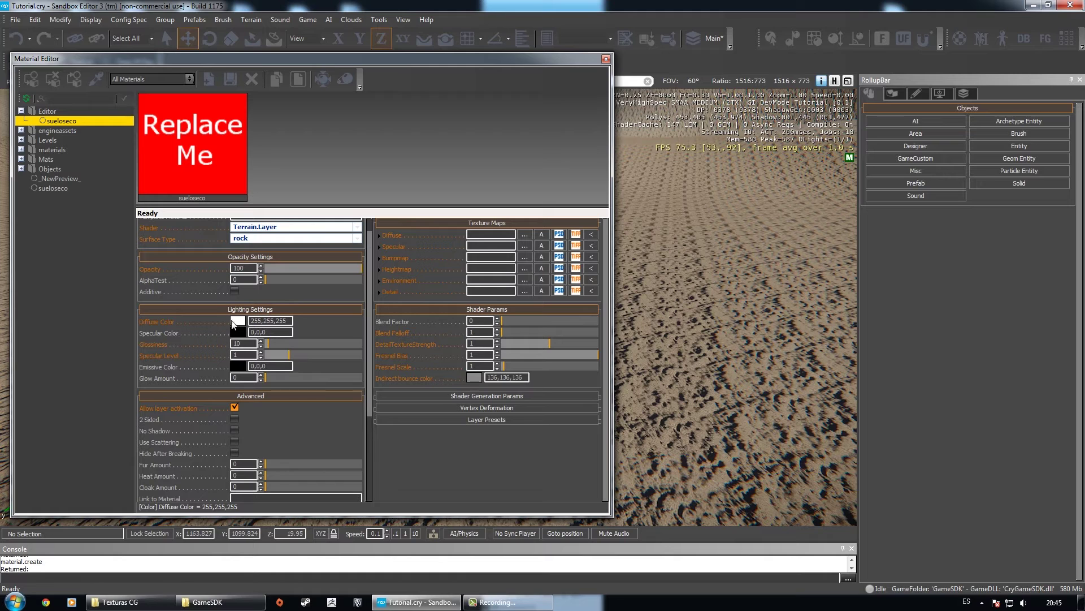
- Try out another diffuse color for the material in the color picker
left_click(238, 321)
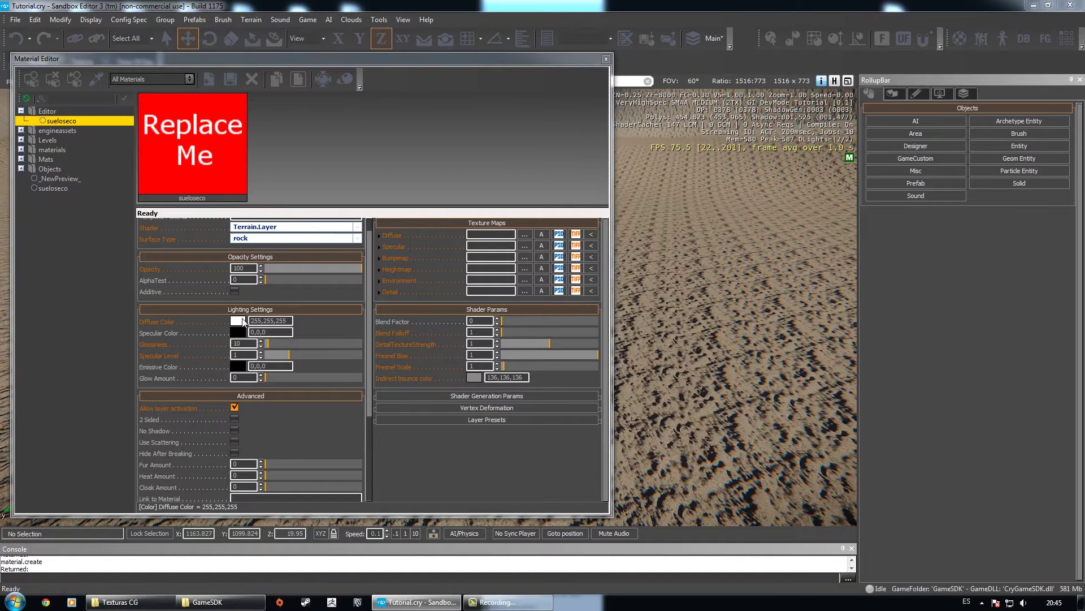
left_click(620, 258)
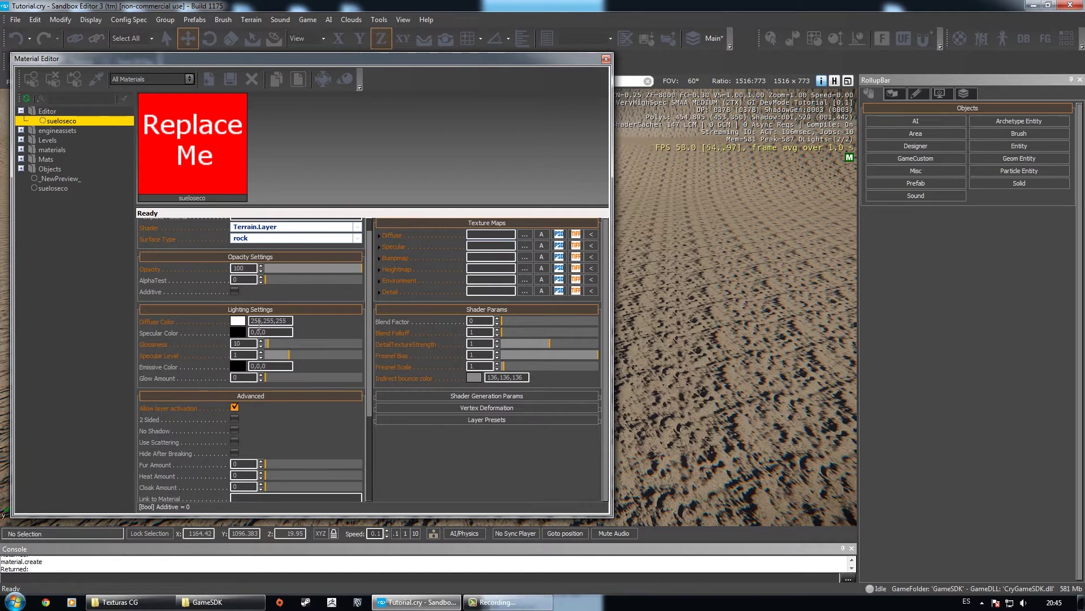
left_click(238, 321)
mouse_move(464, 272)
left_mouse_down()
mouse_move(541, 262)
mouse_move(557, 283)
mouse_move(449, 273)
mouse_move(480, 288)
left_mouse_up()
left_click(622, 259)
- Try a much higher glossiness for the material and reset it to 10
left_click_drag(271, 345, 359, 342)
left_click_drag(250, 343, 216, 341)
type("10")
key("Return")
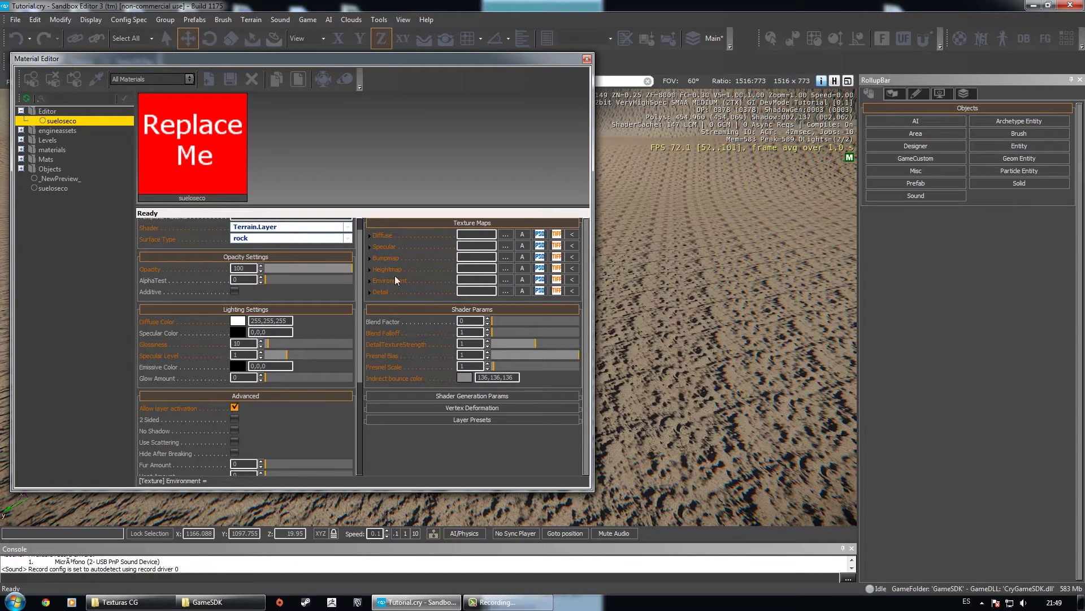
- Set the material's specular level to the maximum of 4
left_click_drag(284, 355, 252, 357)
left_click_drag(318, 355, 371, 356)
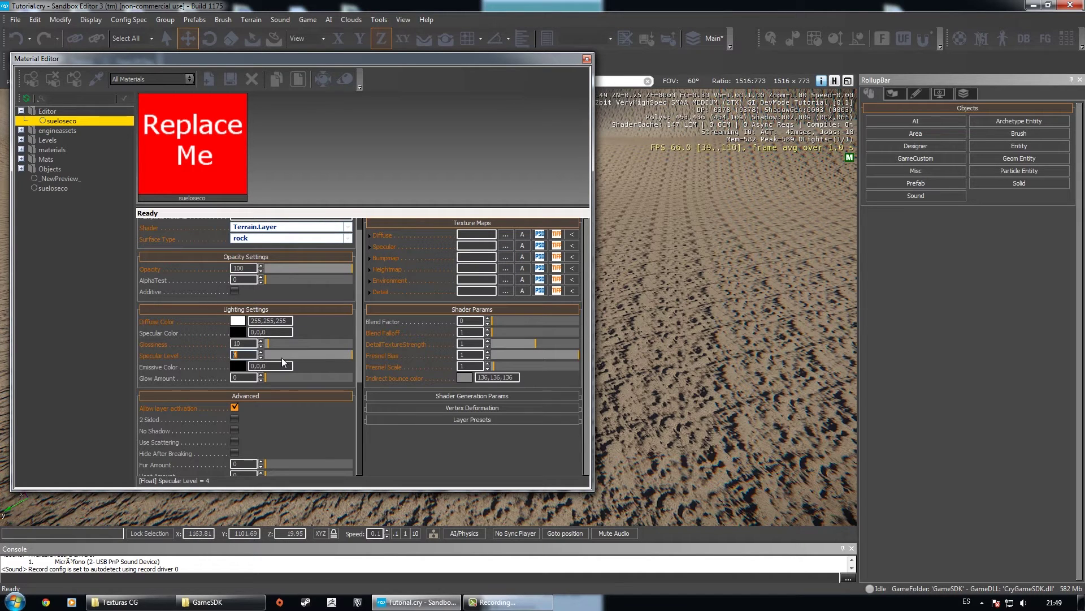
- Set the material's specular level to 1, and check the emissive color in the color picker without changing it
type("1")
key("Return")
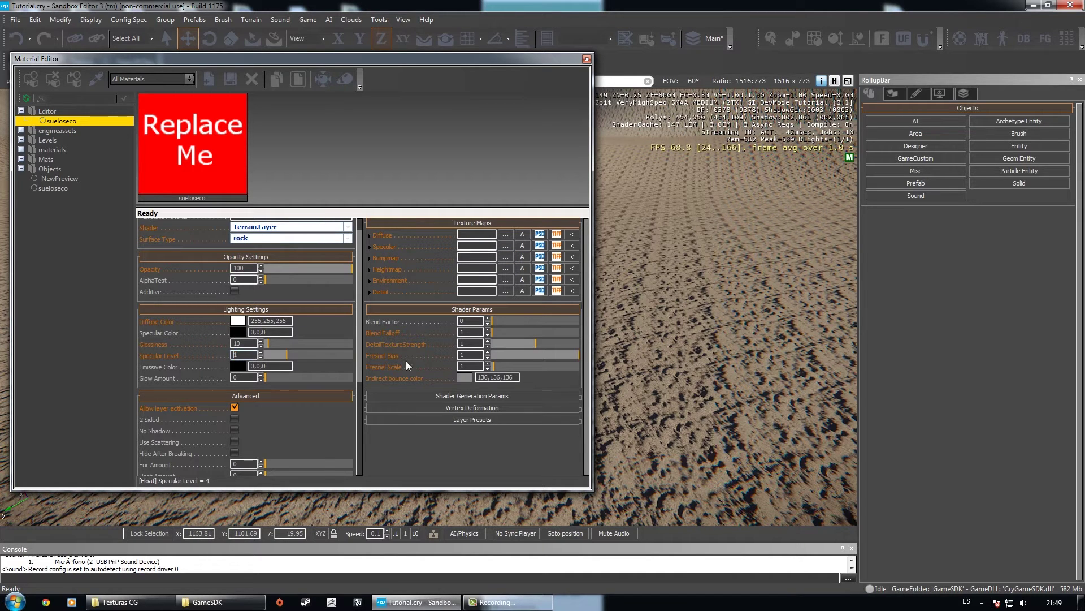
left_click(237, 367)
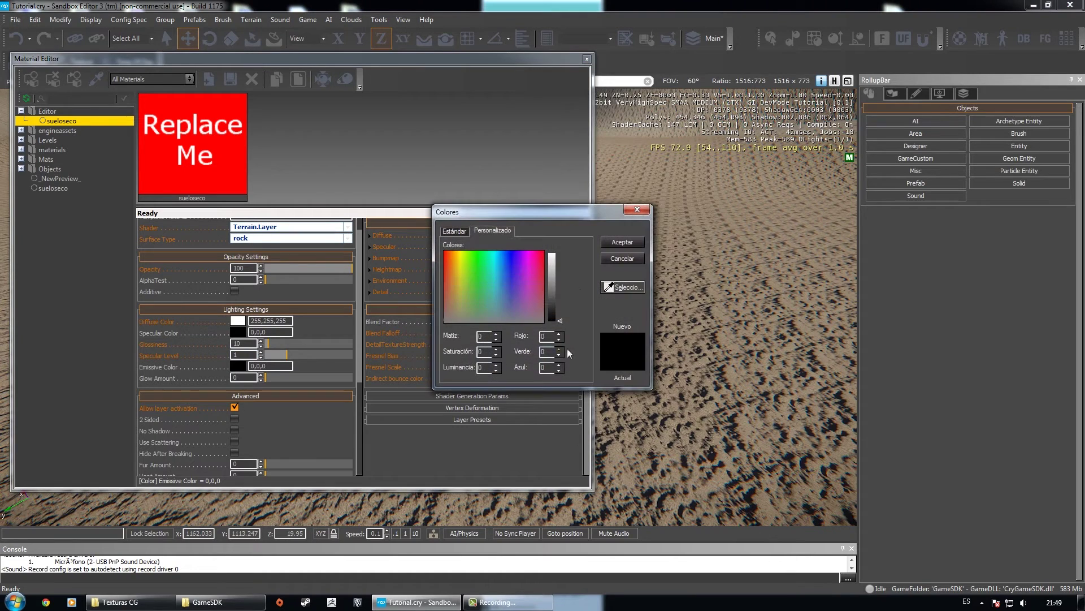
left_click(622, 258)
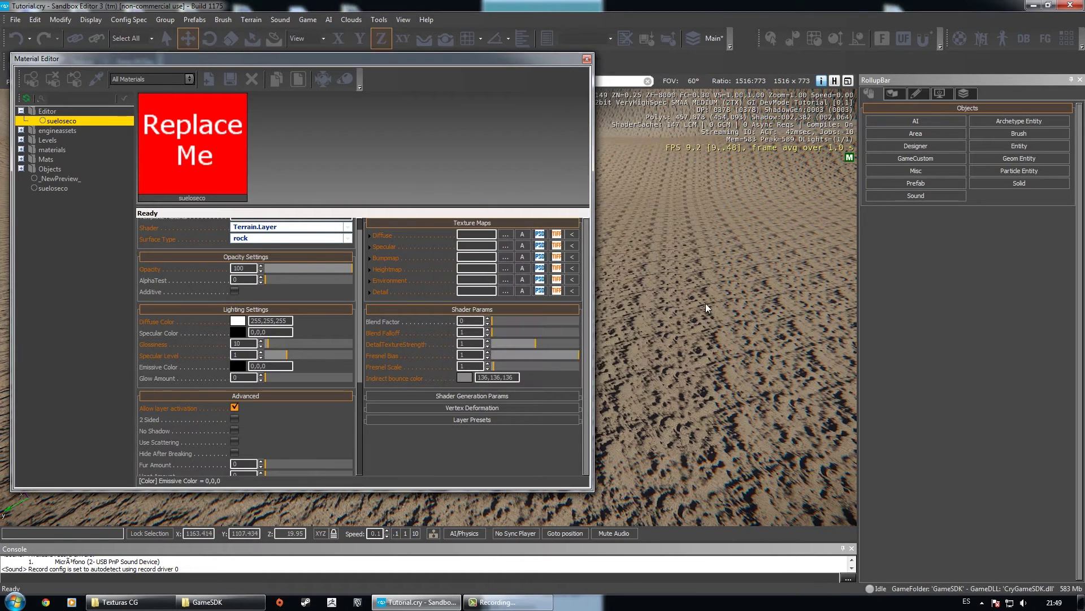
- Try a much higher glow amount for the material and reset it to 0
left_click(268, 378)
mouse_move(338, 383)
left_mouse_down()
mouse_move(285, 391)
mouse_move(348, 389)
left_mouse_up()
left_click_drag(251, 378, 161, 377)
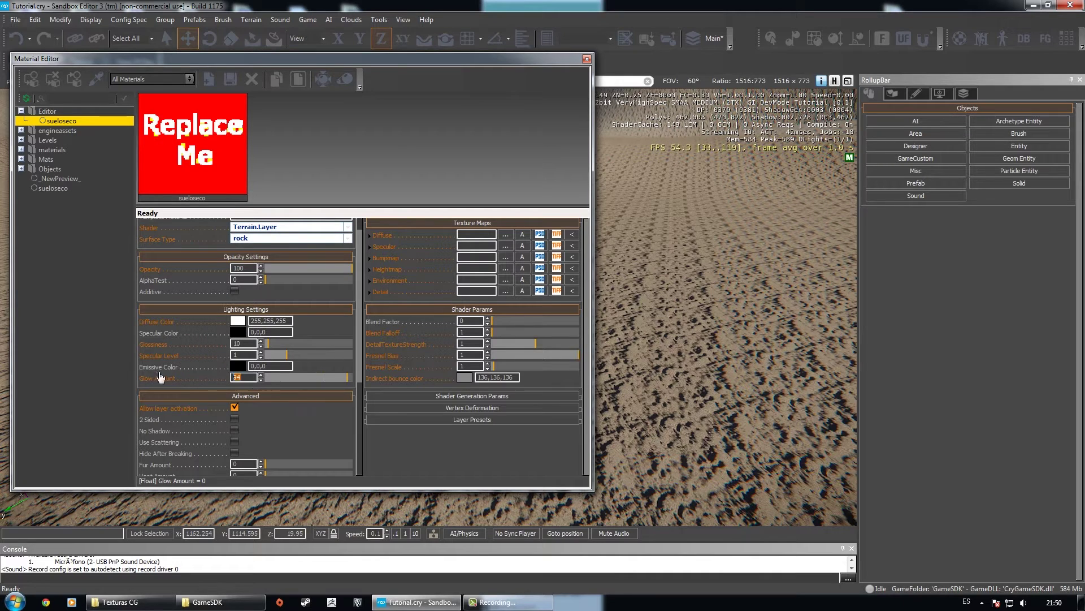
type("1")
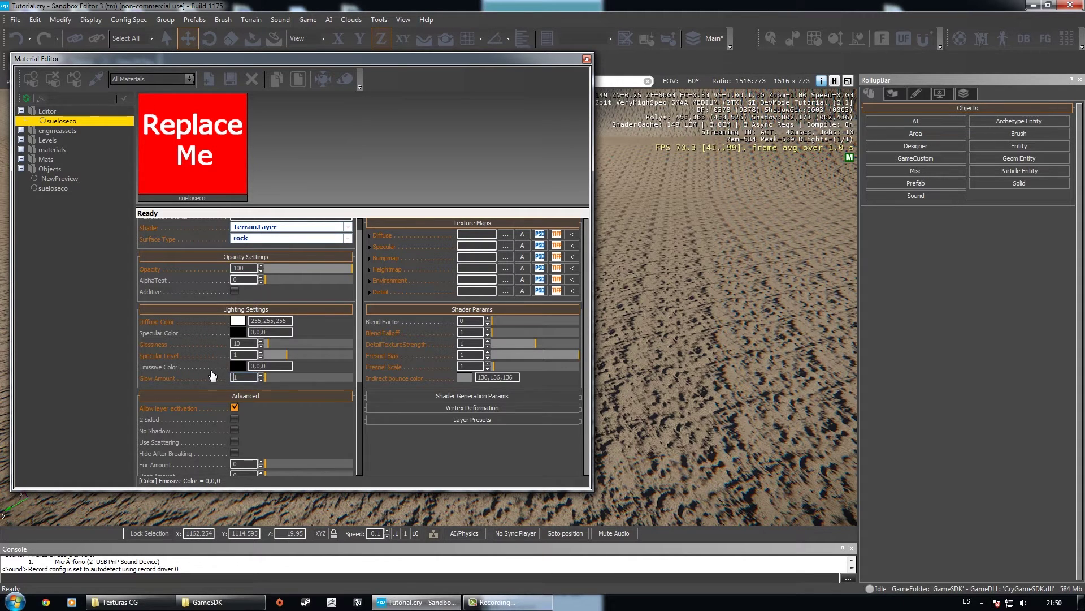
type("0")
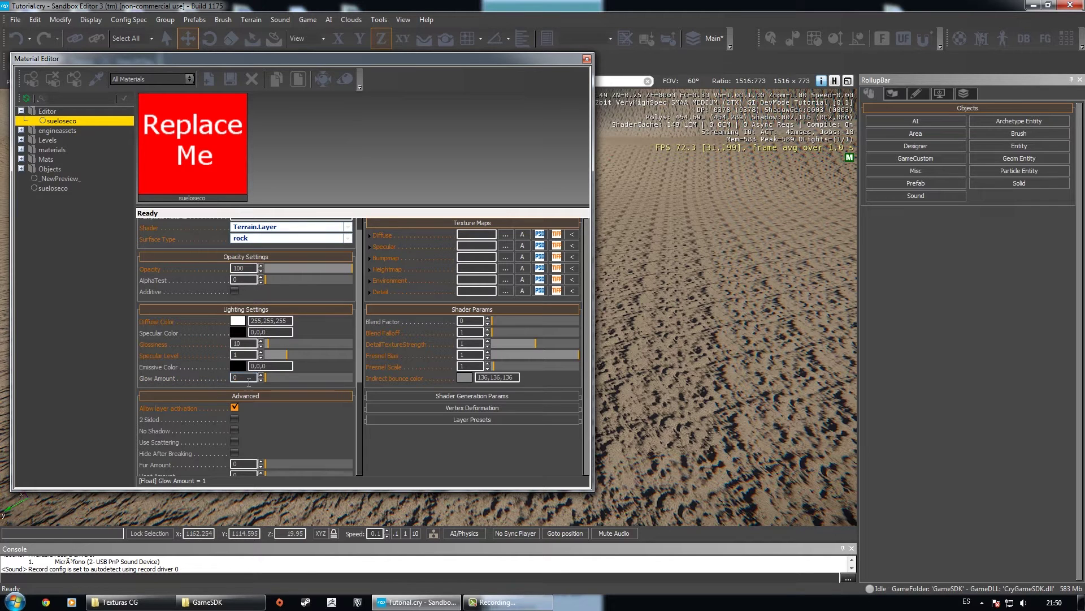
left_click_drag(266, 377, 213, 373)
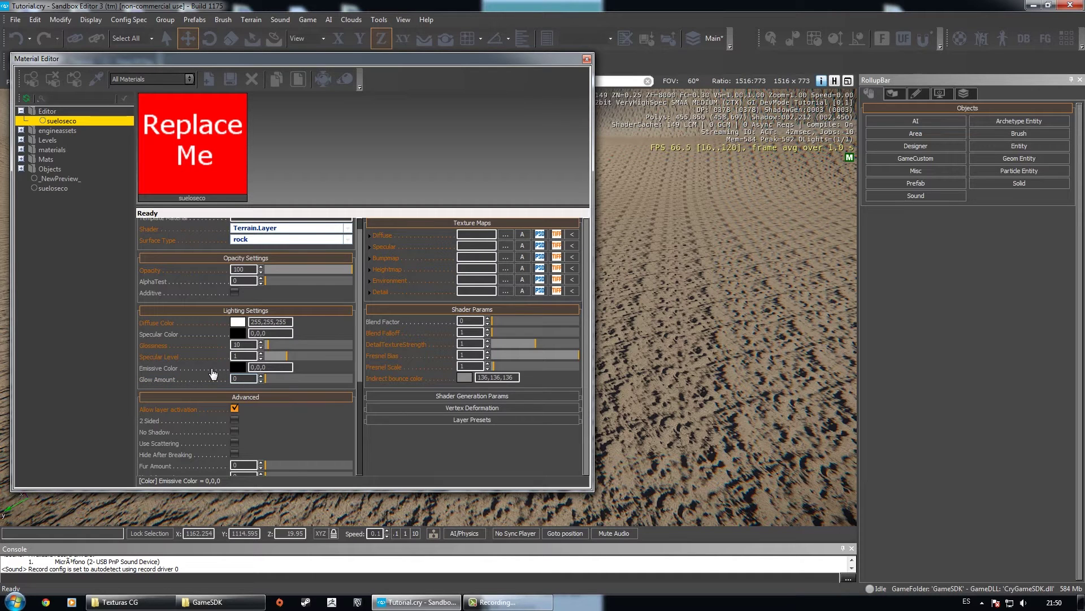
- Examine the material's Advanced settings, from layer activation to the propagate options, and collapse the section again
scroll(351, 305, "down", 5)
scroll(340, 368, "down", 1)
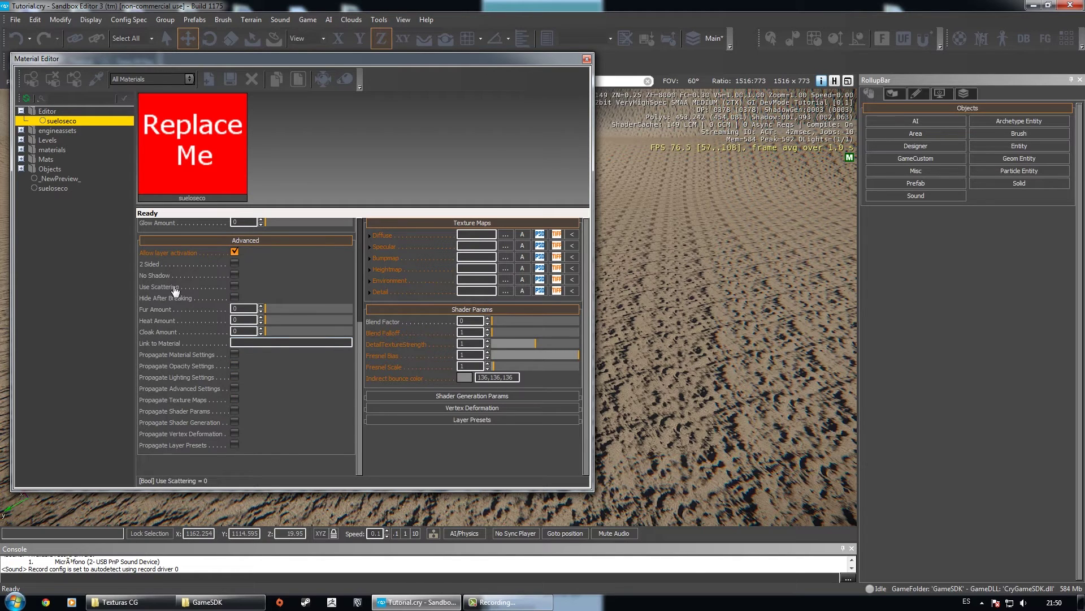
left_click_drag(361, 351, 354, 250)
left_click(311, 411)
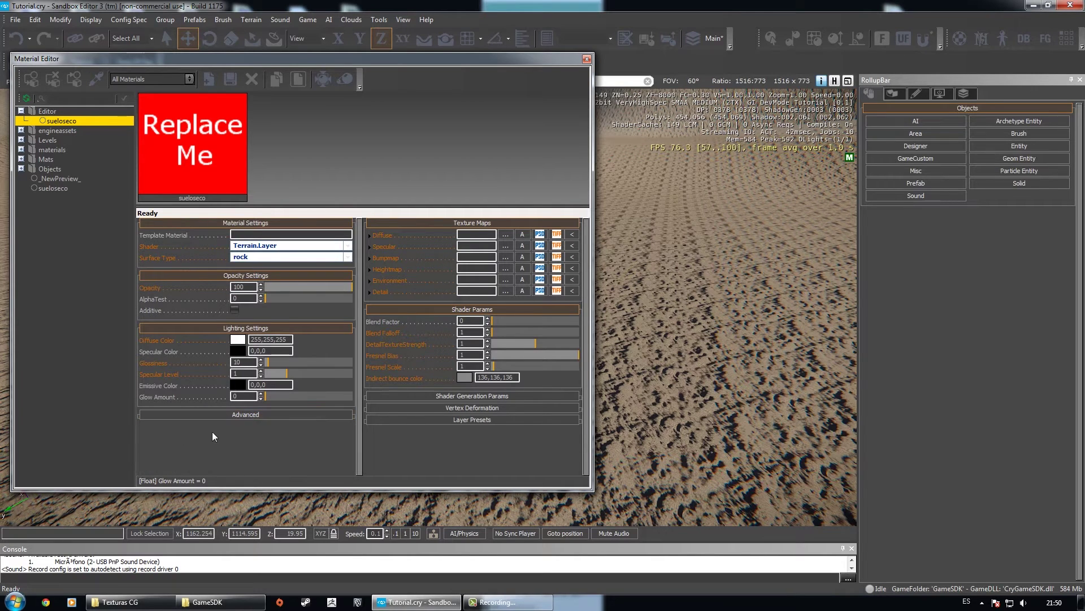
left_click(215, 414)
left_click(235, 242)
left_click(276, 415)
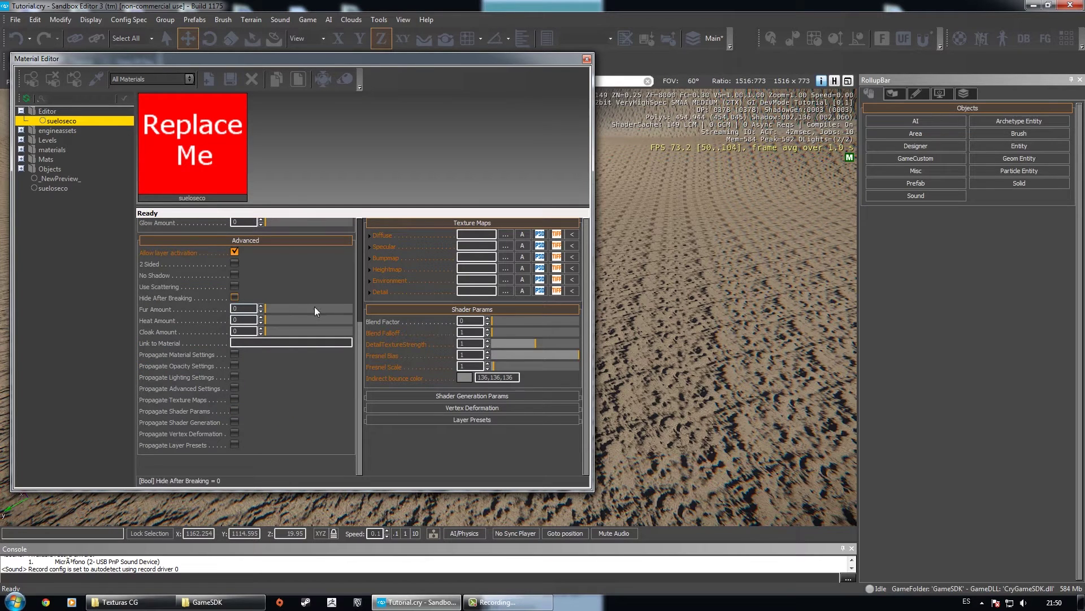
left_click_drag(297, 319, 320, 320)
left_click(261, 241)
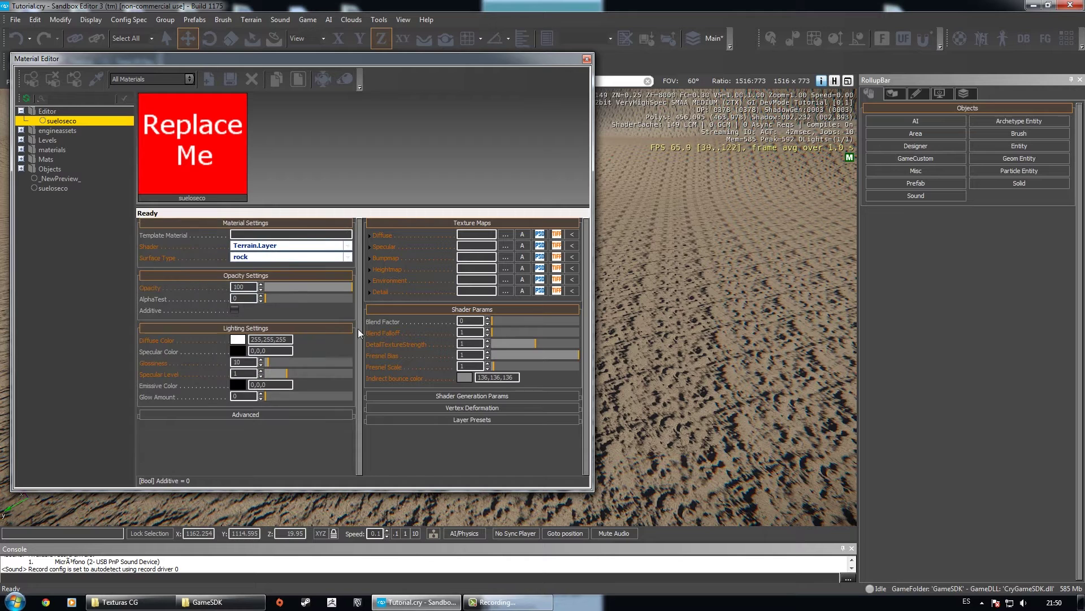
left_click(273, 414)
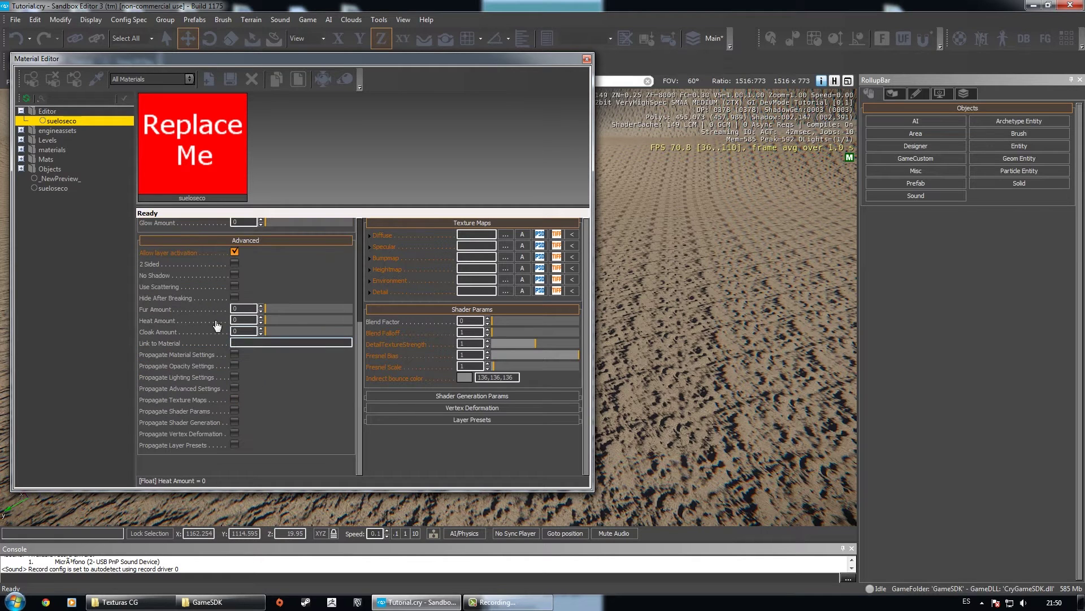
left_click(272, 242)
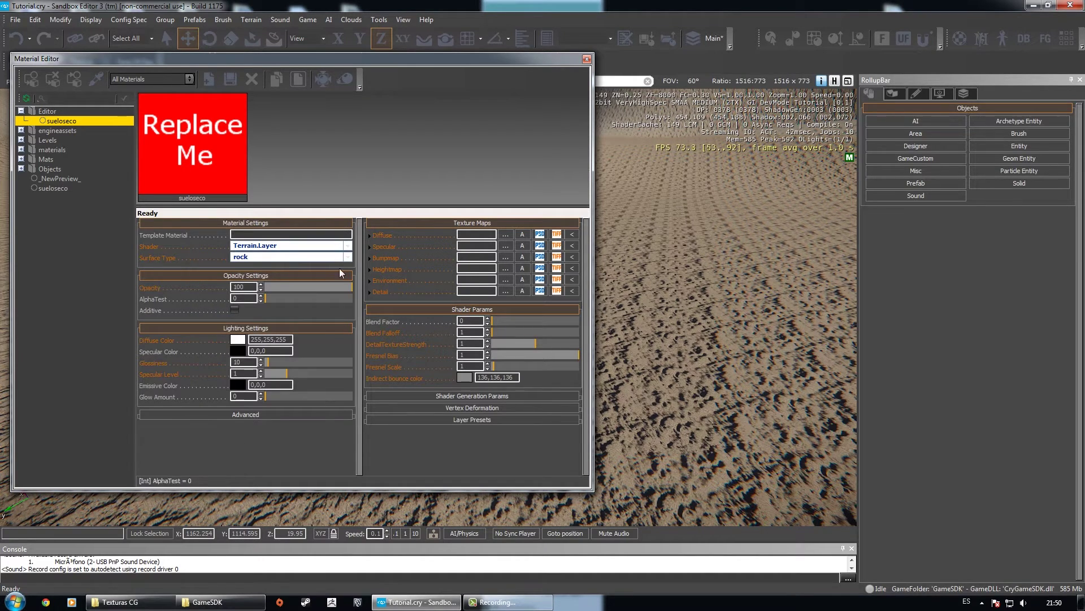
- Move and narrow the Material Editor window, and load sueloseco.dds from Texturas CG as the material's diffuse texture
left_click_drag(466, 58, 461, 94)
left_click(482, 274)
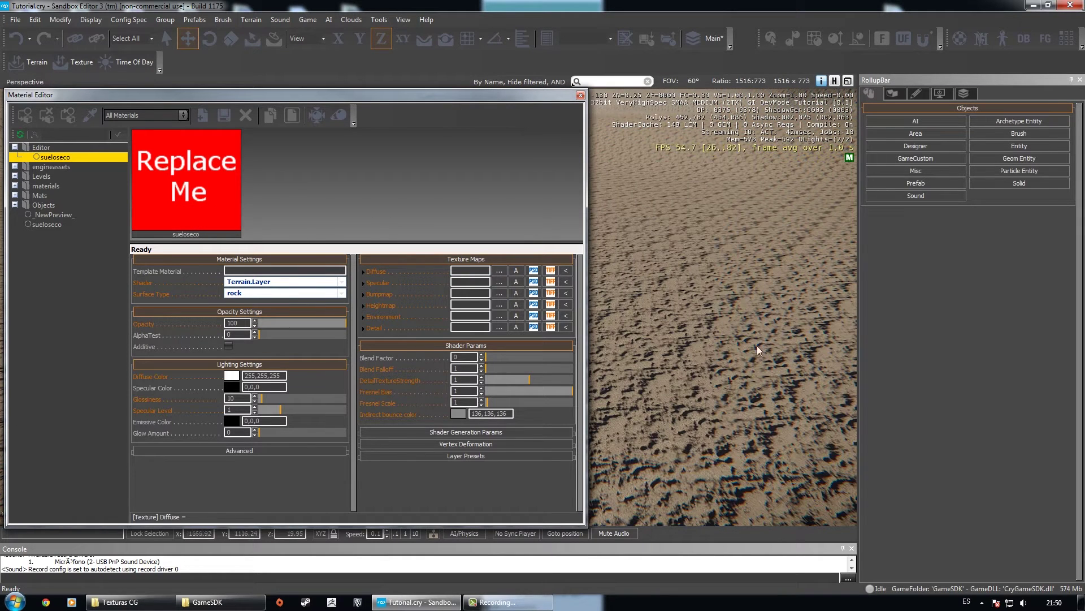
left_click_drag(588, 531, 546, 523)
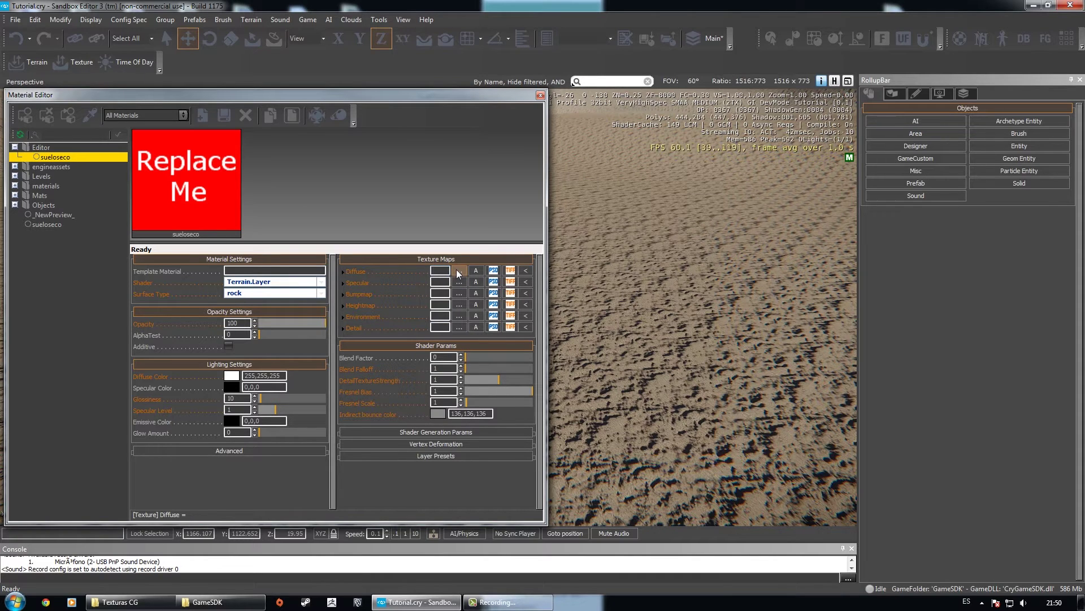
left_click(458, 270)
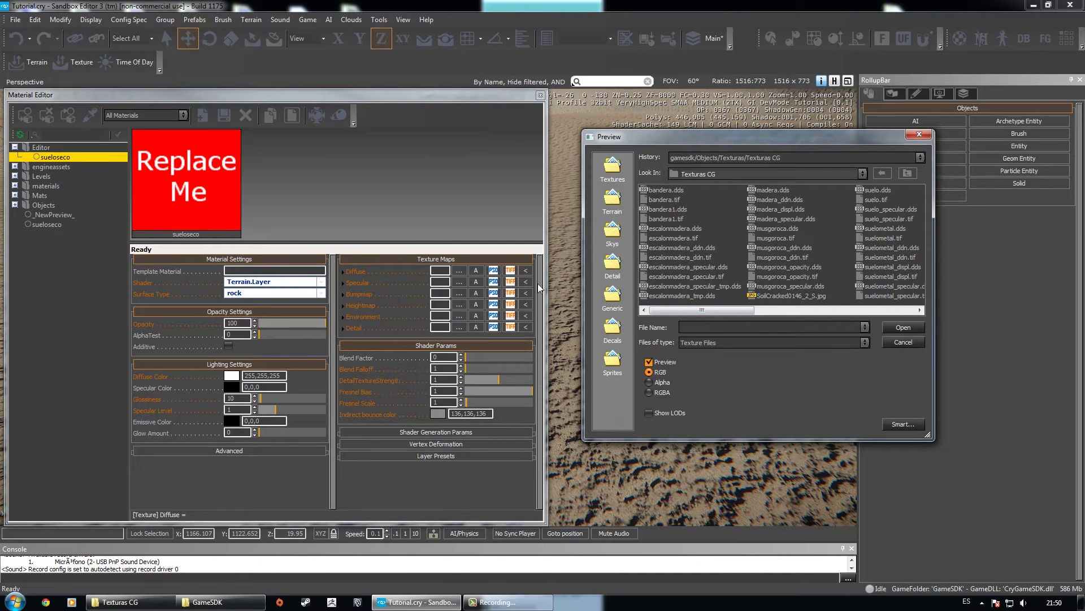
left_click_drag(747, 308, 801, 308)
left_click(870, 190)
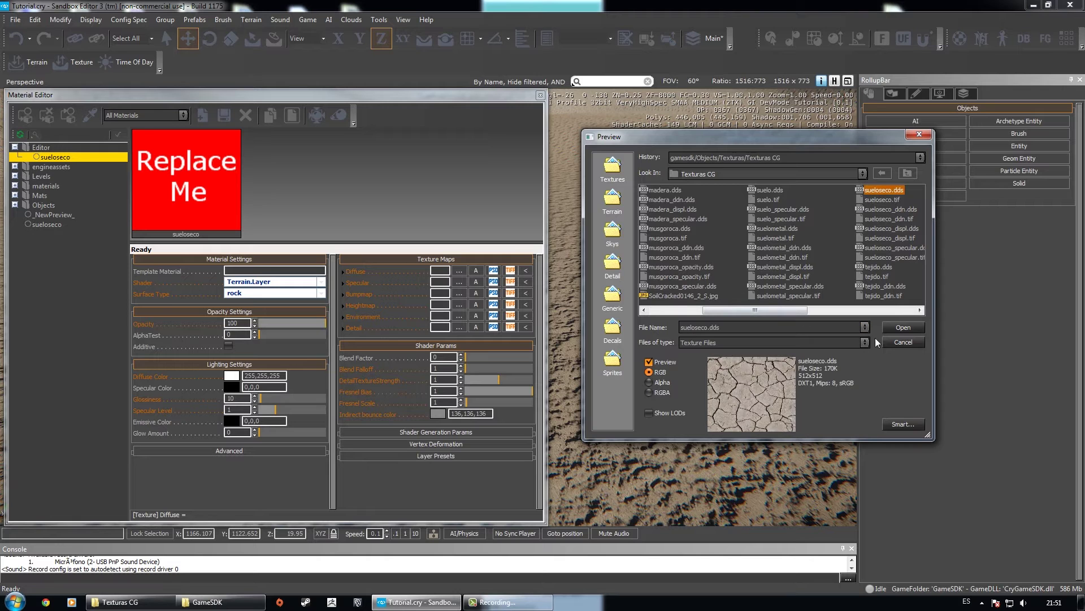
left_click(901, 327)
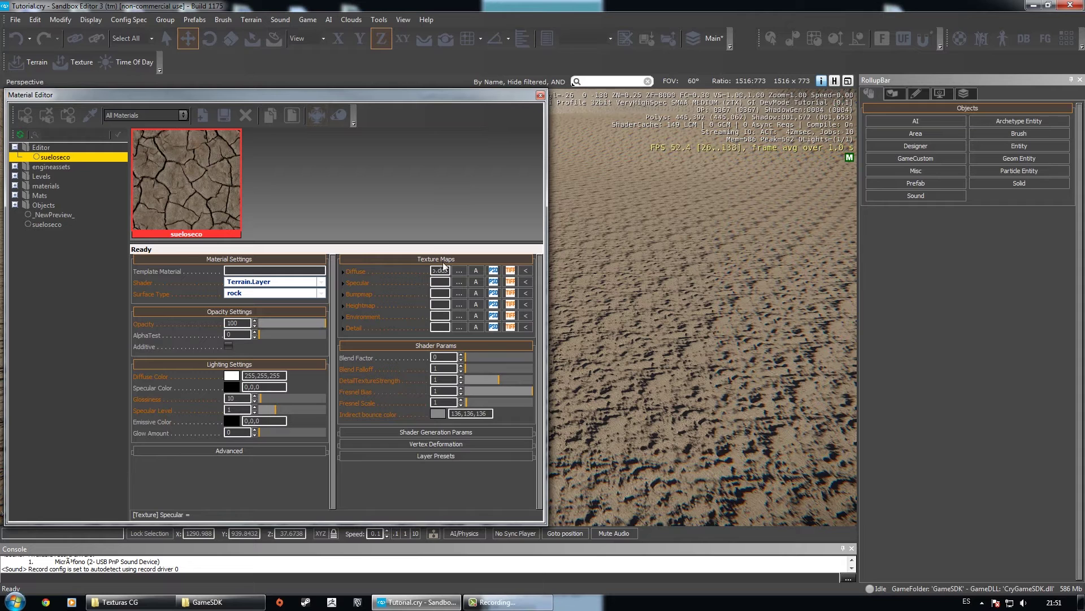
- Close the Material Editor and open the Terrain Texture Layers window
left_click(540, 95)
right_click_drag(571, 347, 487, 291)
left_click(892, 94)
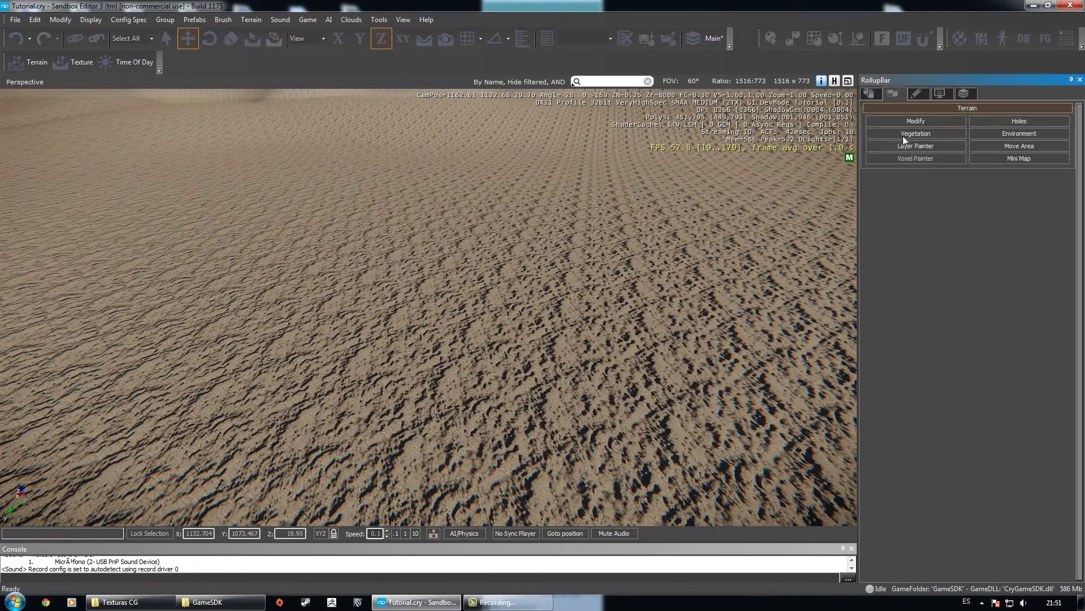
left_click(907, 147)
left_click(251, 19)
left_click(260, 43)
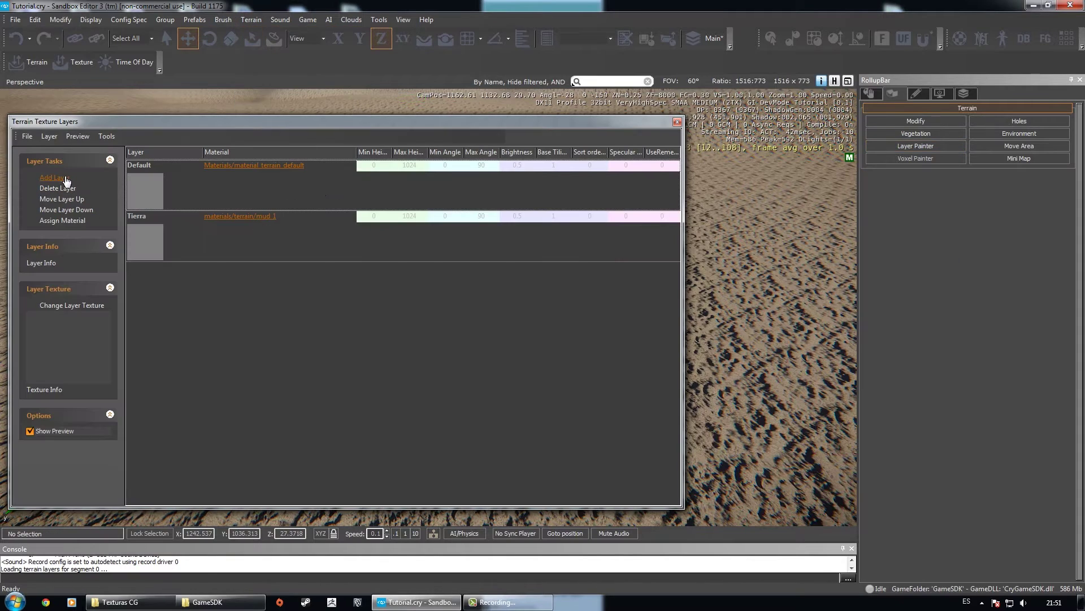
- Add a new terrain texture layer and name it Sueloseco
left_click(55, 177)
left_click(162, 269)
left_click(164, 268)
type("Sueloseco")
key("Return")
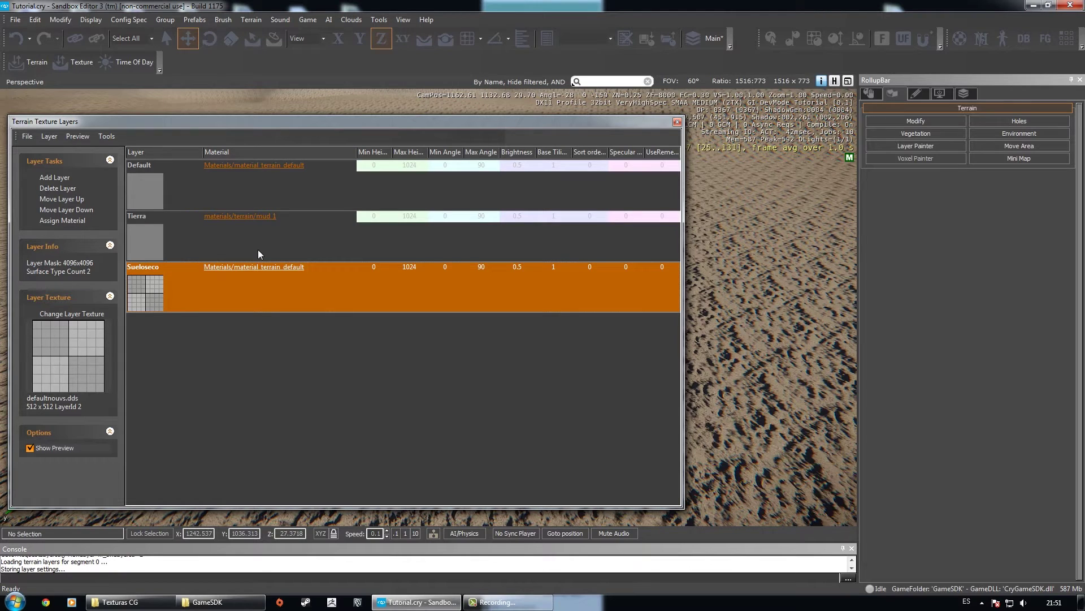
- Change the Sueloseco layer's texture to grey.dds from the defaults folder
left_click(72, 313)
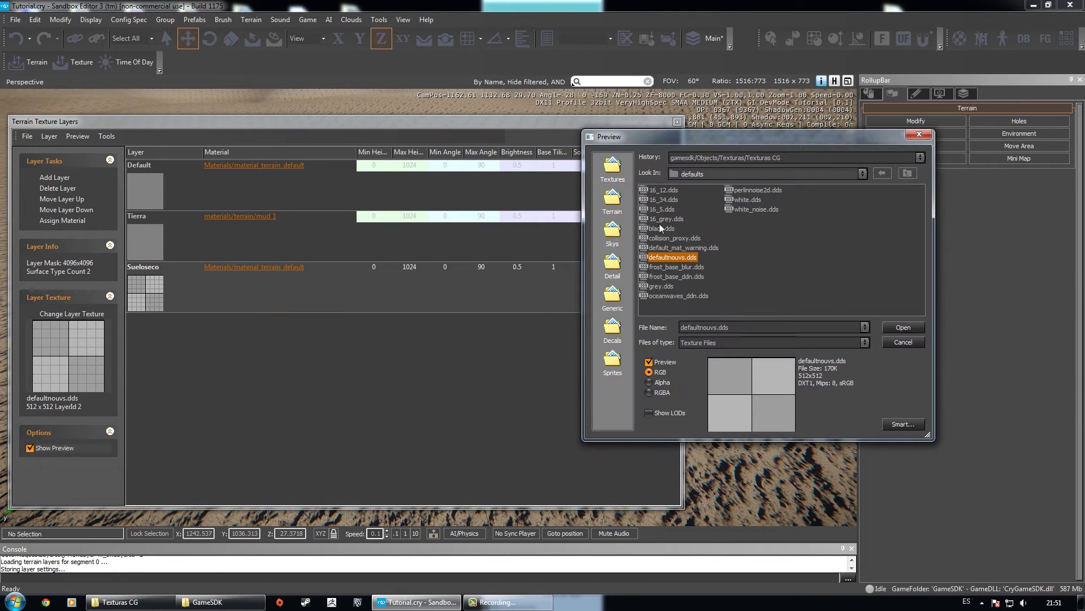
left_click(667, 219)
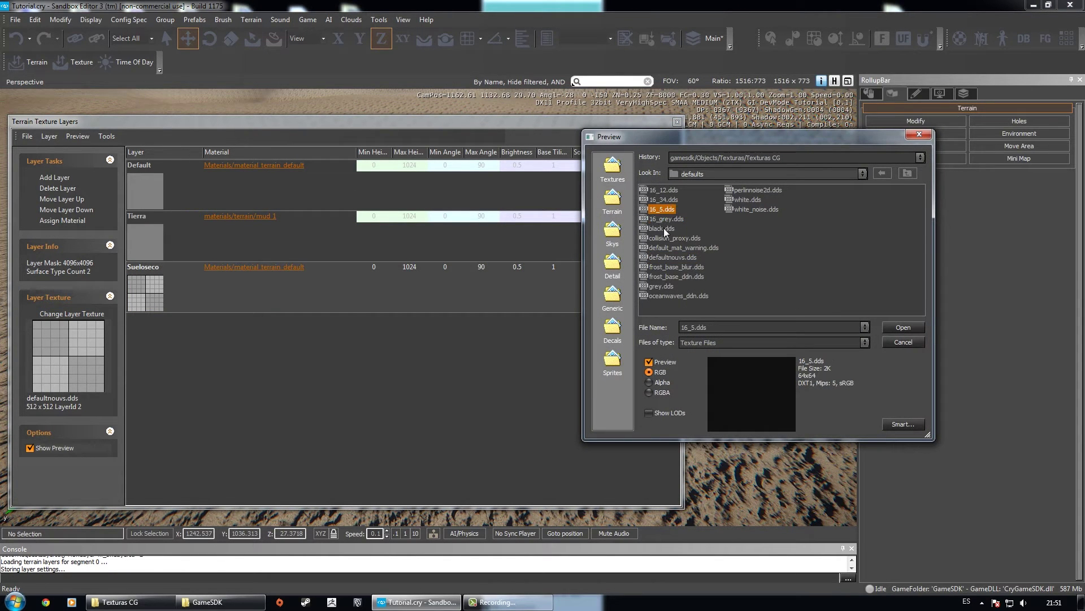
left_click(670, 286)
left_click(903, 327)
- Open the Sueloseco layer's material for editing, filter the materials by "suelo" and select the root-level sueloseco material
left_click(305, 273)
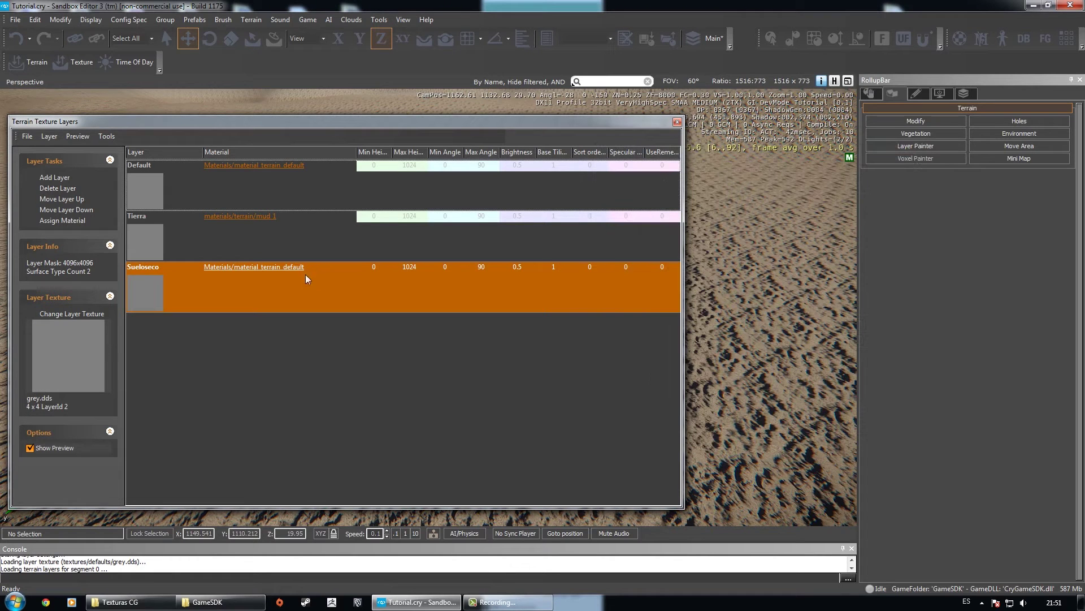
left_click(292, 268)
left_click(83, 129)
type("suelo")
left_click(120, 135)
left_click(74, 165)
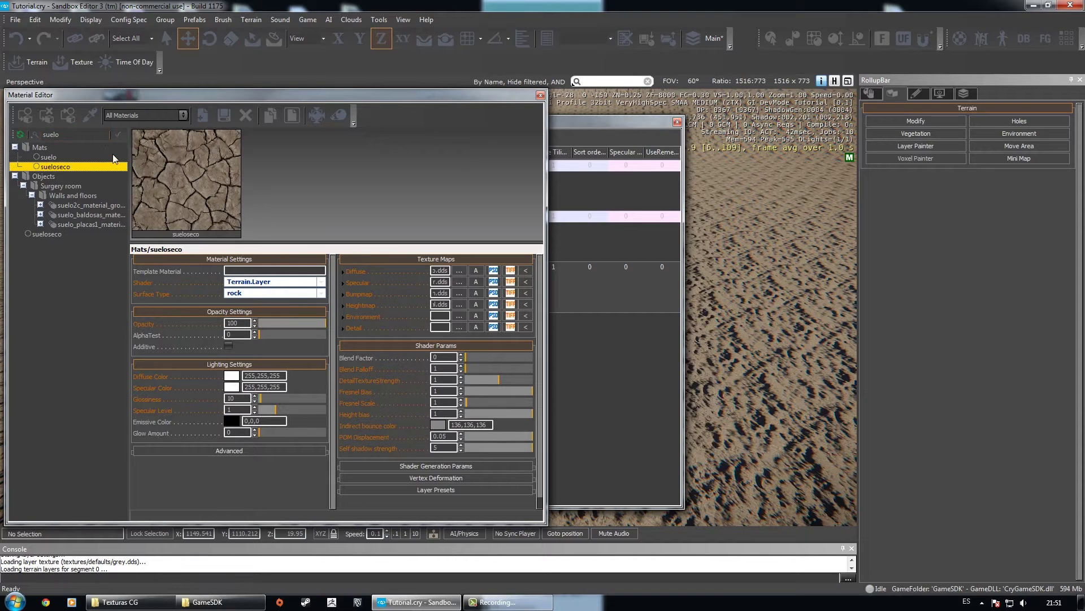
left_click(39, 233)
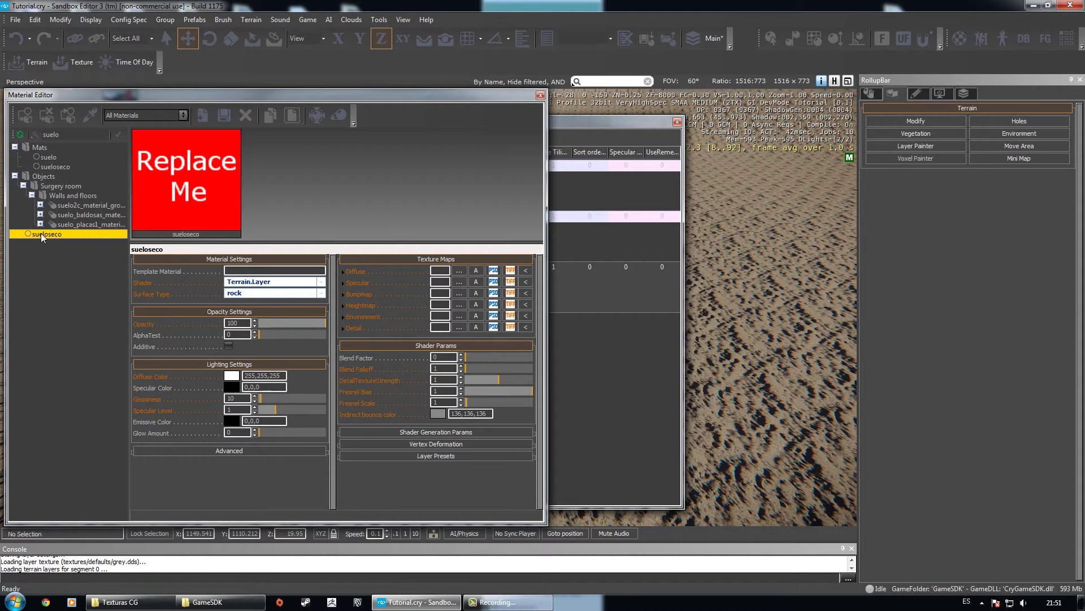
- Assign sueloseco.dds from the Objects/Texturas/Texturas CG folder as the root-level sueloseco material's diffuse texture
left_click(457, 270)
left_click(907, 173)
left_click(907, 173)
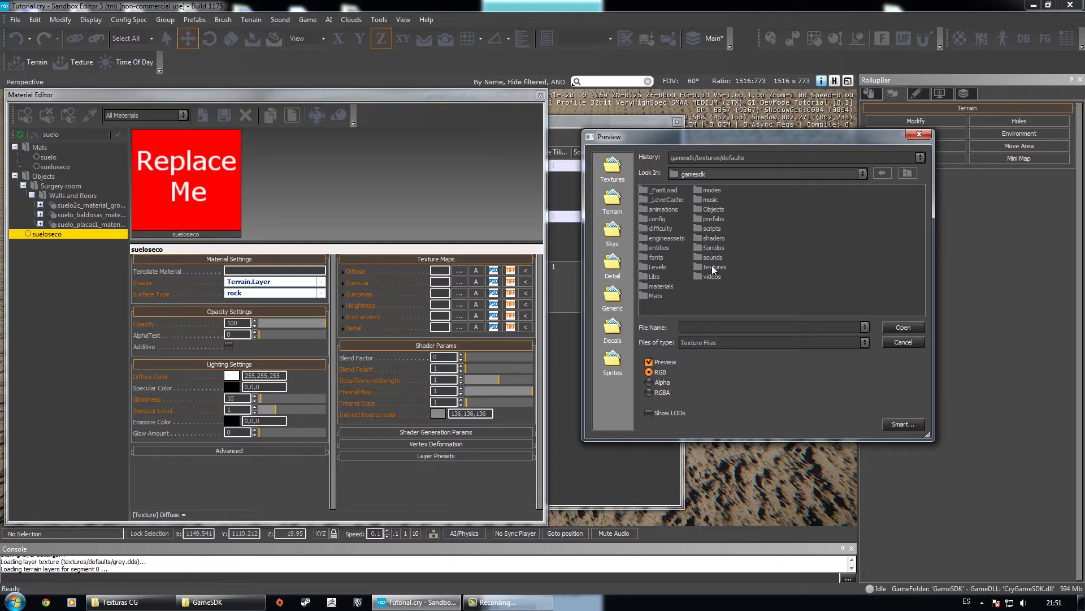
double_click(714, 267)
left_click(908, 172)
double_click(713, 209)
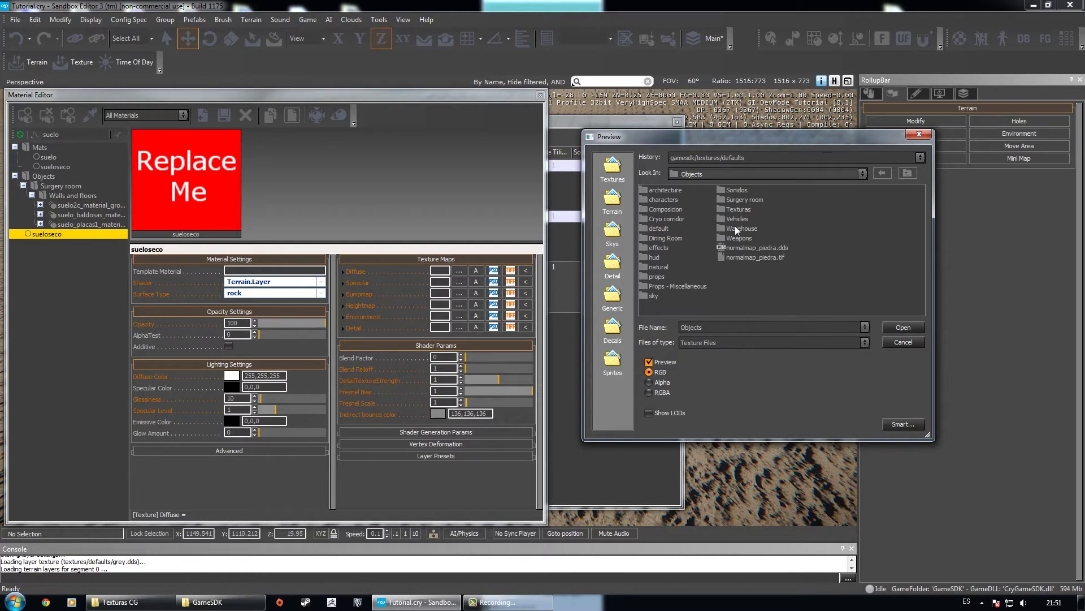
double_click(738, 209)
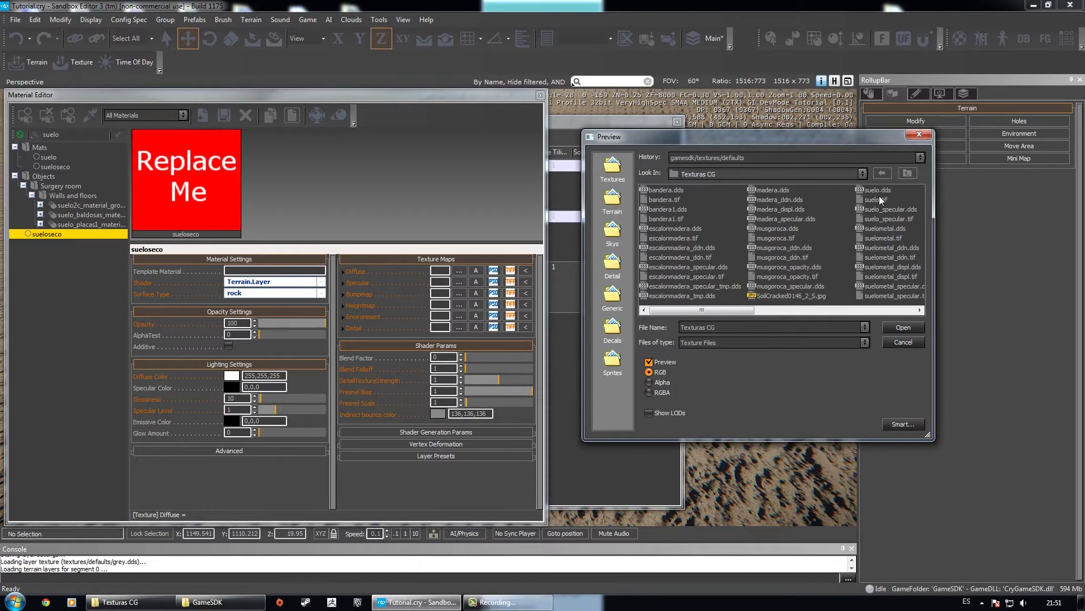
left_click(885, 209)
scroll(795, 251, "down", 1)
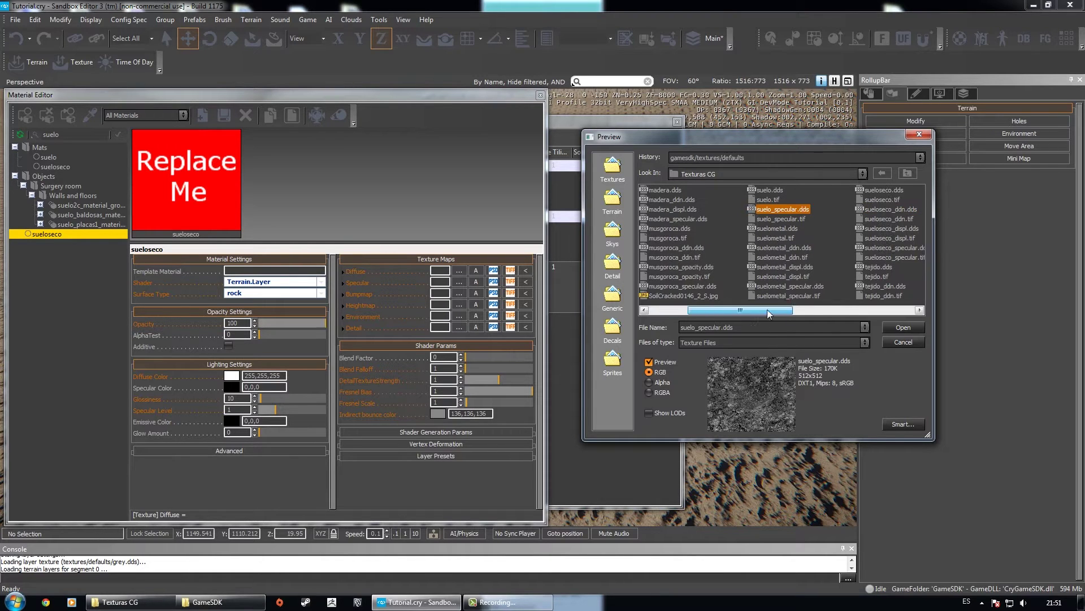
left_click(882, 189)
left_click(900, 327)
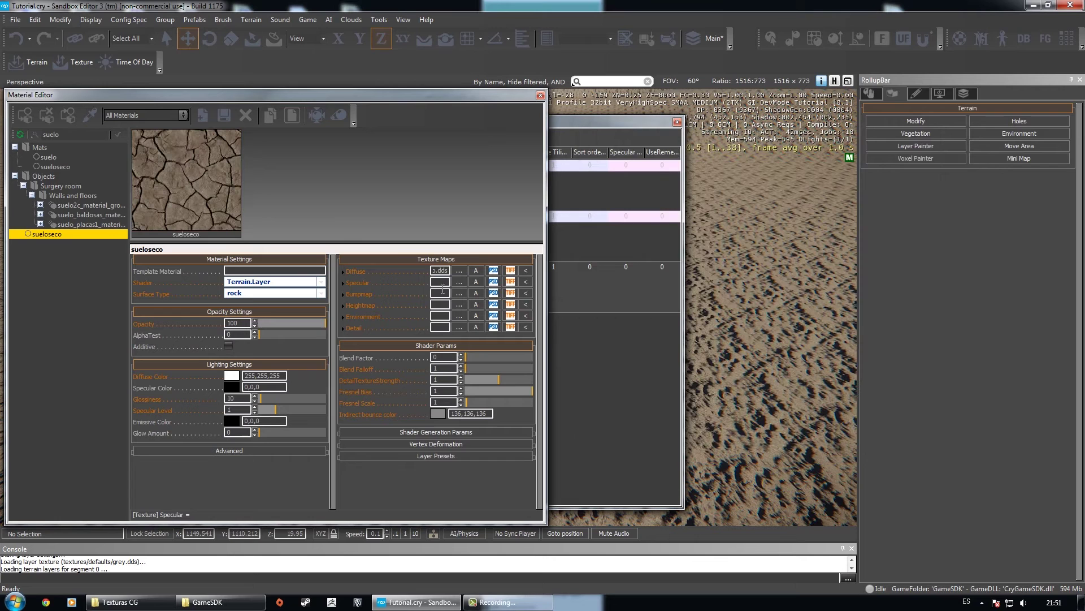
- Move the Material Editor out of the way and assign the sueloseco material to the Sueloseco terrain layer
left_click_drag(510, 95, 507, 286)
left_click(63, 219)
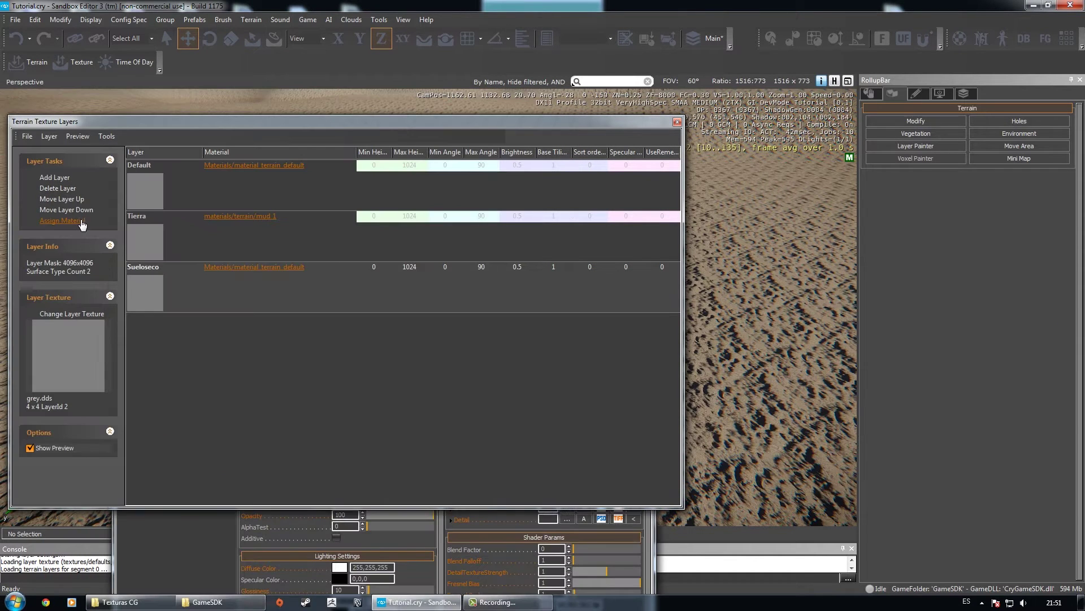
left_click(284, 286)
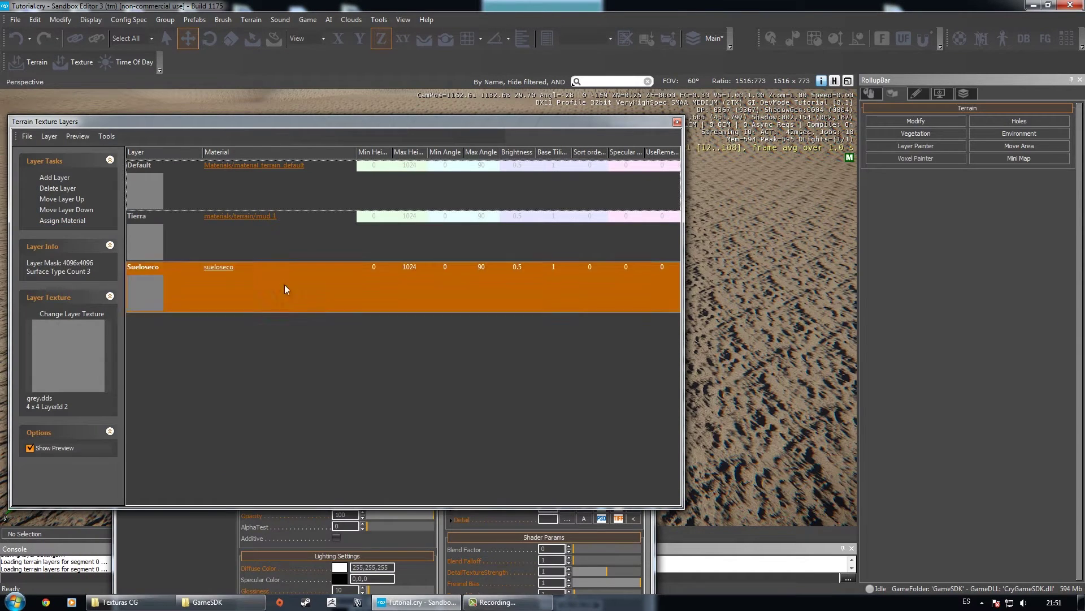
- Close the layer and material windows and paint a patch of the Sueloseco layer onto the terrain with the Layer Painter
left_click(677, 122)
left_click(650, 285)
left_click(916, 146)
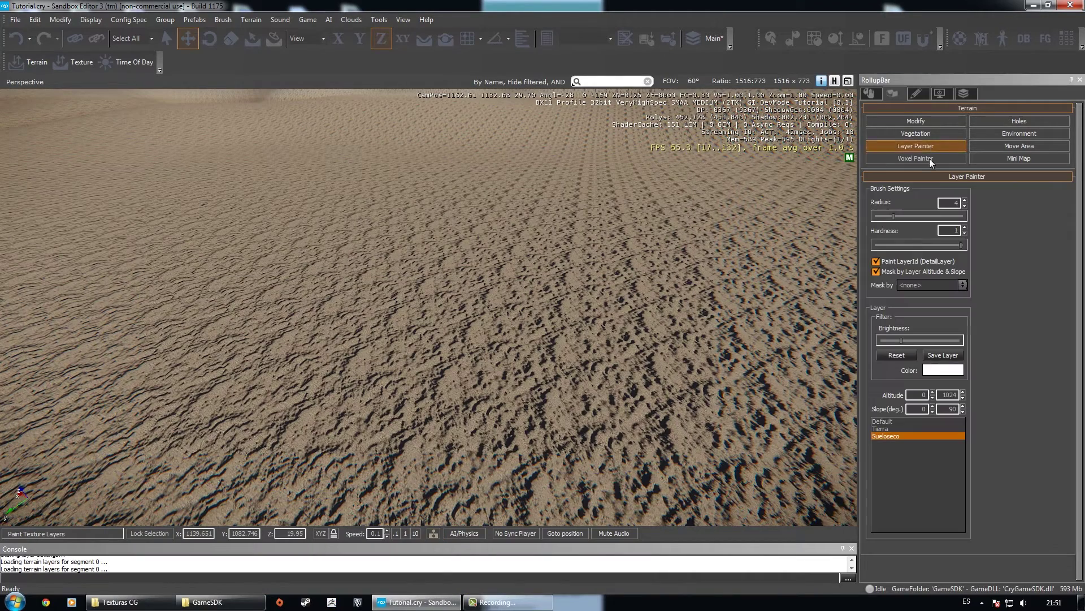
mouse_move(539, 337)
left_mouse_down()
mouse_move(500, 387)
mouse_move(459, 310)
mouse_move(447, 345)
left_mouse_up()
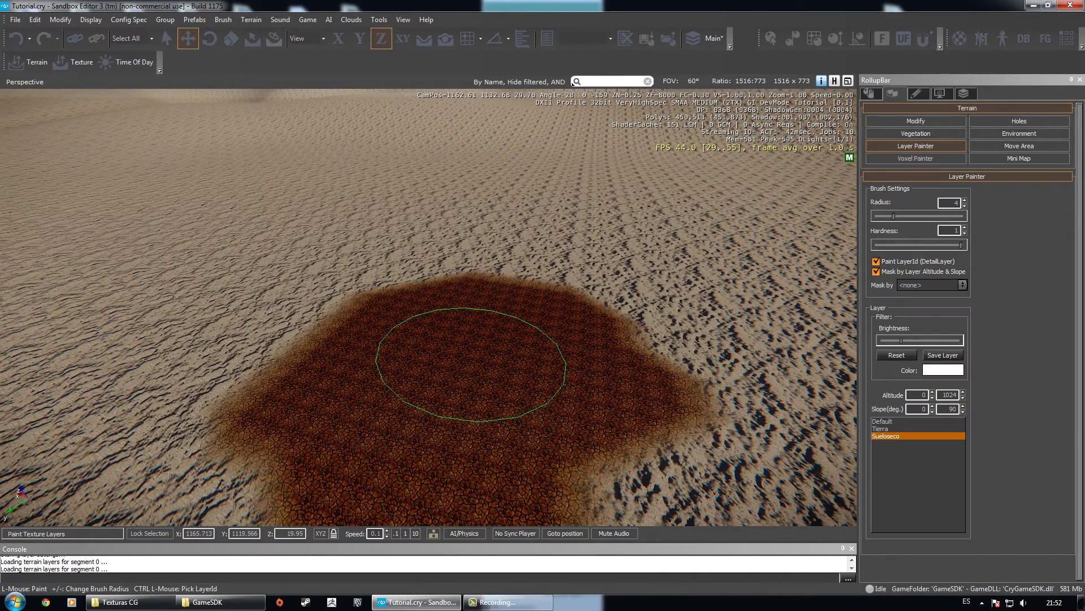
- Paint more of the Sueloseco layer onto the existing patch and inspect its surface up close
right_click_drag(447, 345, 588, 289)
mouse_move(588, 291)
left_mouse_down()
mouse_move(172, 252)
mouse_move(508, 324)
left_mouse_up()
mouse_move(508, 324)
right_mouse_down()
mouse_move(504, 309)
mouse_move(506, 325)
mouse_move(627, 351)
right_mouse_up()
key("w")
mouse_move(428, 343)
right_mouse_down()
mouse_move(463, 352)
mouse_move(356, 169)
mouse_move(423, 201)
right_mouse_up()
key("s")
mouse_move(526, 243)
right_mouse_down()
mouse_move(514, 230)
mouse_move(472, 240)
right_mouse_up()
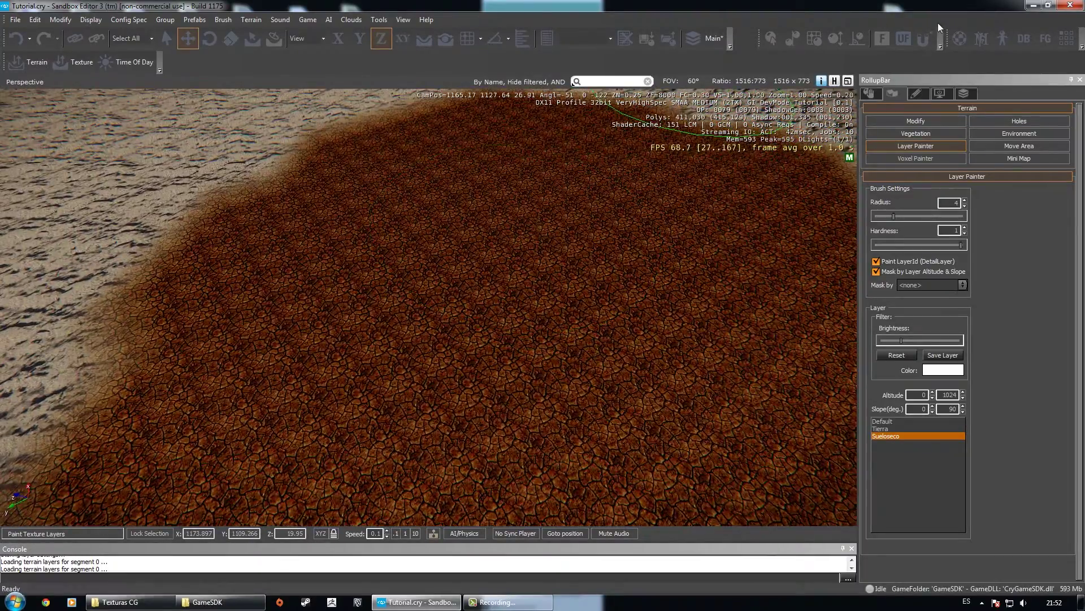
- Open the Material Editor, pick the sueloseco material from the painted terrain and move the editor clear of the patch
left_click(959, 38)
left_click(198, 307)
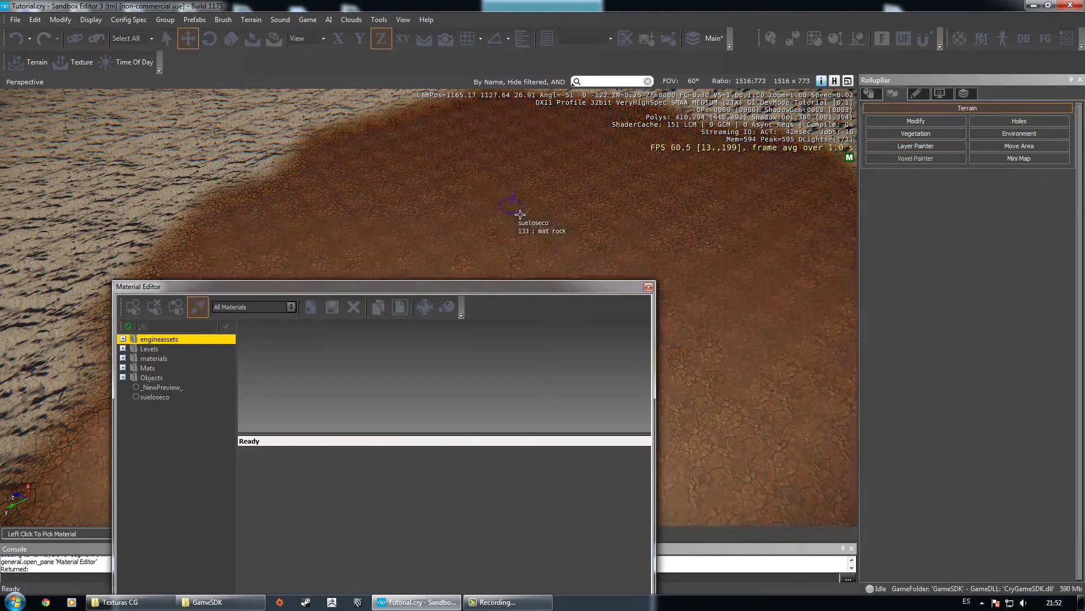
left_click(404, 240)
left_click_drag(383, 286, 272, 97)
key("w")
right_click_drag(677, 351, 803, 328)
- Assign sueloseco_specular.dds from the Texturas CG folder as the sueloseco material's specular texture
left_click(455, 284)
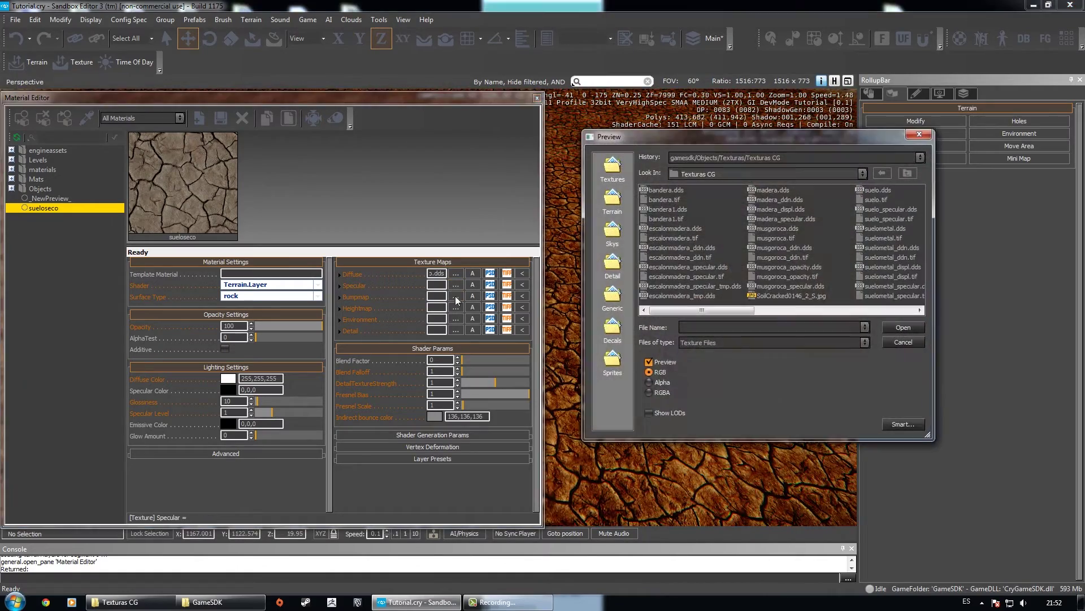
left_click(891, 209)
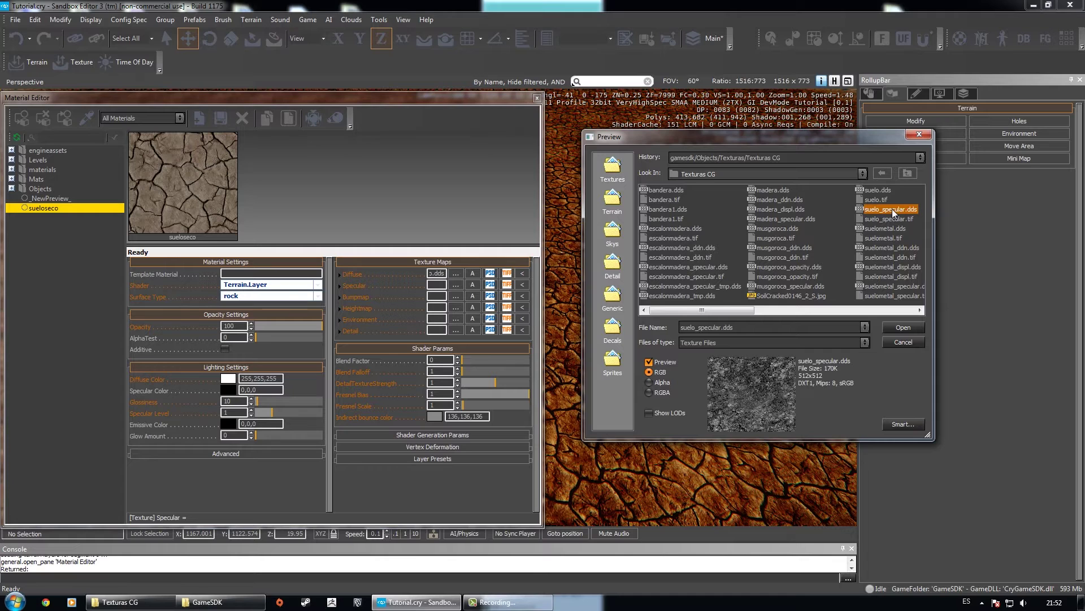
left_click(764, 310)
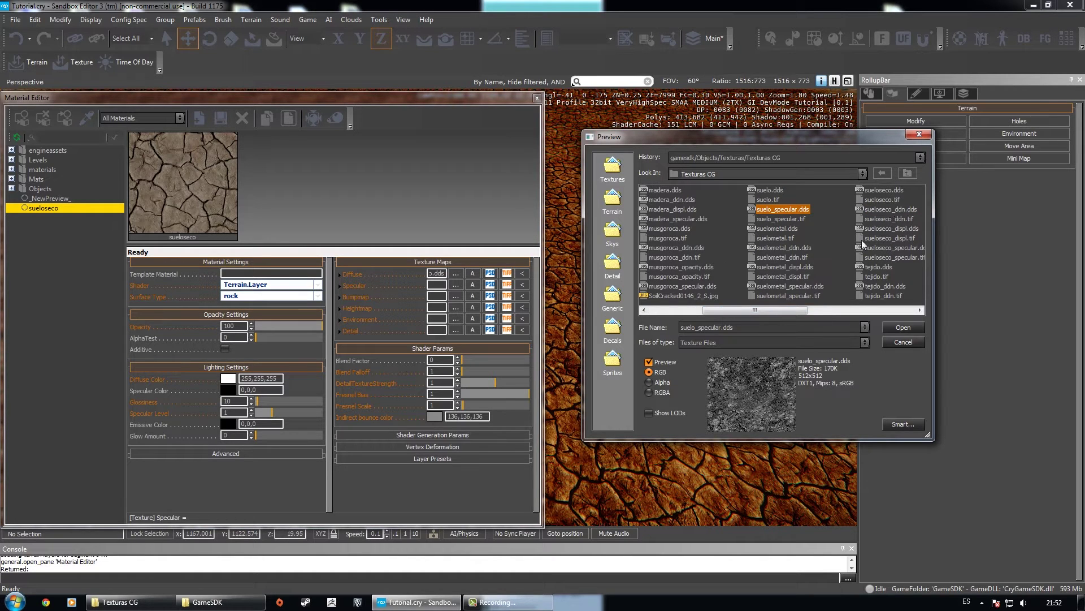
left_click(894, 246)
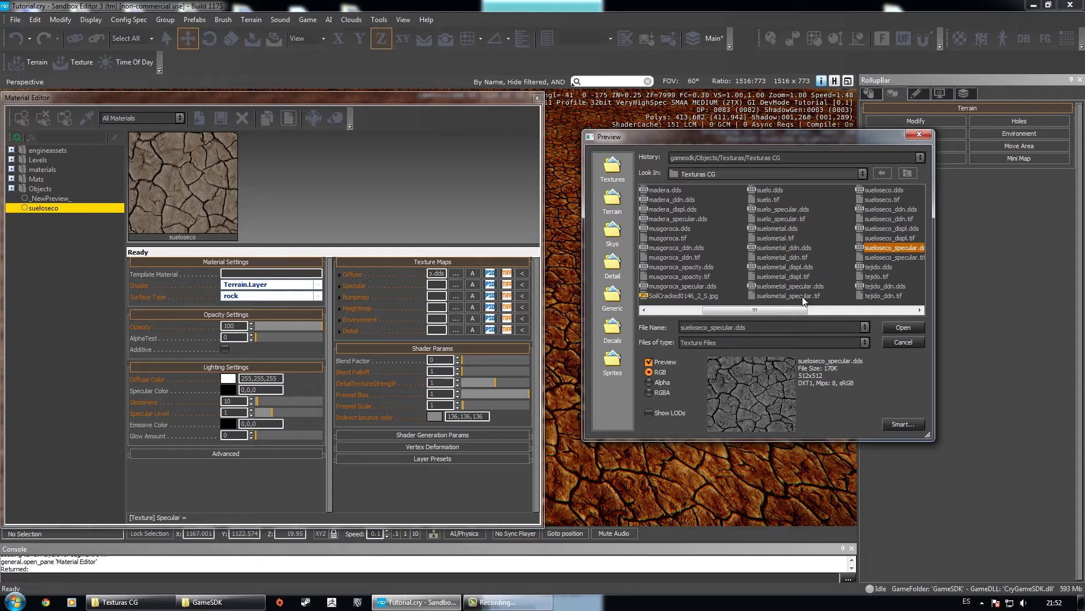
left_click_drag(754, 309, 775, 308)
left_click(901, 328)
mouse_move(433, 284)
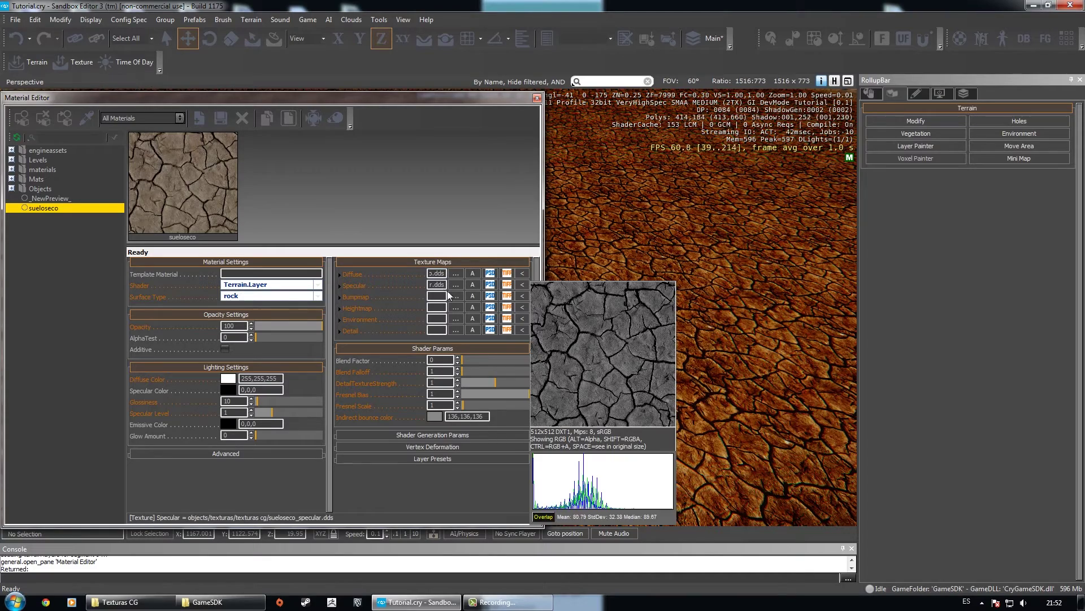
right_click_drag(678, 280, 617, 273)
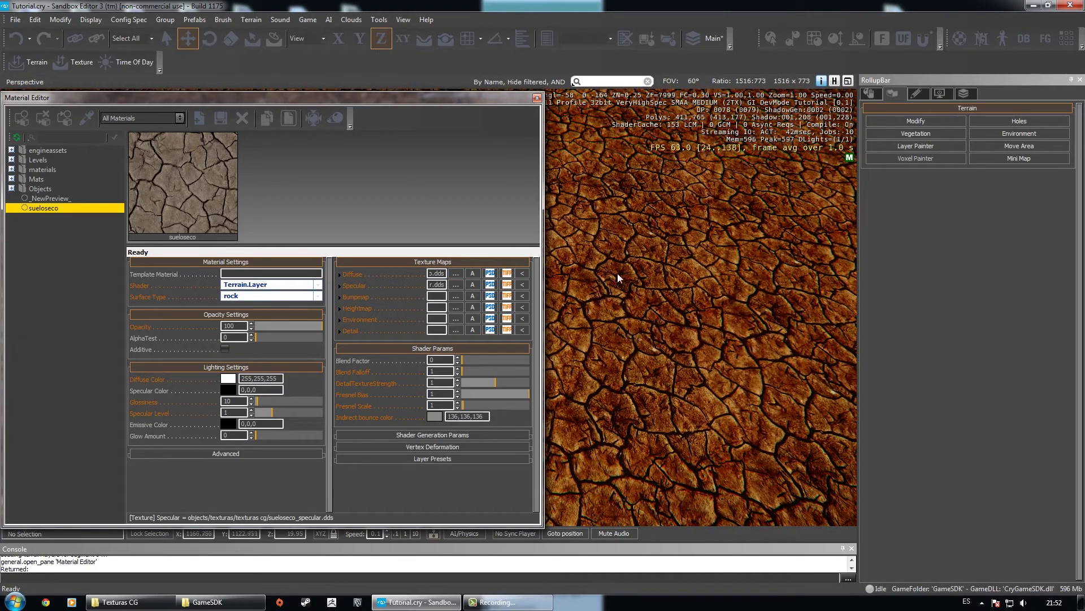
left_click(456, 296)
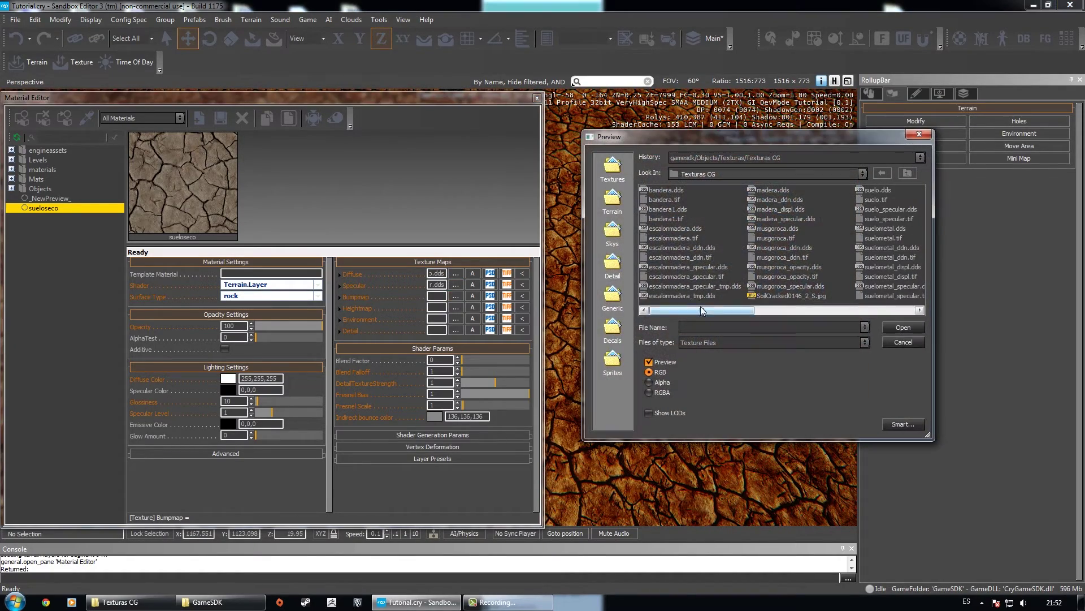
left_click(768, 310)
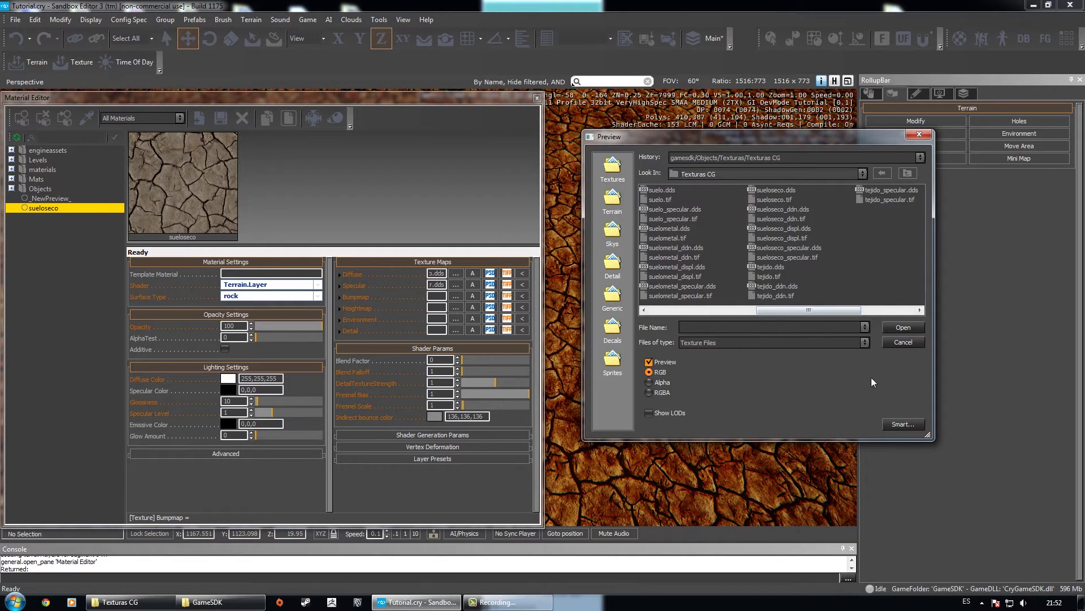
left_click(919, 134)
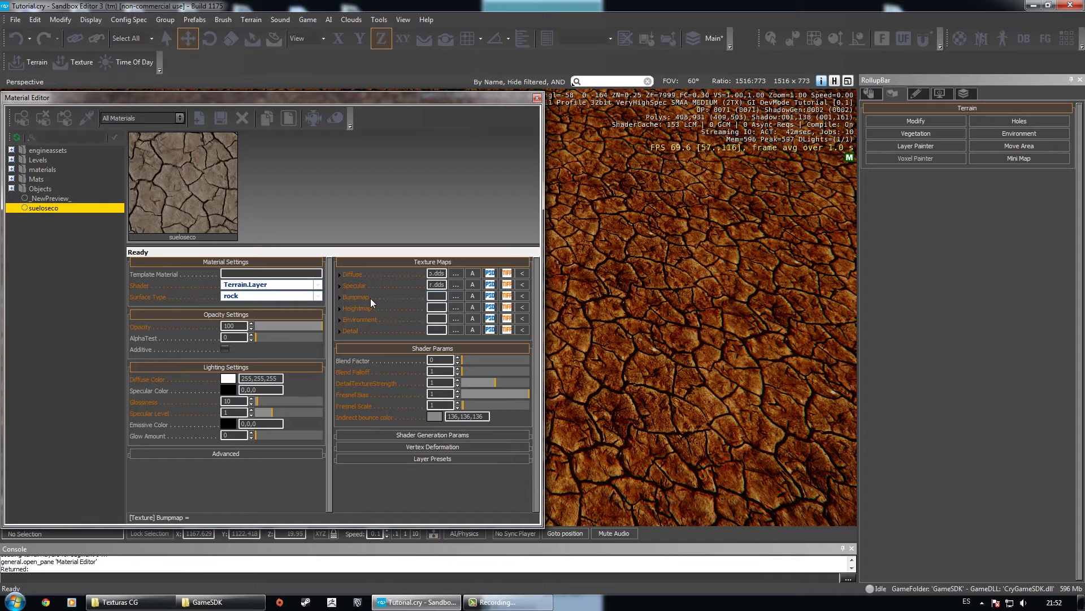
- Assign sueloseco_ddn.dds as the sueloseco material's bumpmap texture and check the effect on the terrain
left_click(459, 297)
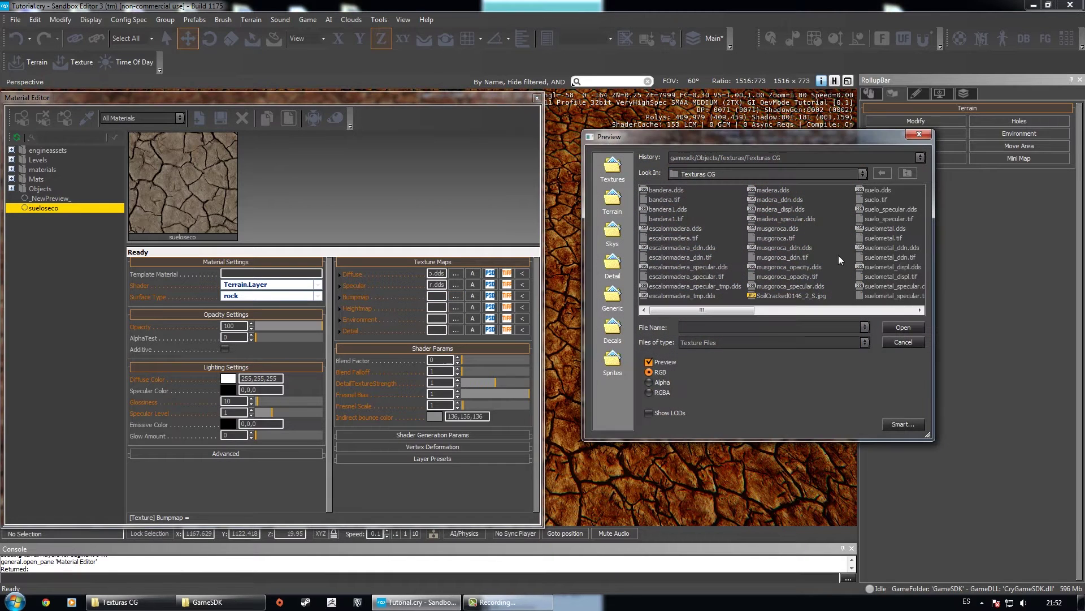
left_click_drag(721, 307, 836, 308)
left_click(795, 208)
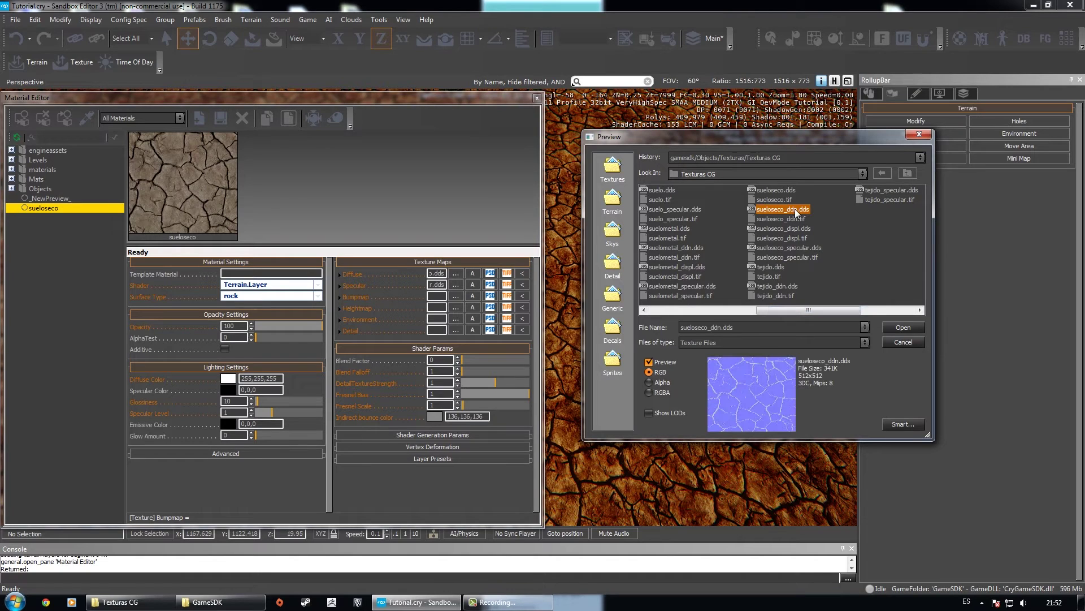
left_click(903, 327)
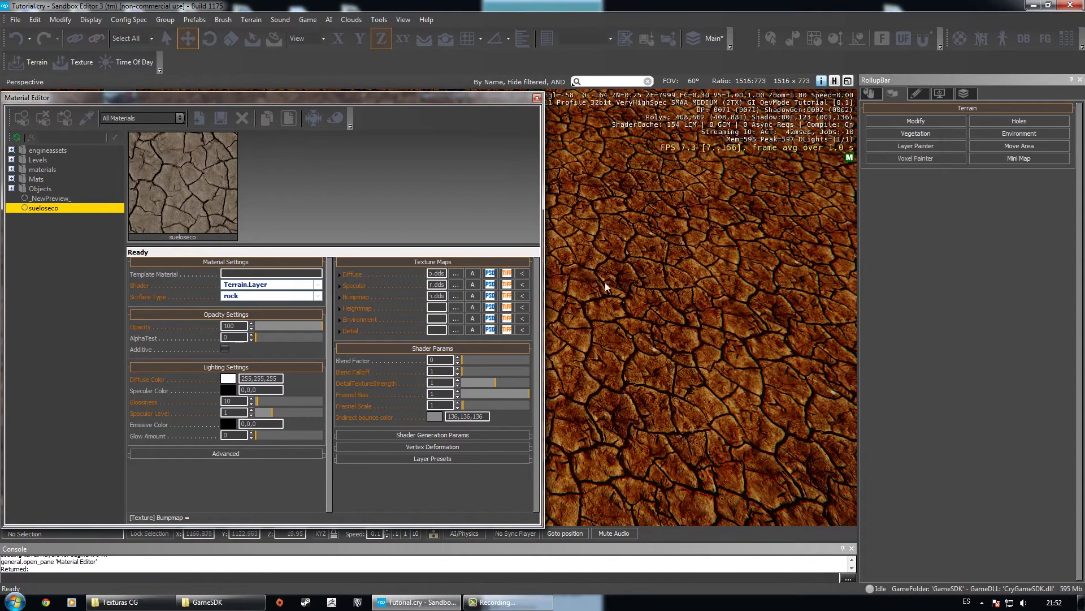
key("w")
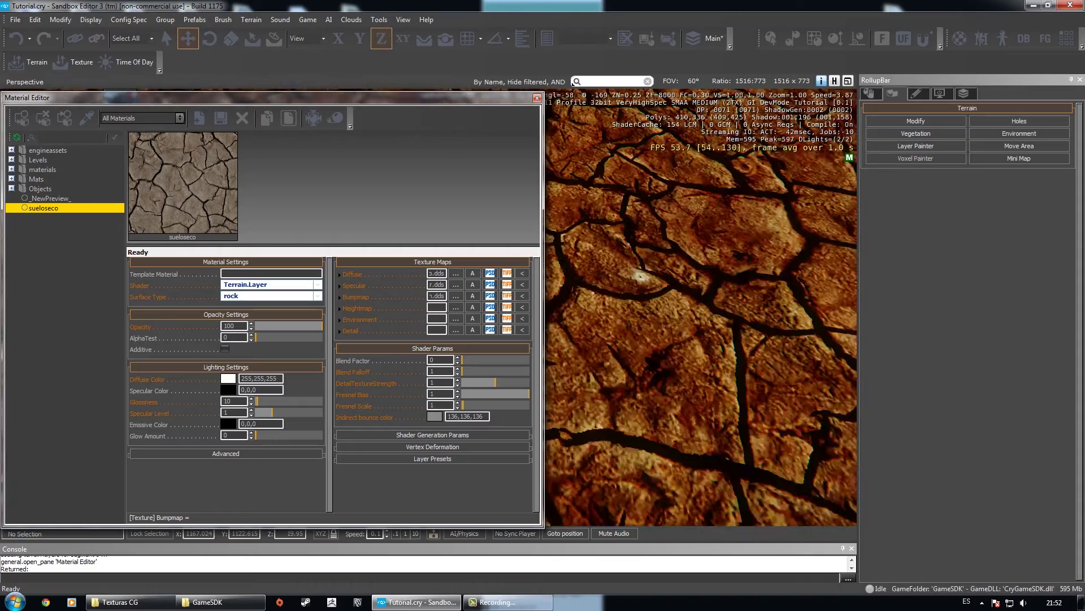
key("s")
mouse_move(270, 401)
left_mouse_down()
mouse_move(308, 399)
mouse_move(257, 401)
left_mouse_up()
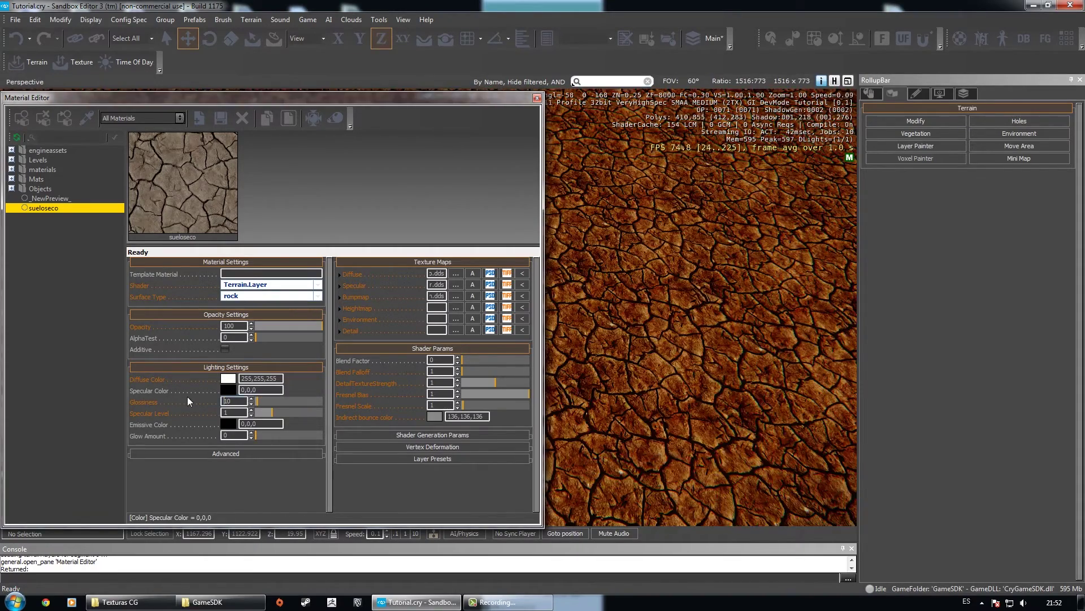
right_click_drag(701, 308, 728, 298)
key("w")
key("s")
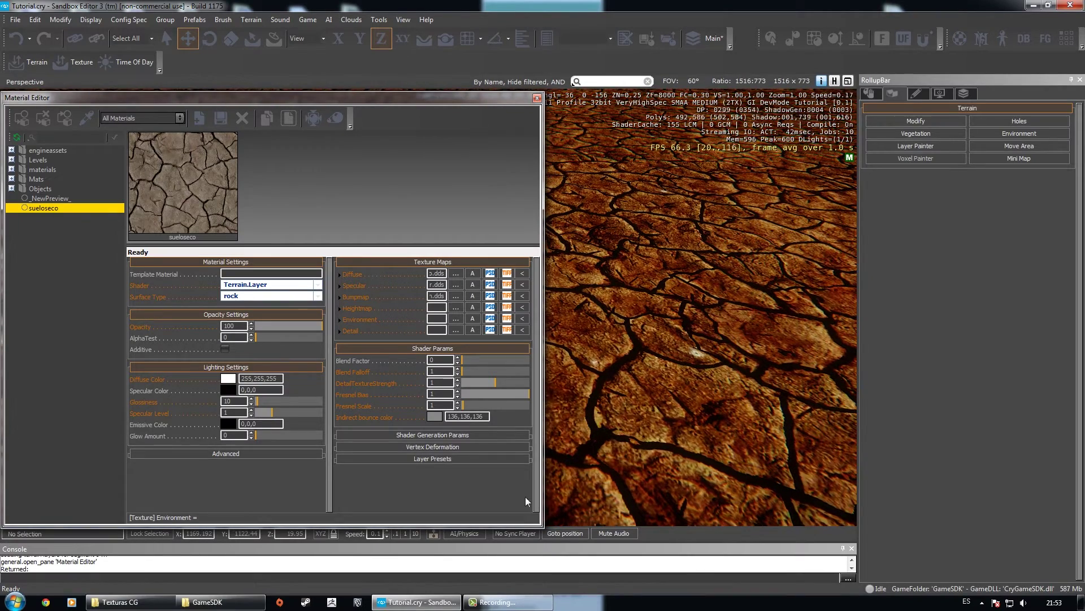
- Close the Material Editor and examine the bump-mapped cracked ground from close and low viewpoints
left_click_drag(547, 530, 569, 533)
right_click_drag(667, 301, 669, 284)
left_click(555, 98)
mouse_move(538, 136)
right_mouse_down()
mouse_move(538, 164)
mouse_move(539, 130)
mouse_move(547, 138)
right_mouse_up()
key("w")
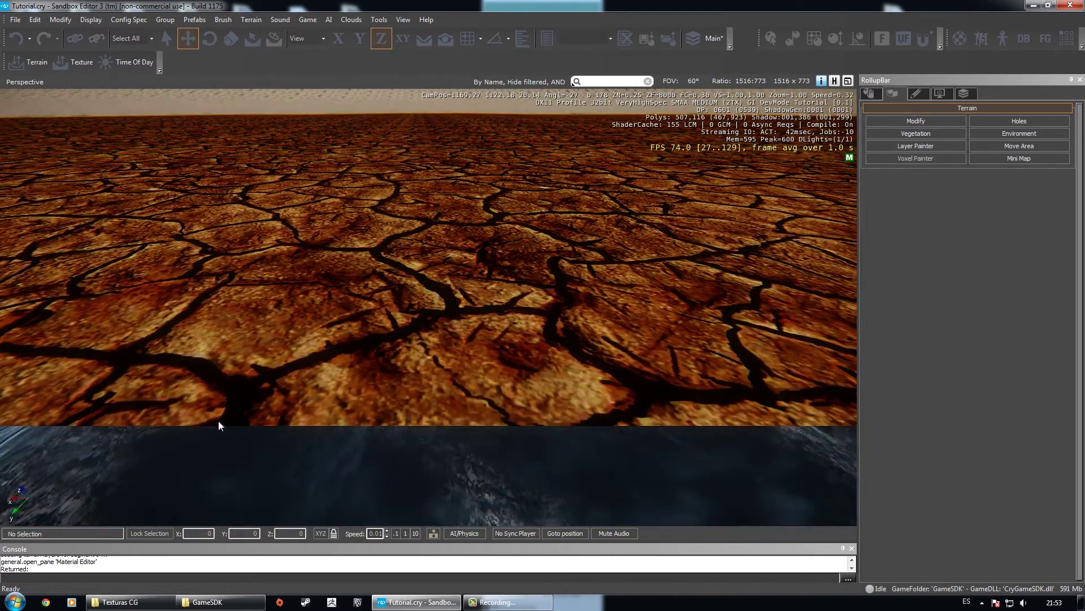
mouse_move(560, 403)
right_mouse_down()
mouse_move(582, 405)
mouse_move(576, 413)
right_mouse_up()
key("s")
right_click_drag(359, 318, 339, 334)
right_click_drag(434, 218, 495, 286)
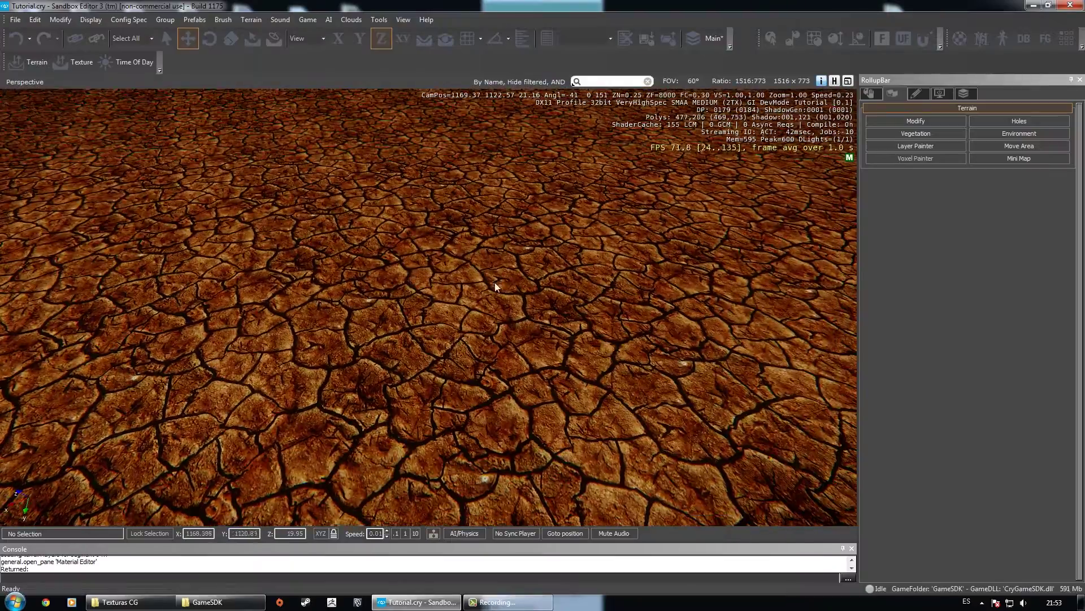
right_click_drag(419, 267, 428, 314)
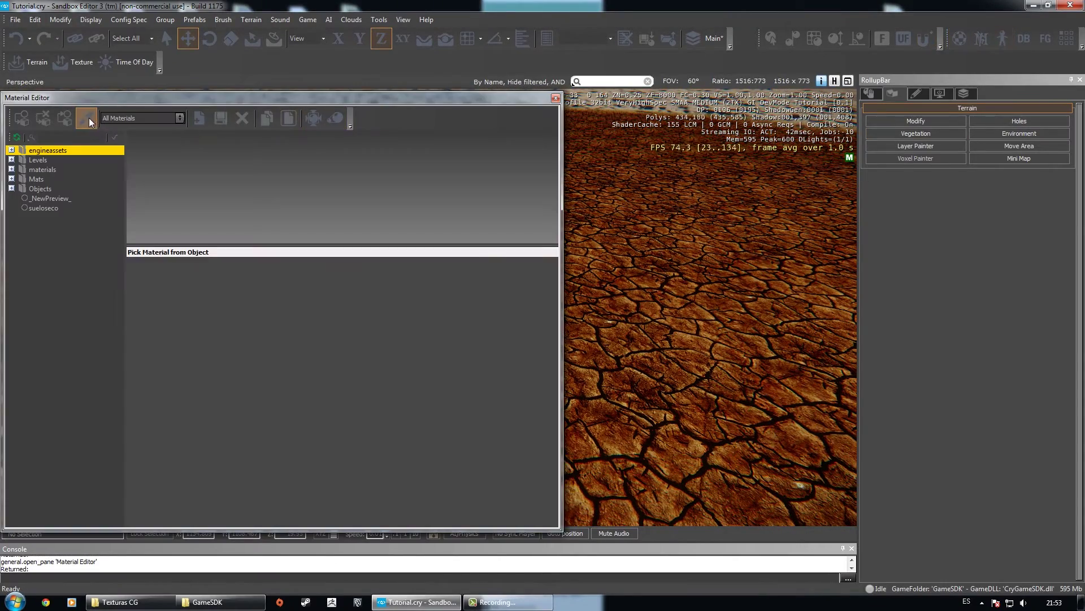
- Reopen the sueloseco material by picking it from the terrain and assign sueloseco_displ.dds as its heightmap texture
left_click(89, 118)
left_click(631, 283)
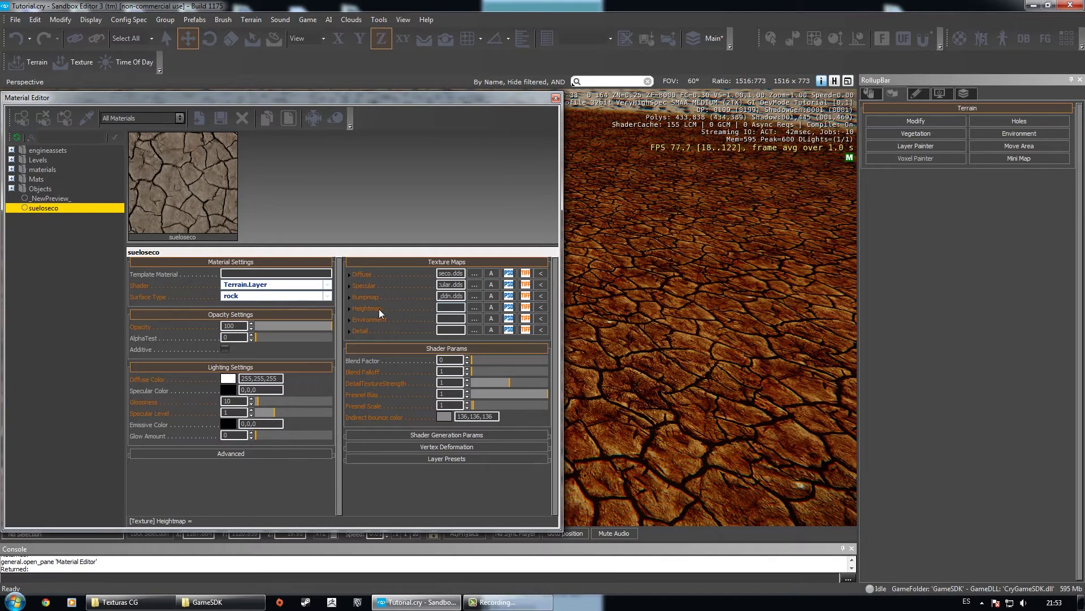
left_click(475, 308)
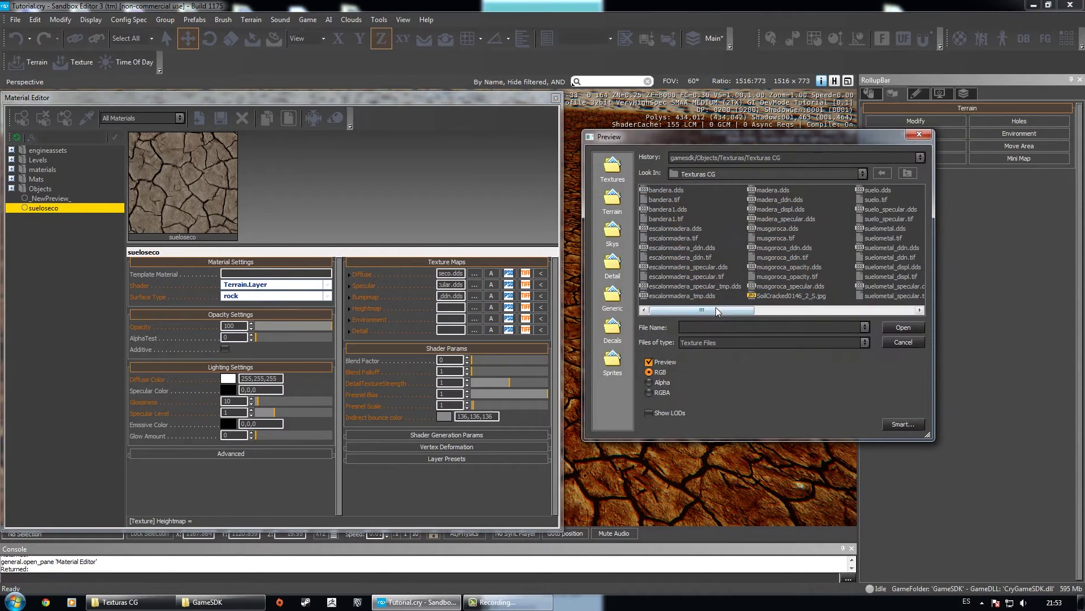
left_click_drag(718, 310, 824, 308)
left_click(793, 228)
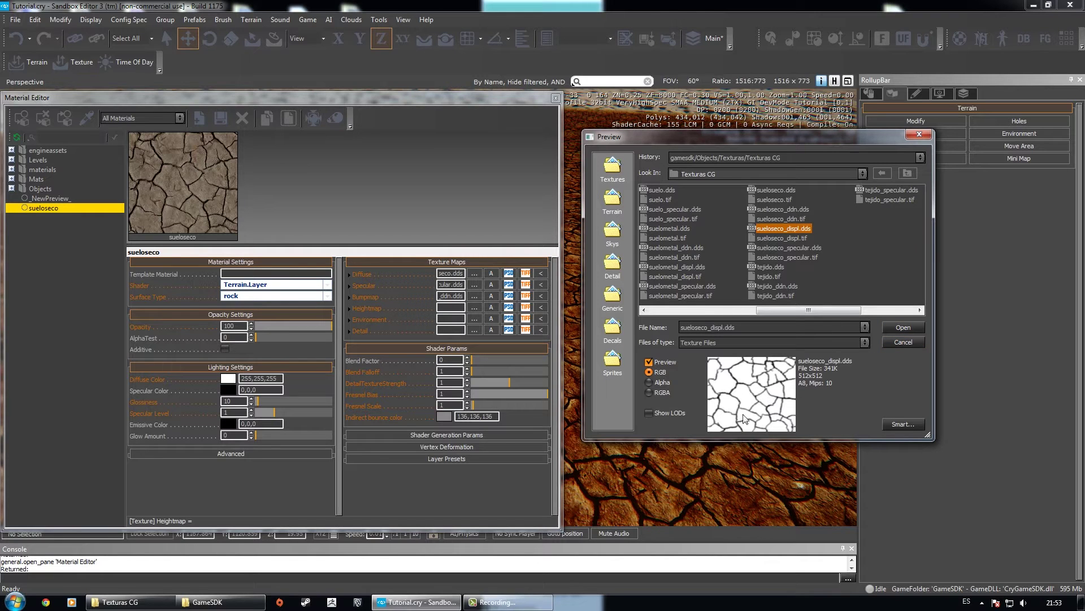
left_click(902, 328)
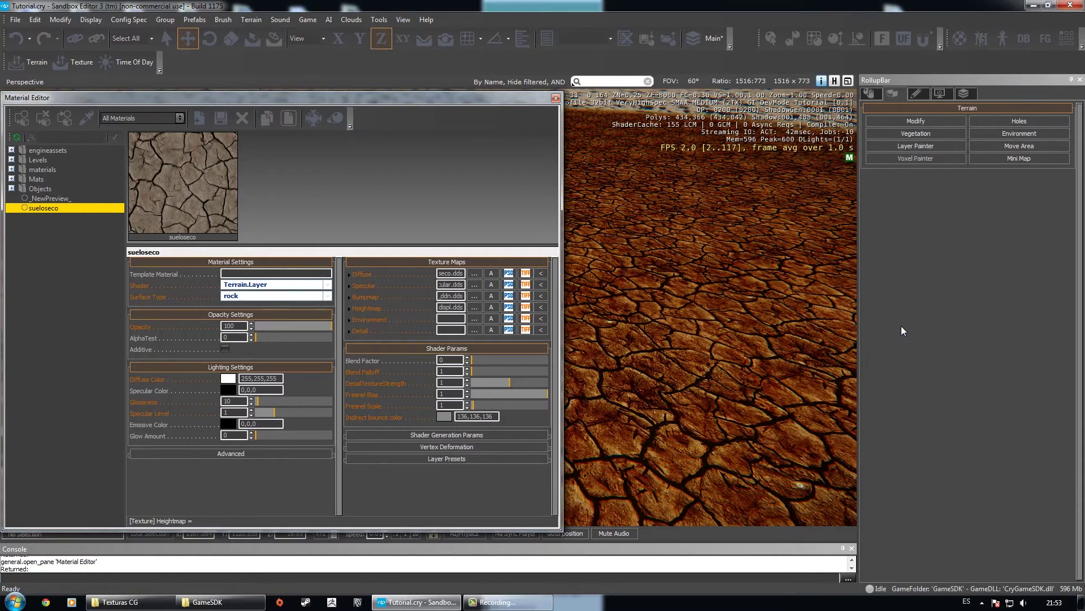
right_click_drag(646, 323, 648, 328)
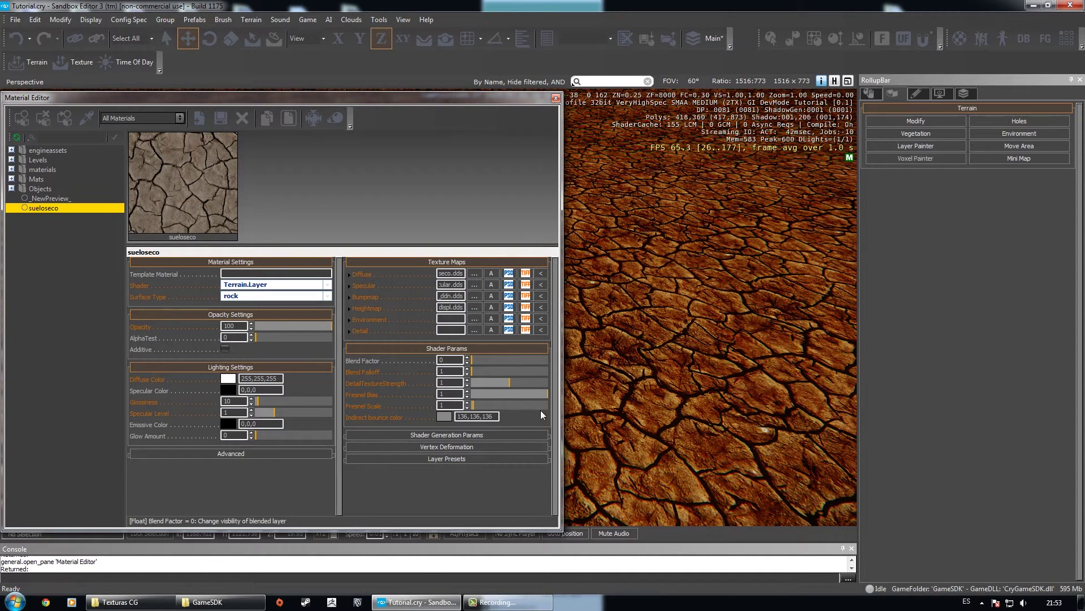
- Expand the sueloseco material's shader generation parameters and enable Parallax occlusion mapping
left_click(433, 435)
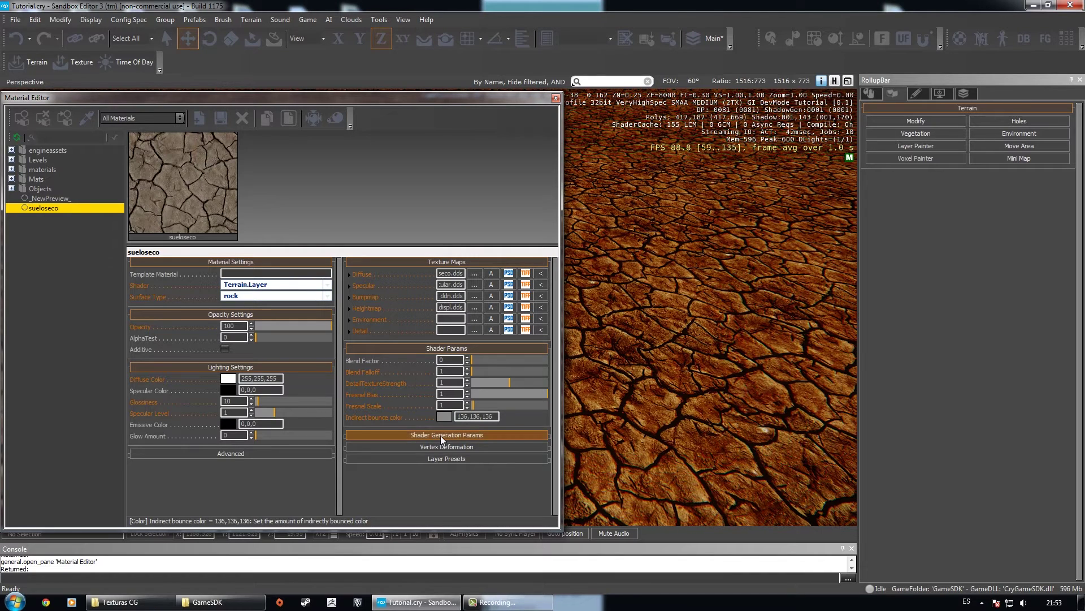
left_click(441, 436)
left_click_drag(556, 415, 547, 486)
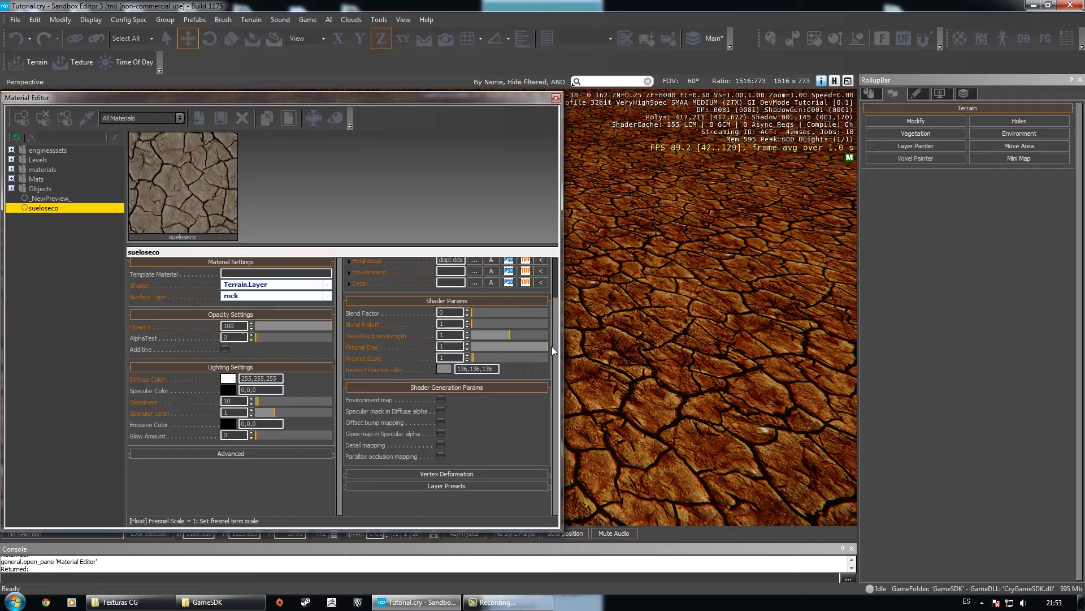
scroll(552, 346, "up", 2)
scroll(561, 319, "up", 1)
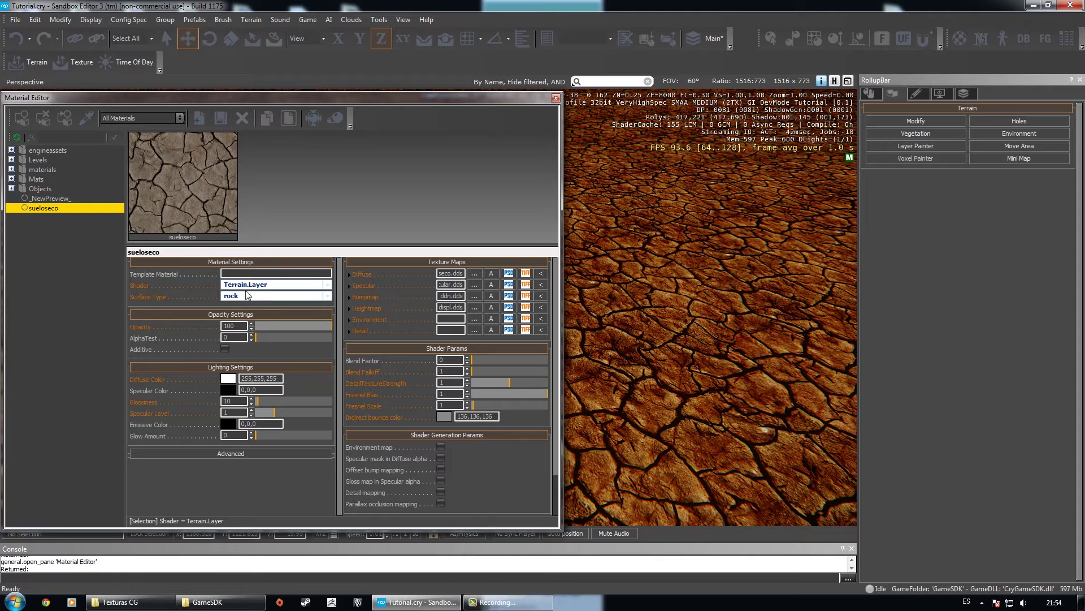
scroll(561, 305, "down", 2)
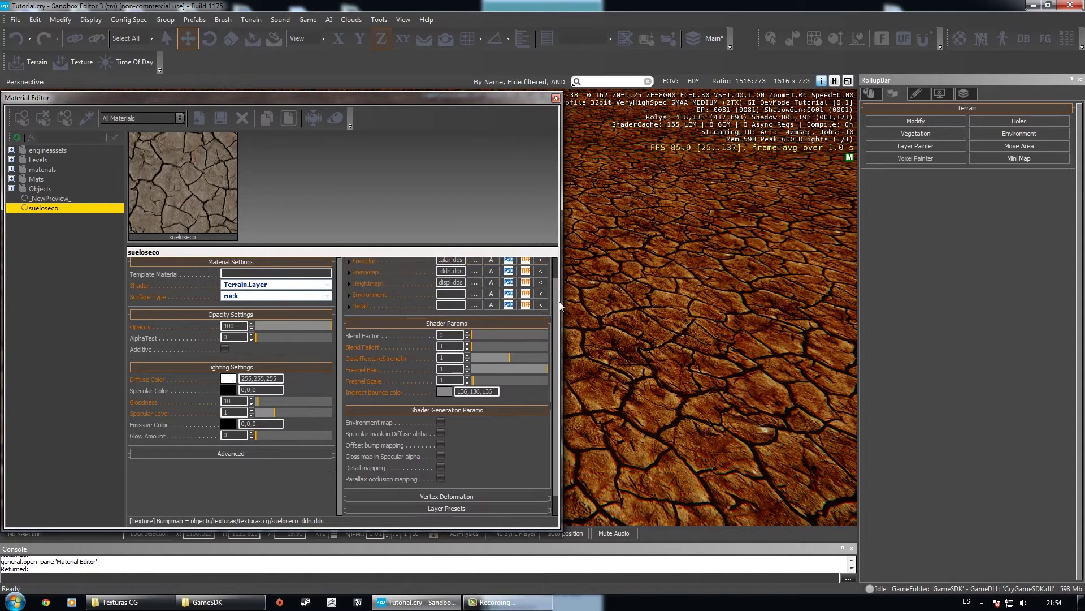
scroll(561, 316, "down", 2)
mouse_move(599, 331)
right_mouse_down()
mouse_move(612, 339)
mouse_move(604, 335)
right_mouse_up()
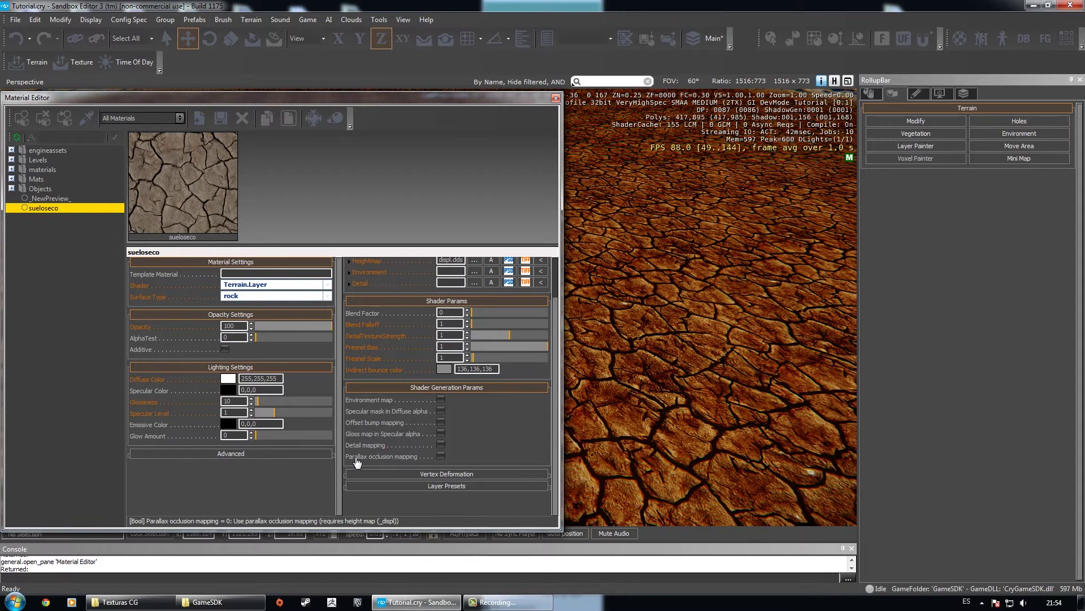
left_click(440, 455)
- Set the material's POM Displacement to 0.05 and Self shadow strength to 0, checking the relief on the terrain
right_click_drag(635, 336, 660, 393)
key("w")
key("s")
right_click_drag(640, 247, 645, 249)
key("w")
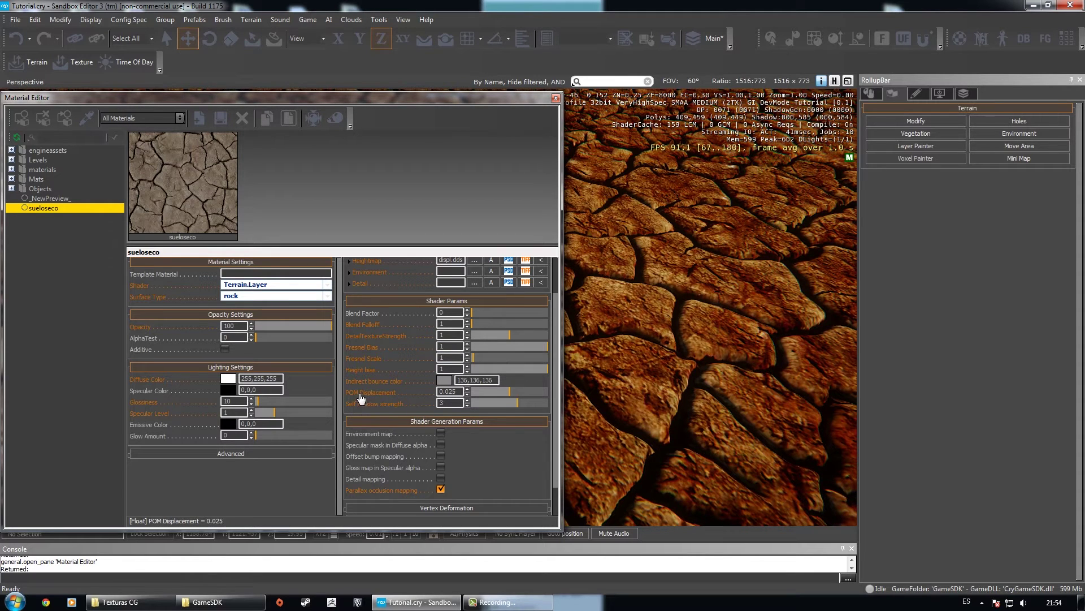
left_click_drag(483, 391, 560, 395)
left_click_drag(490, 389, 593, 374)
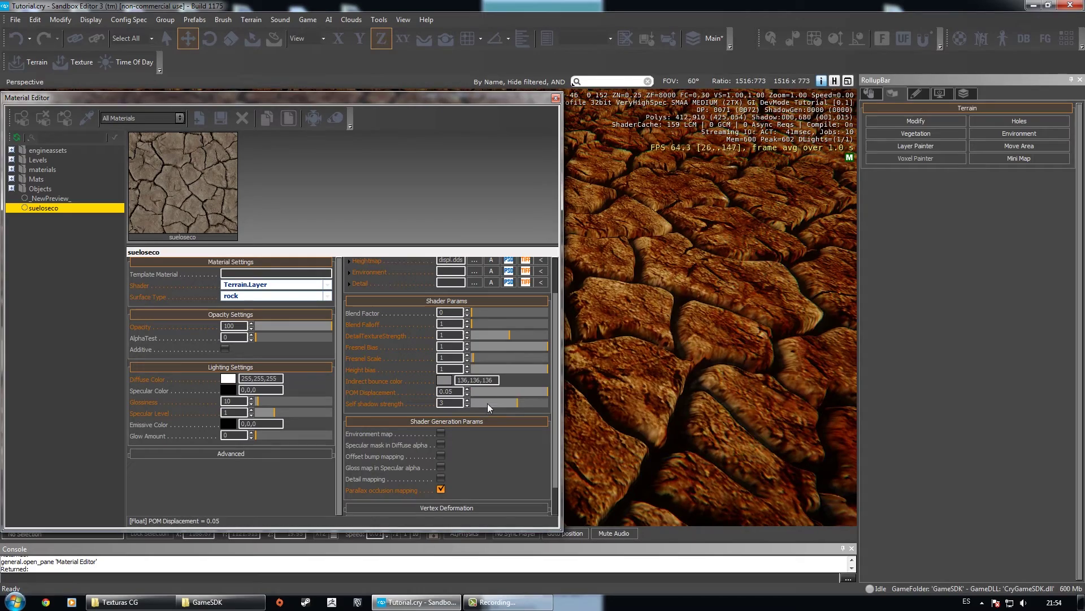
mouse_move(493, 402)
left_mouse_down()
mouse_move(503, 402)
mouse_move(448, 405)
mouse_move(552, 397)
mouse_move(433, 400)
left_mouse_up()
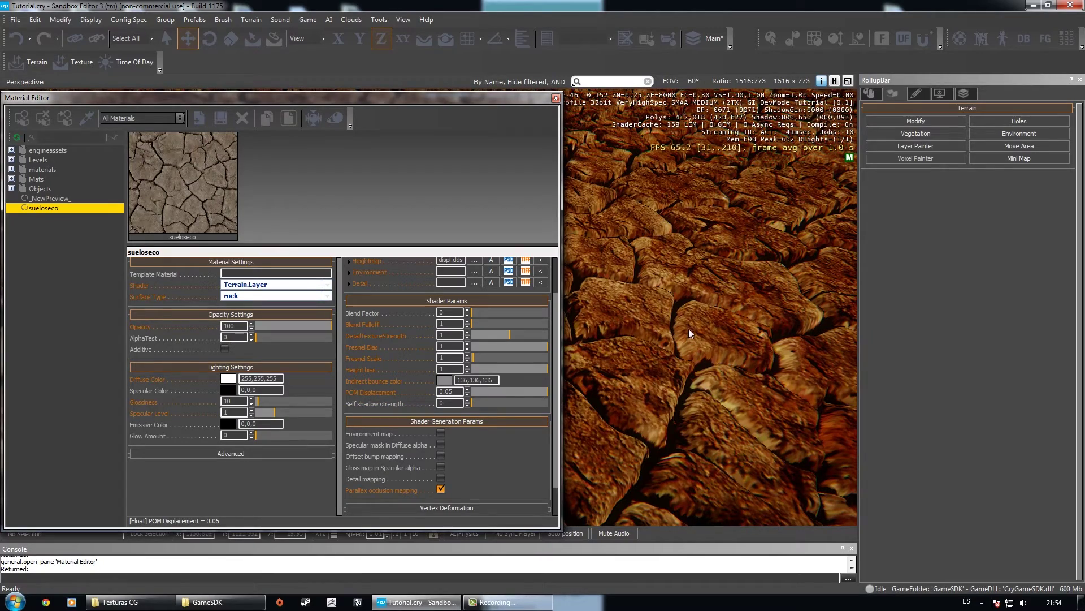
left_click(555, 98)
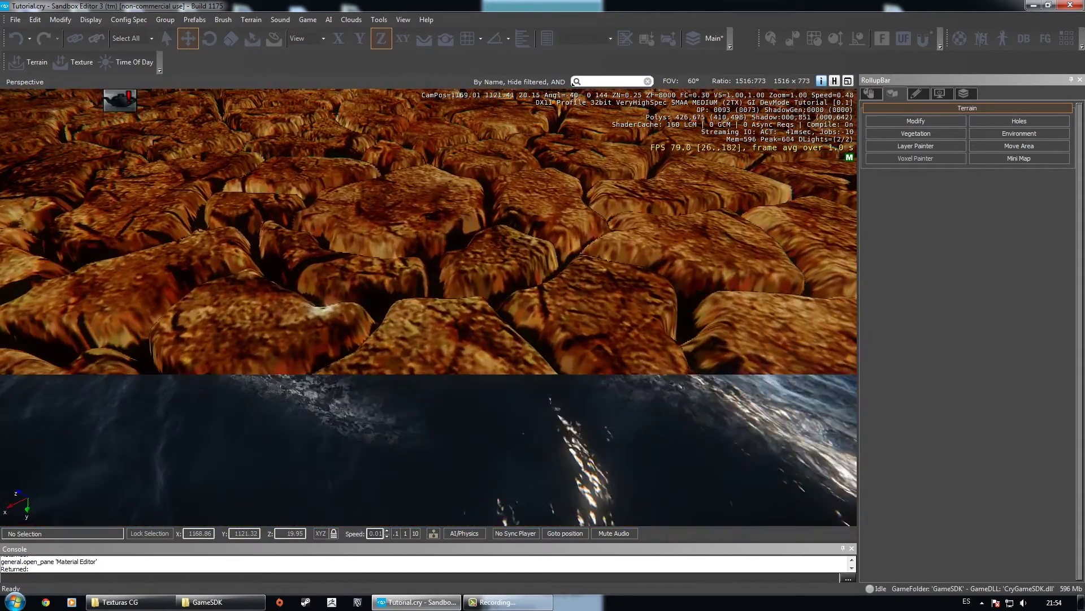
right_click_drag(132, 432, 121, 409)
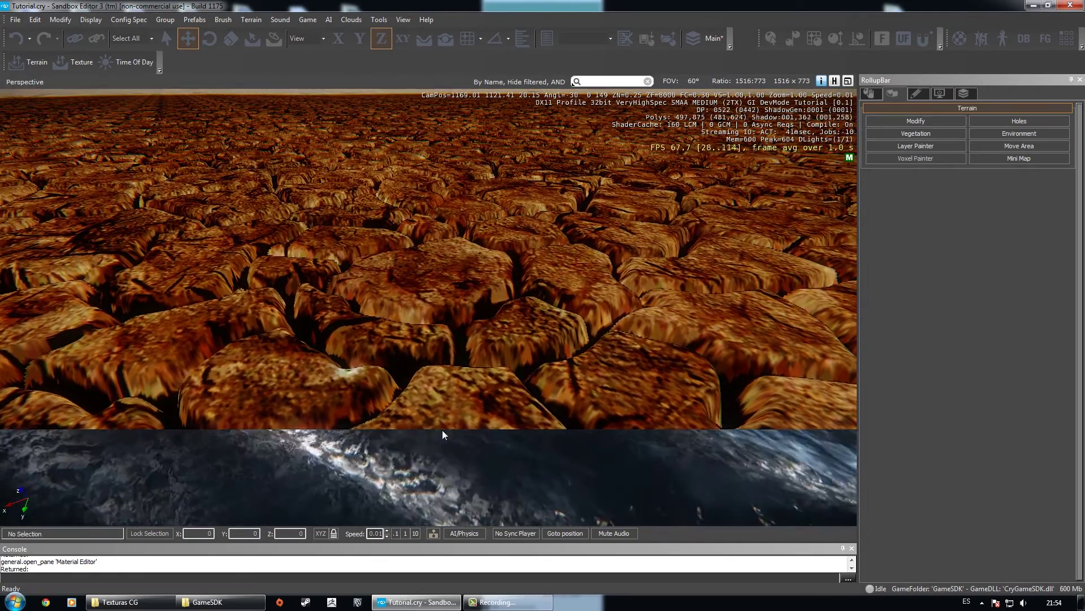
- Reopen the Material Editor and raise the sueloseco material's Self shadow strength to 5
mouse_move(459, 368)
right_mouse_down()
mouse_move(462, 404)
mouse_move(466, 362)
right_mouse_up()
key("w")
right_click_drag(384, 373, 322, 374)
key("s")
right_click_drag(373, 287, 447, 325)
key("s")
left_click(953, 42)
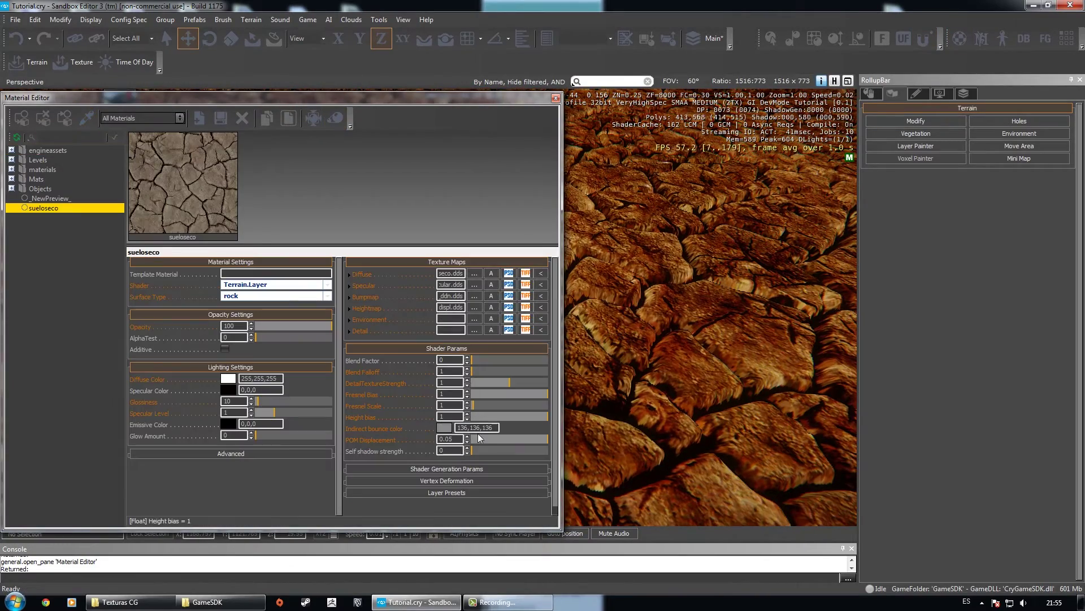
left_click_drag(483, 449, 692, 444)
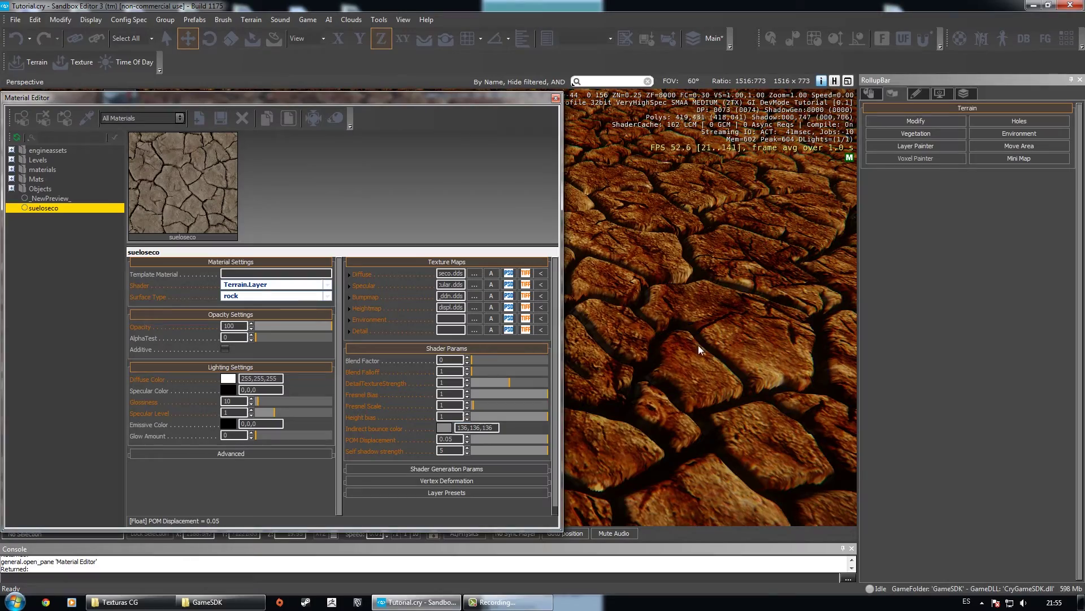
- Close the Material Editor and examine the self-shadowed parallax relief on the cracked ground from close and wider viewpoints
left_click(556, 98)
key("w")
right_click_drag(512, 297, 483, 324)
key("s")
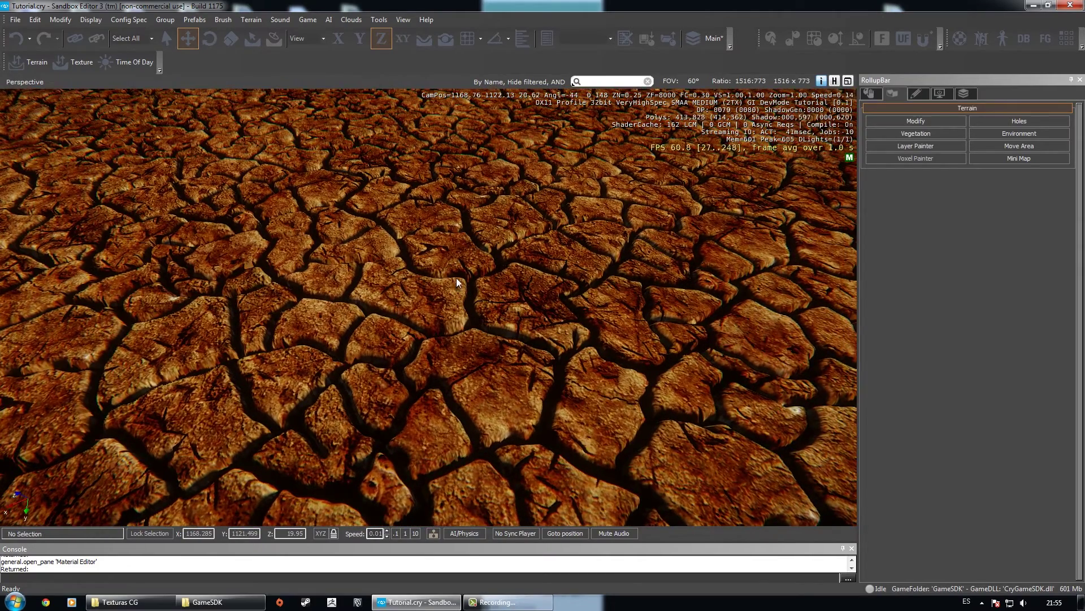
right_click_drag(456, 277, 394, 269)
right_click_drag(414, 311, 429, 322)
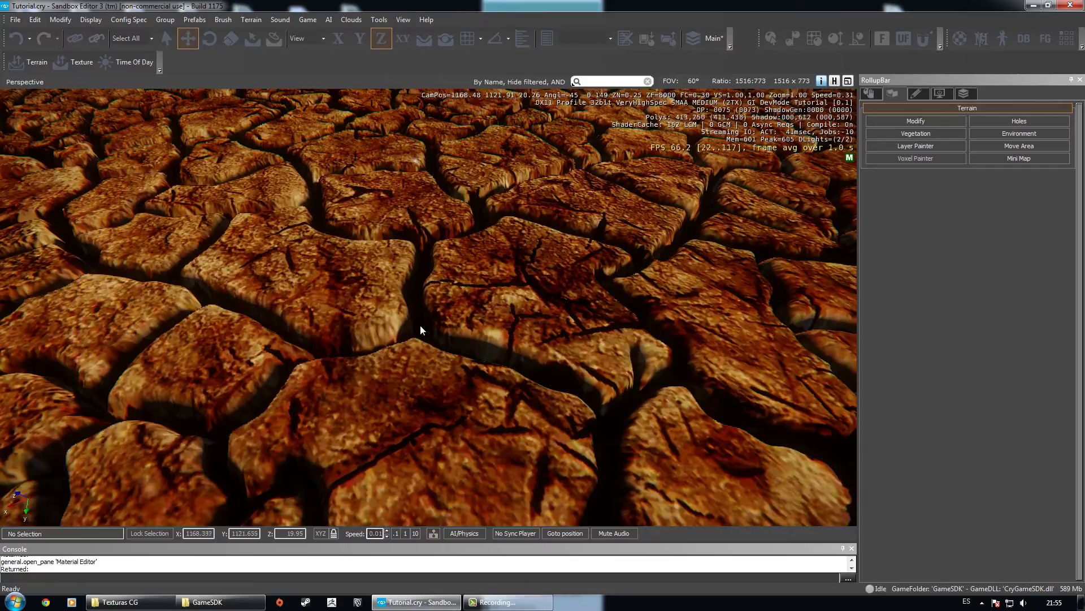
scroll(421, 325, "down", 5)
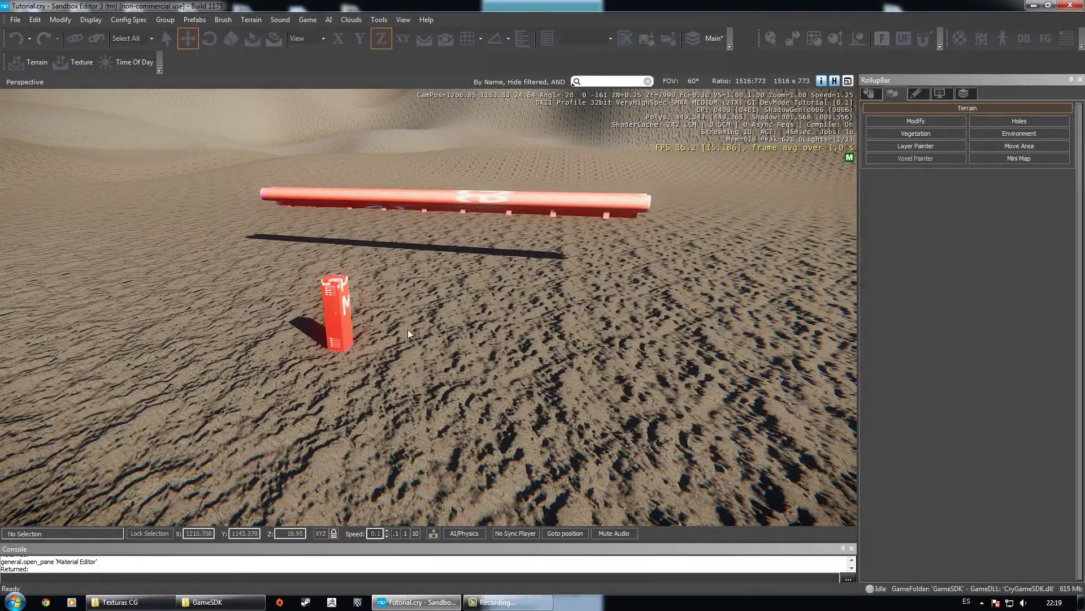
- Open the Material Editor beside the red locker and pick the material from the locker
right_click_drag(408, 329, 453, 322)
key("w")
left_click(960, 38)
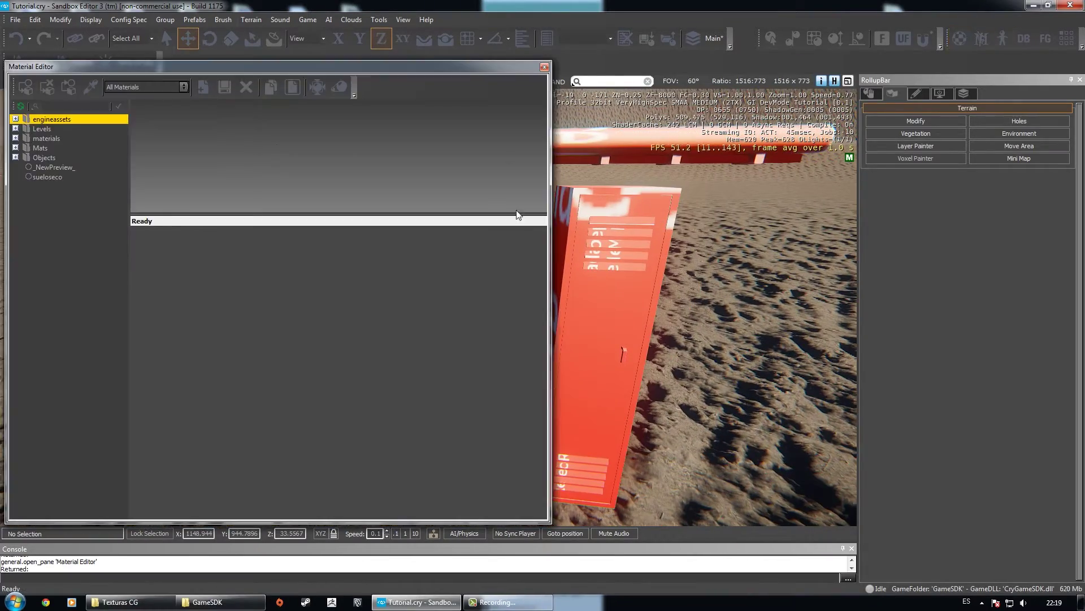
right_click_drag(629, 239, 625, 239)
left_click(98, 82)
left_click(654, 342)
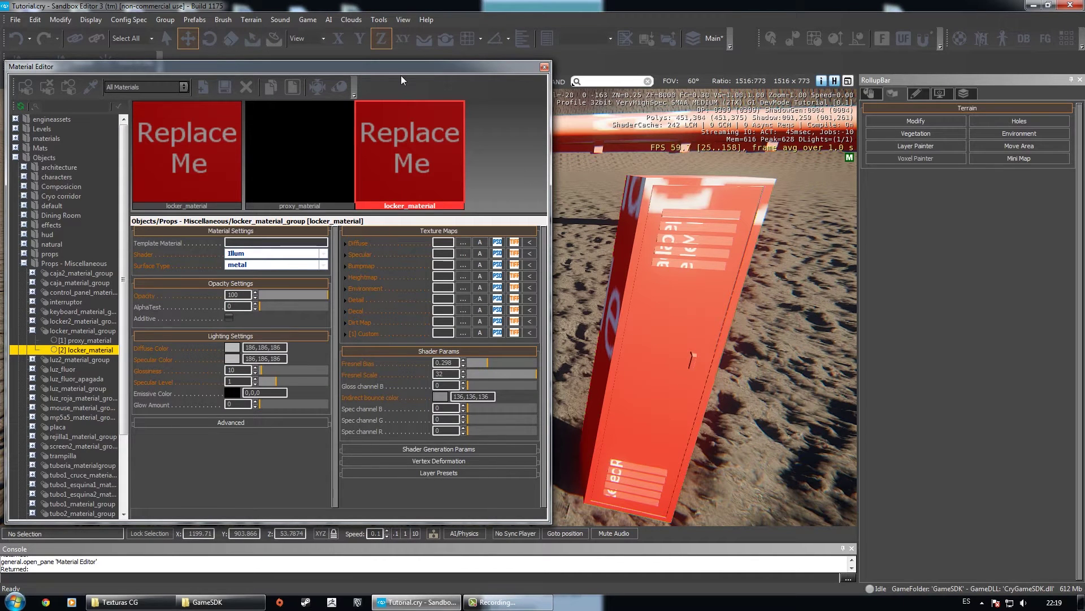
- Reopen the Material Editor and load locker_material again by picking it from the red locker
left_click(545, 67)
left_click(959, 39)
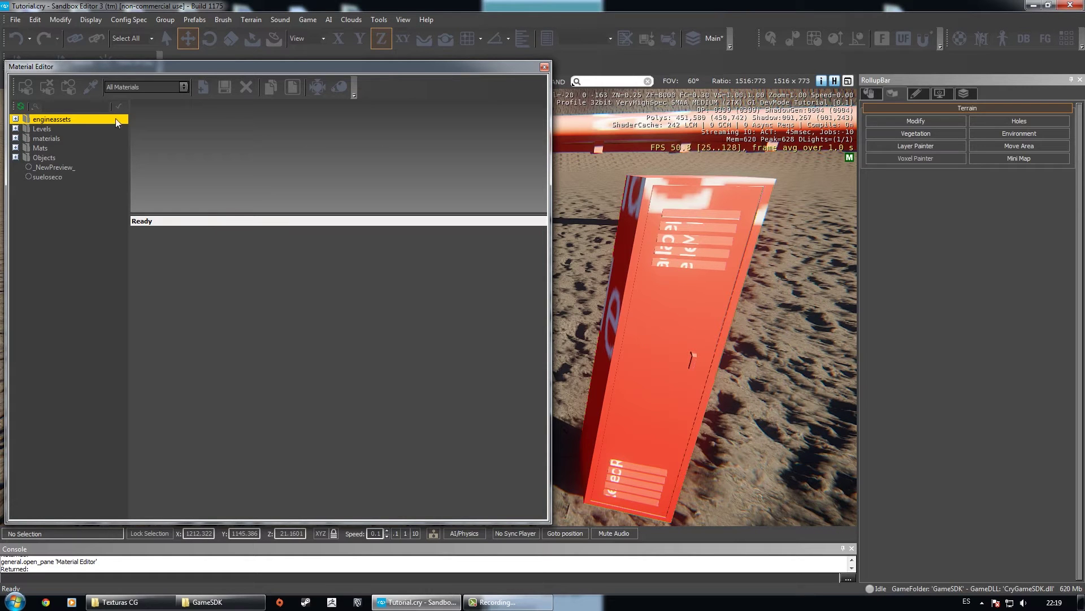
left_click(93, 87)
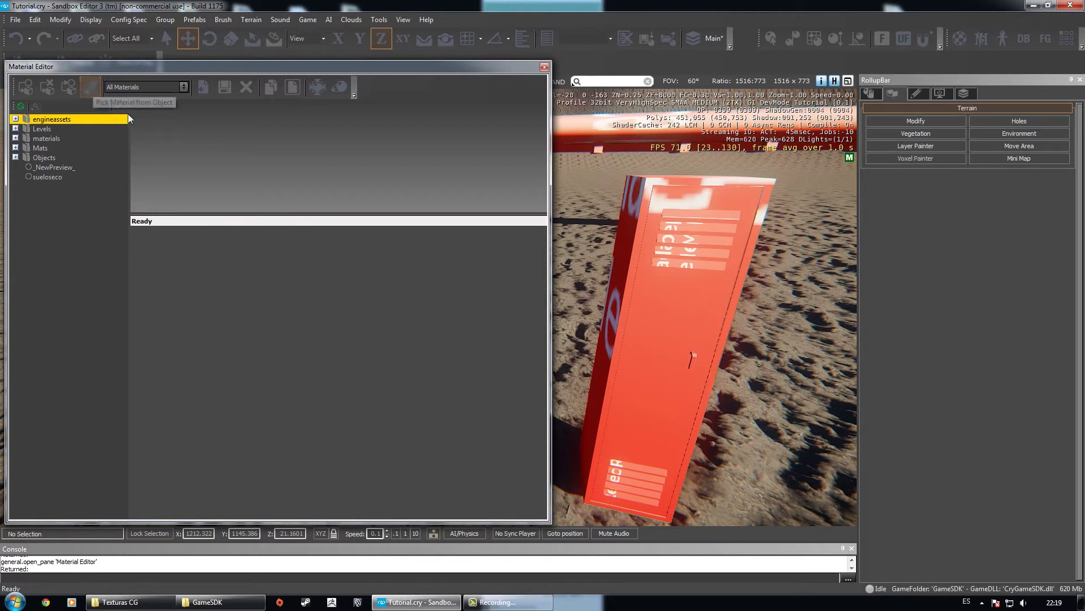
left_click(34, 138)
left_click(15, 138)
left_click(16, 138)
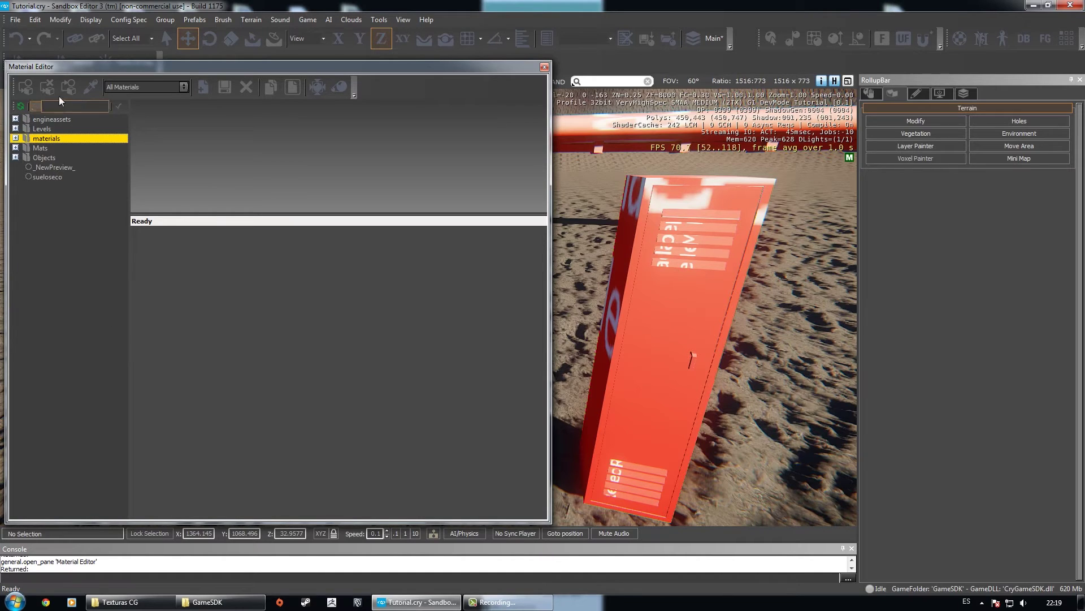
left_click(93, 85)
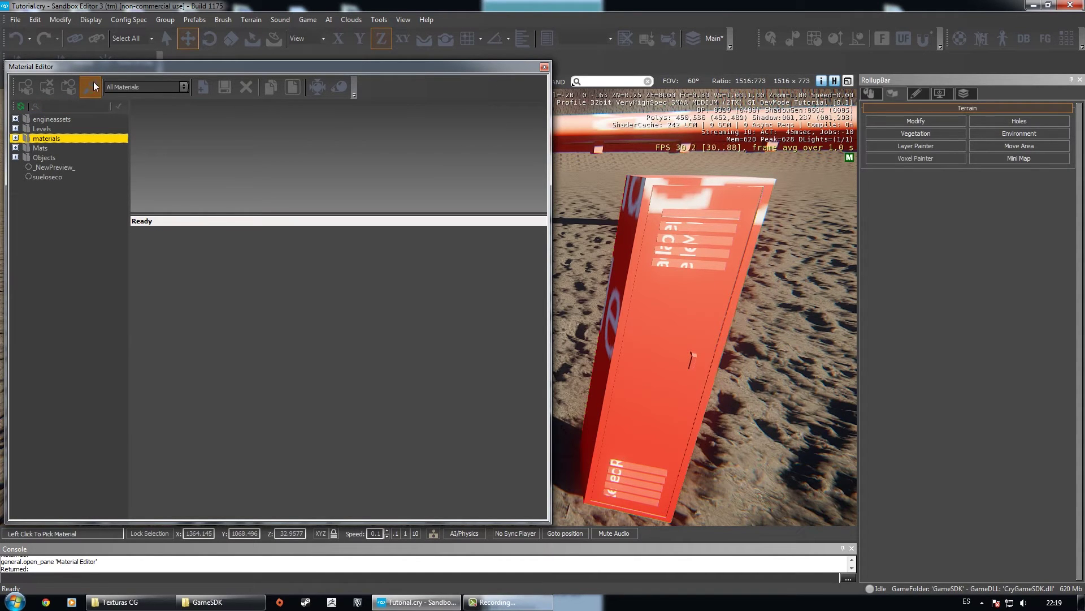
left_click(664, 298)
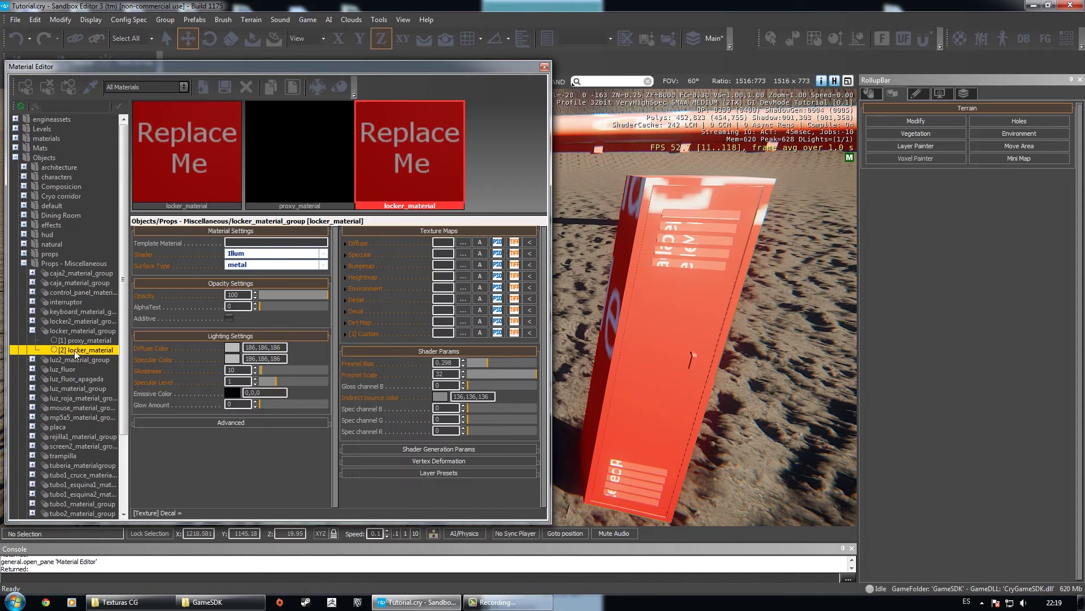
- Inspect the settings of the locker group's proxy_material and close the Material Editor
left_click(328, 174)
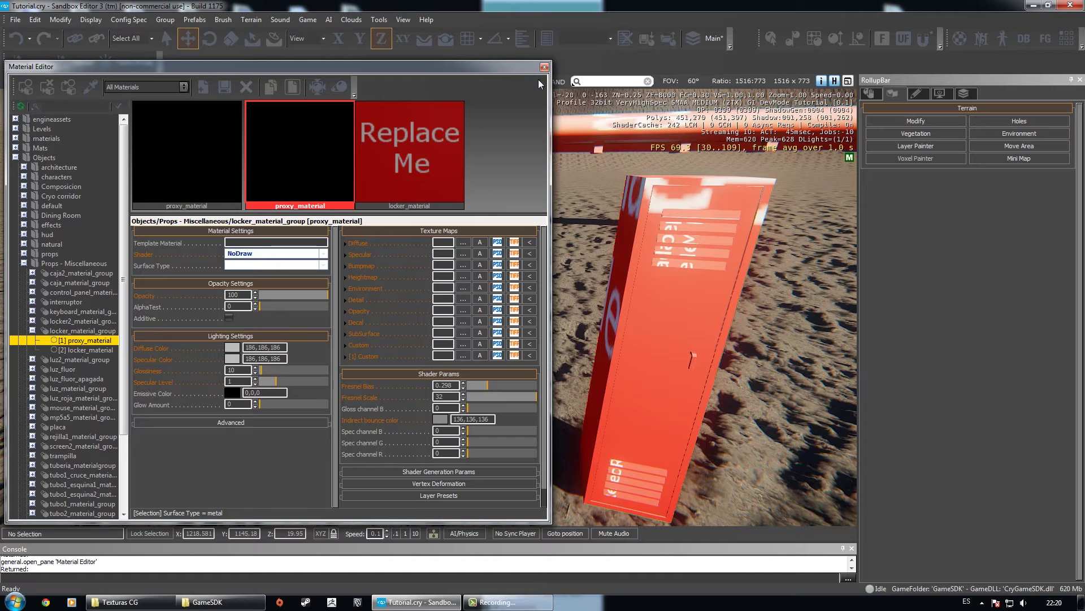
mouse_move(669, 204)
right_mouse_down()
mouse_move(656, 201)
mouse_move(669, 204)
right_mouse_up()
key("s")
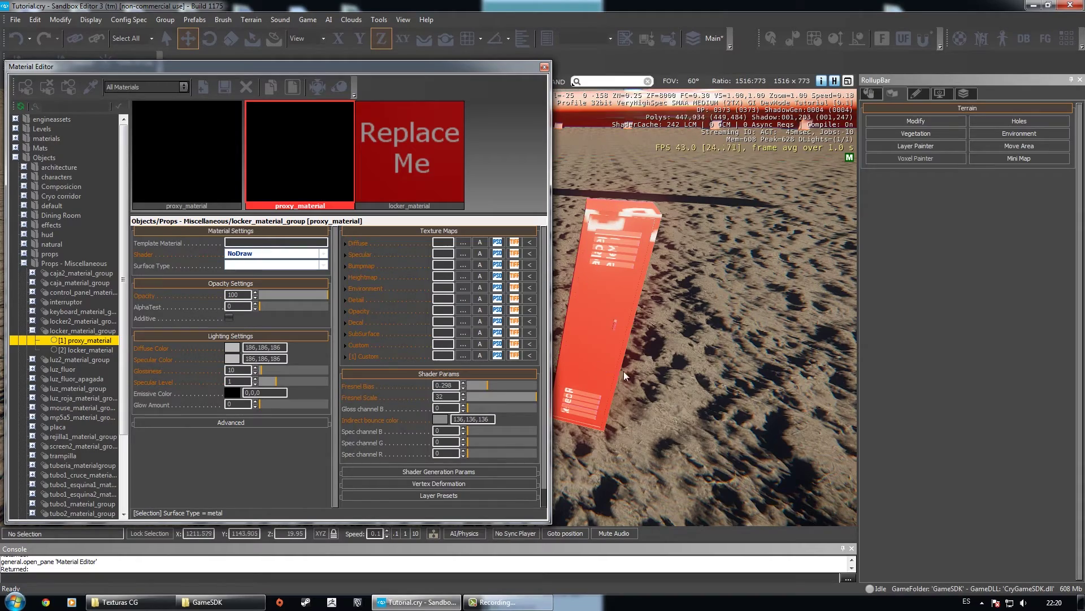
left_click(543, 68)
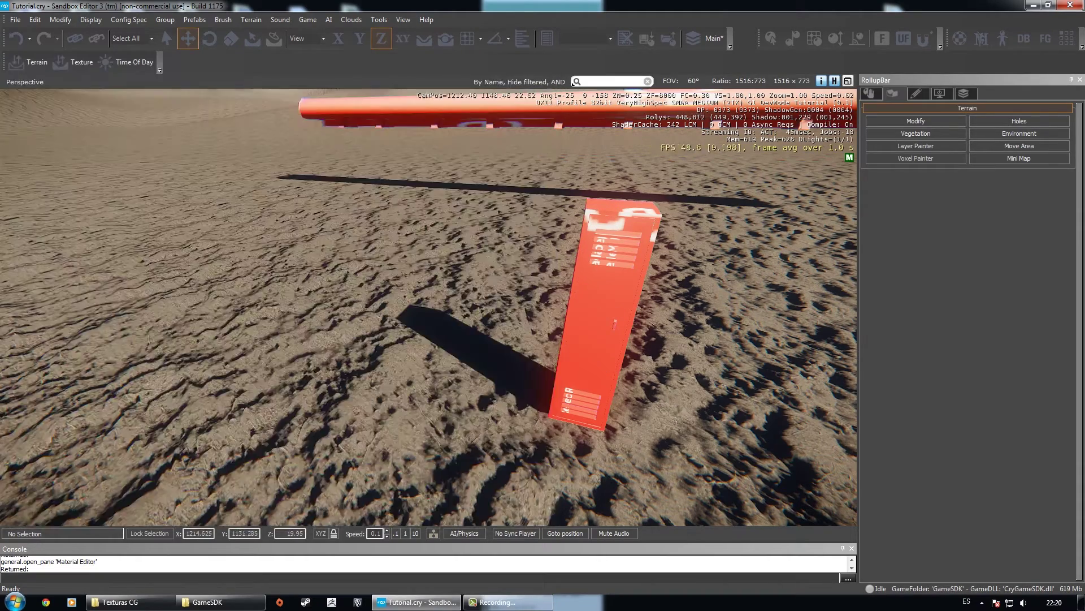
- Test the locker's collision by walking up to it in game mode, and return to editing
key("ctrl+g")
key("w")
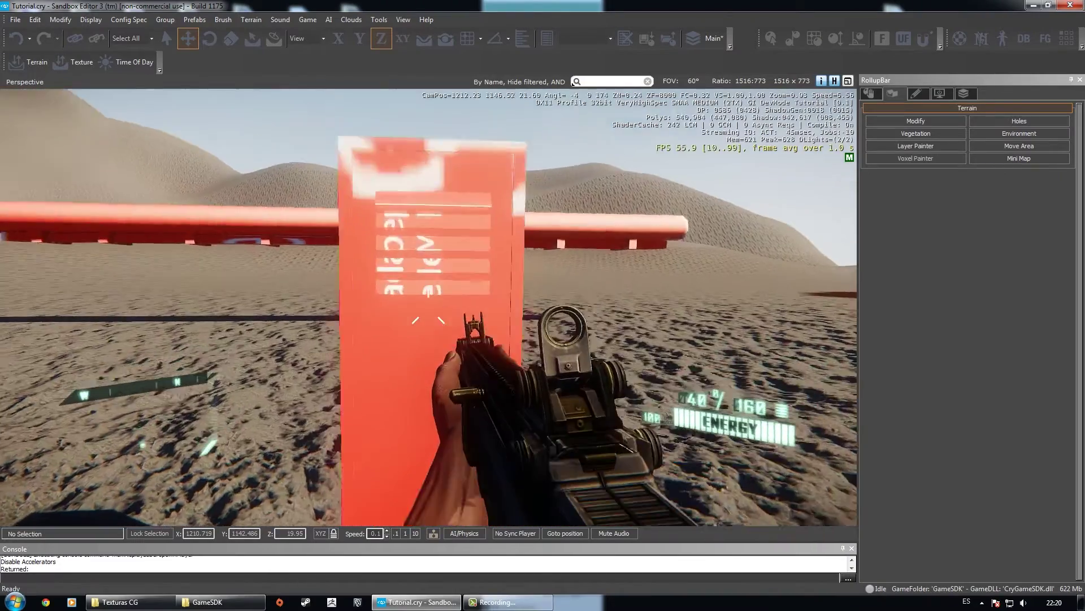
key("s")
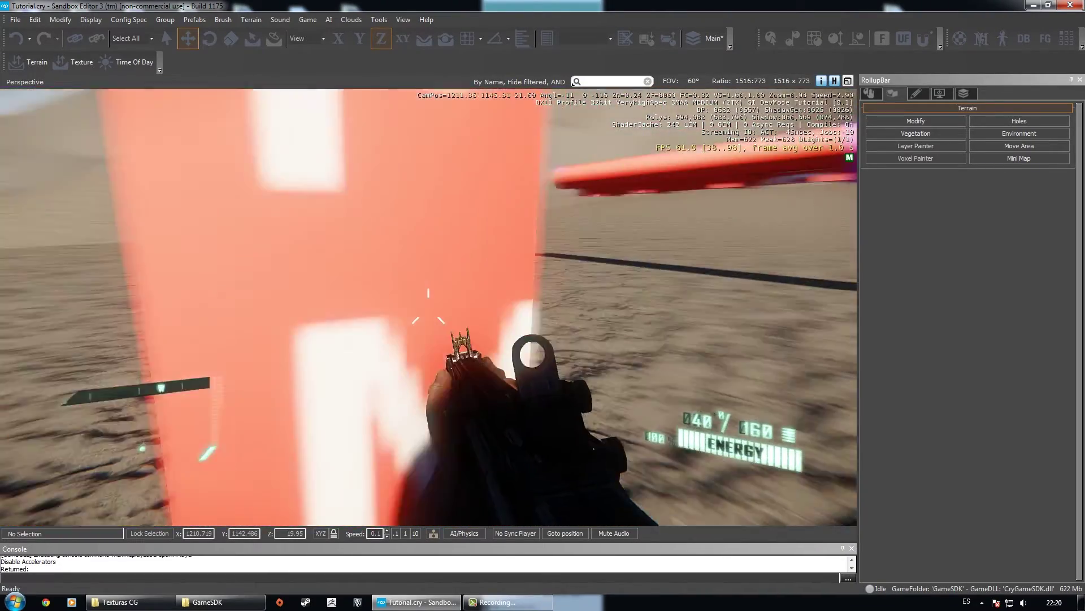
key("Escape")
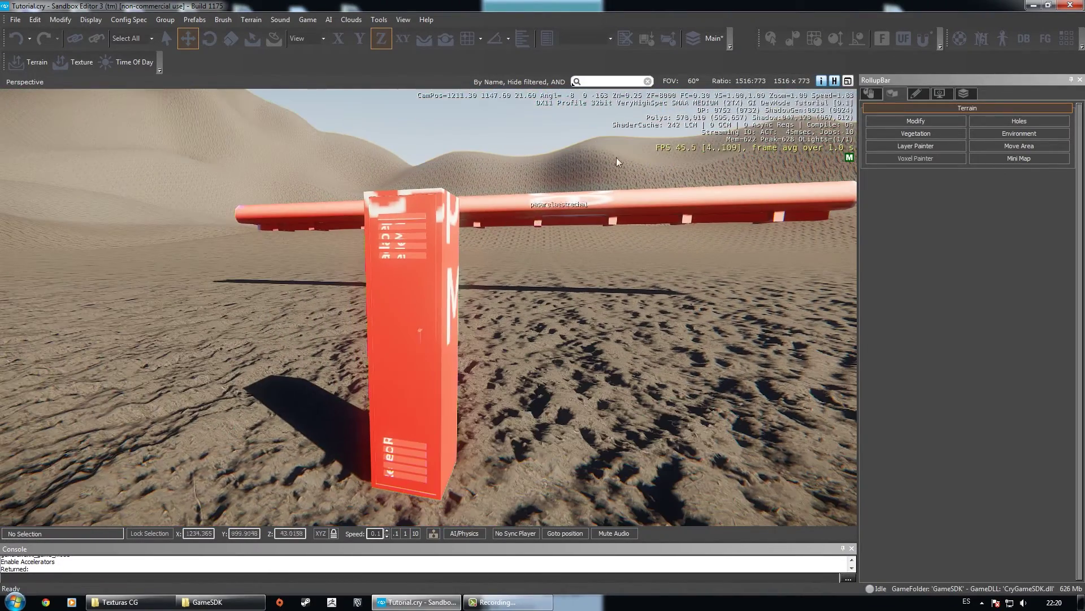
- Reopen the Material Editor, pick the locker's material and select its proxy_material sub-material
left_click(959, 38)
left_click(90, 87)
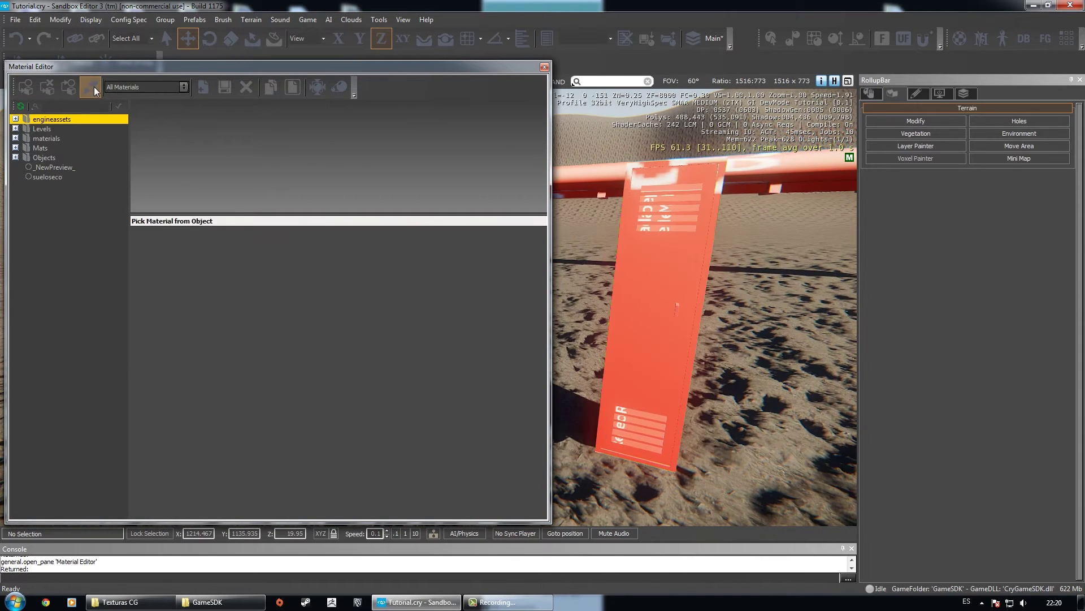
left_click(656, 294)
left_click(325, 170)
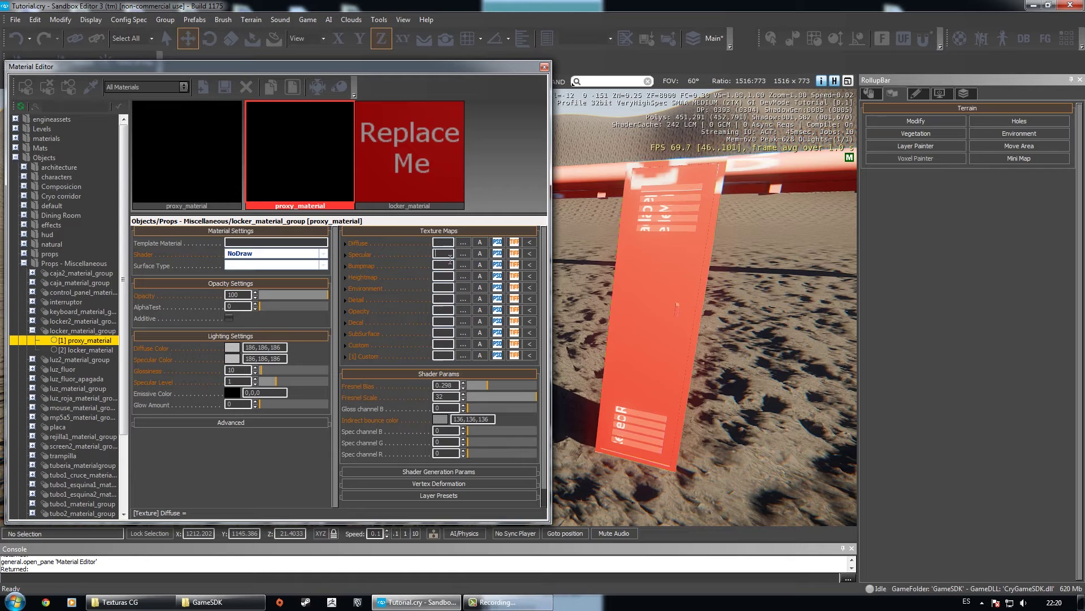
- Widen the Material Editor and set proxy_material's shader to NoDraw
left_click_drag(550, 522, 742, 505)
left_click(569, 243)
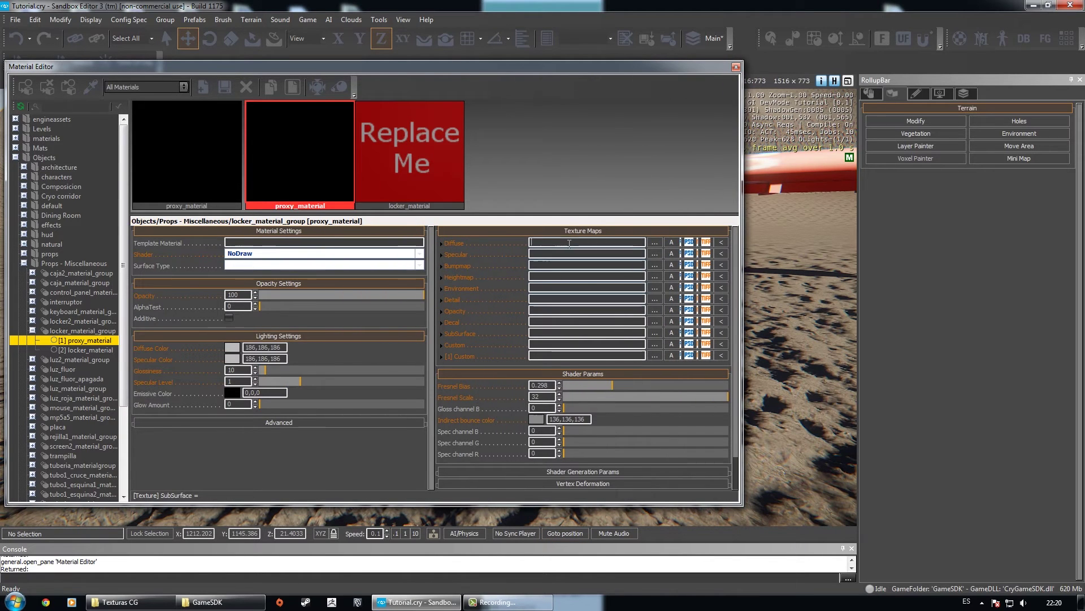
left_click(241, 256)
left_click(248, 402)
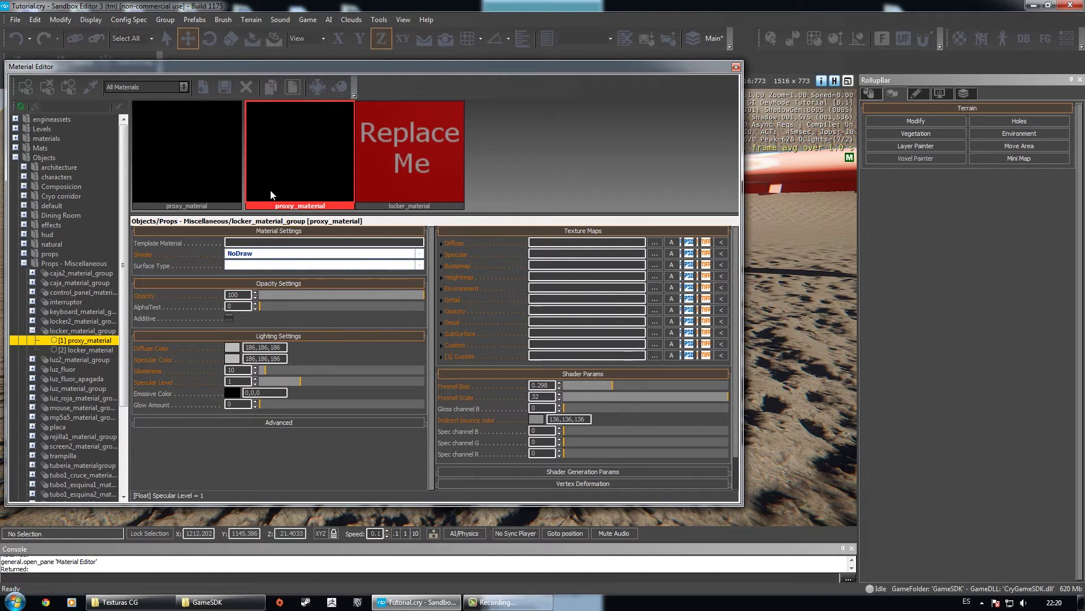
left_click(249, 254)
left_click(180, 256)
left_click(237, 254)
left_click(230, 257)
left_click(252, 256)
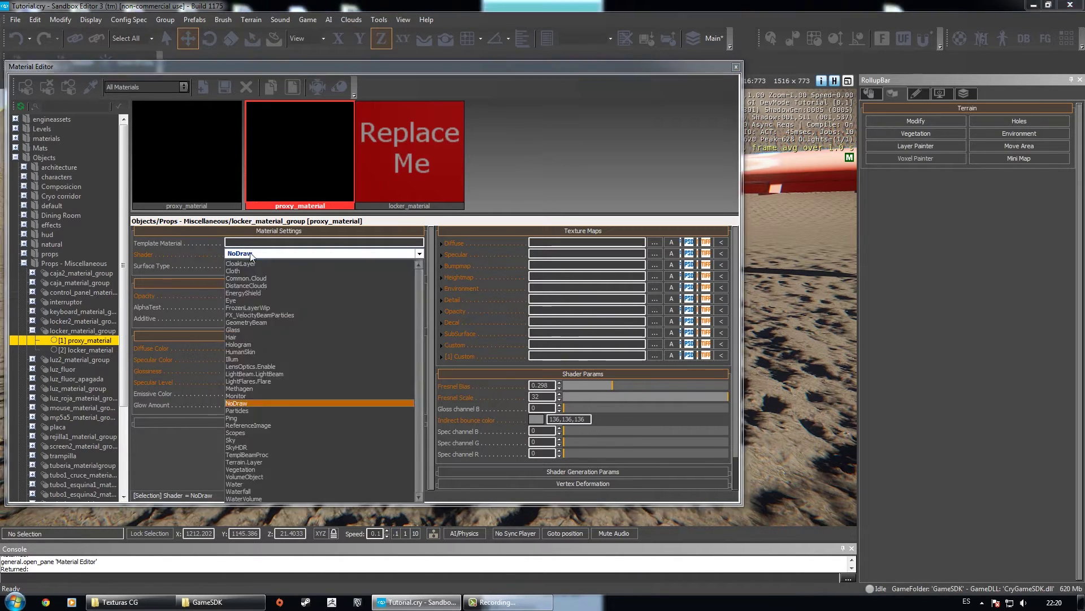
left_click(247, 405)
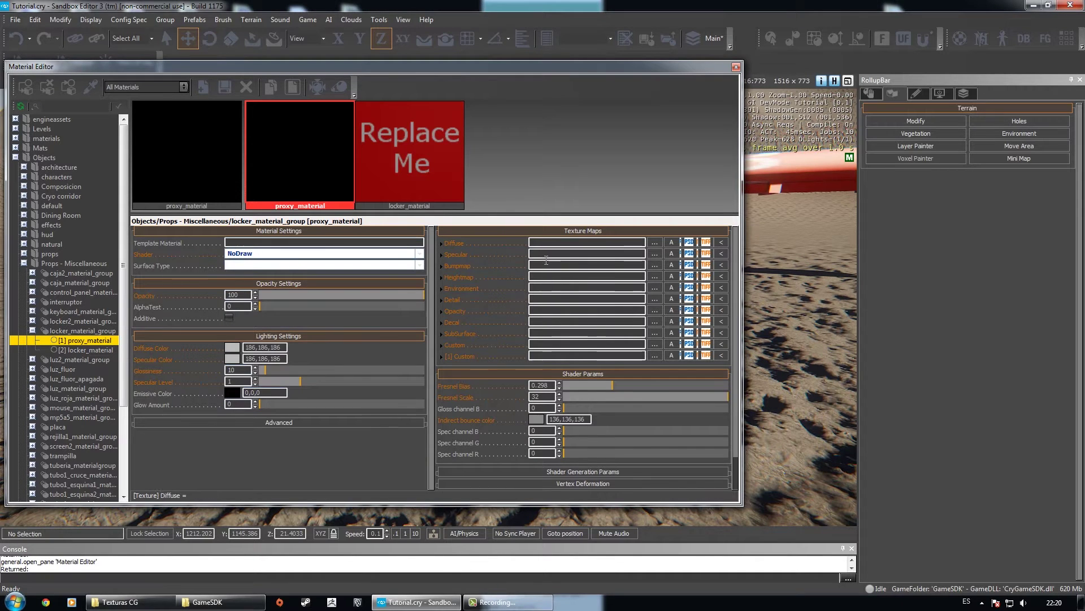
- Select the locker_material sub-material and narrow the Material Editor so the locker can be viewed beside it
left_click(410, 164)
left_click_drag(741, 507, 569, 515)
key("w")
right_click_drag(690, 339, 628, 339)
key("s")
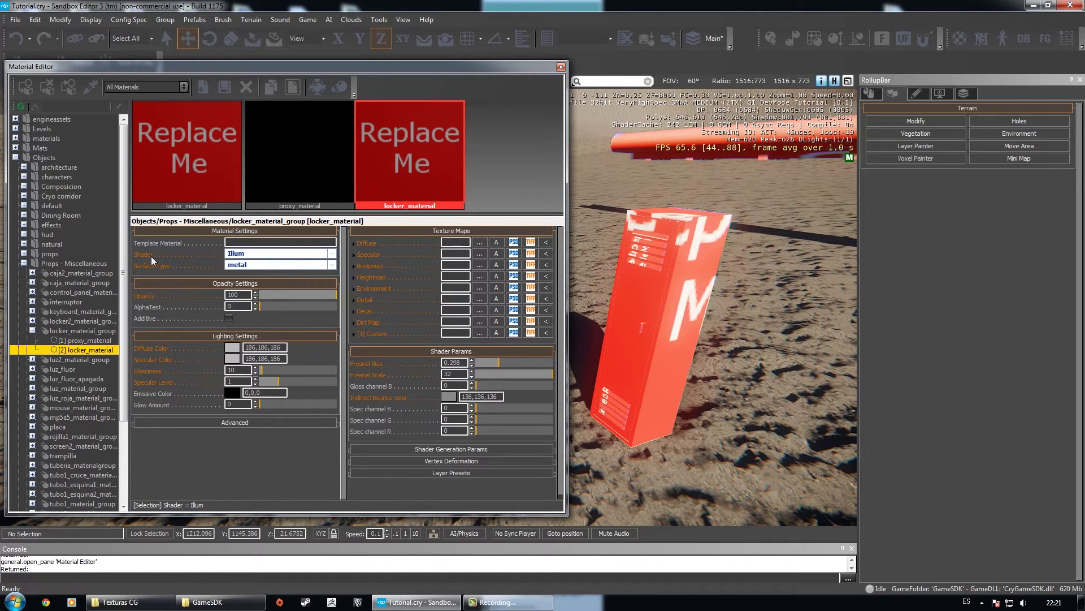
- Set locker_material's shader to Illum
left_click(253, 255)
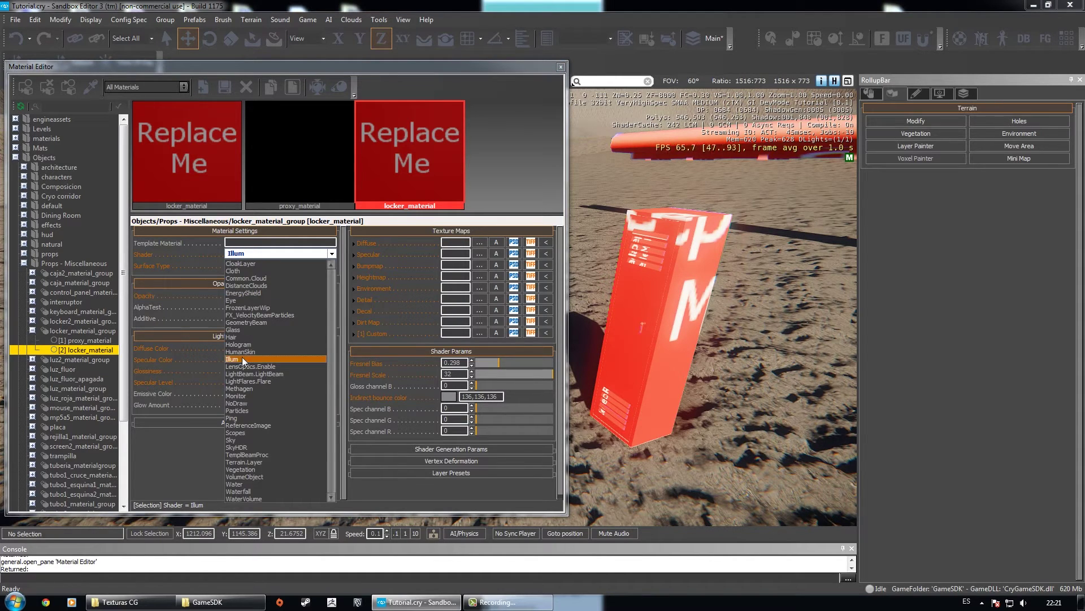
left_click(236, 358)
left_click(255, 253)
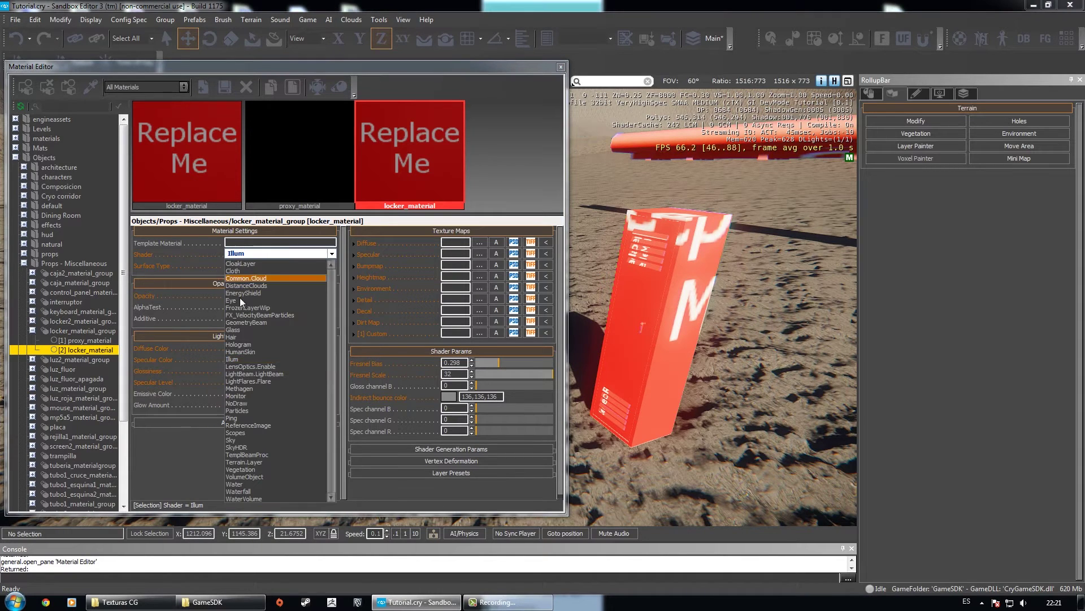
left_click(244, 361)
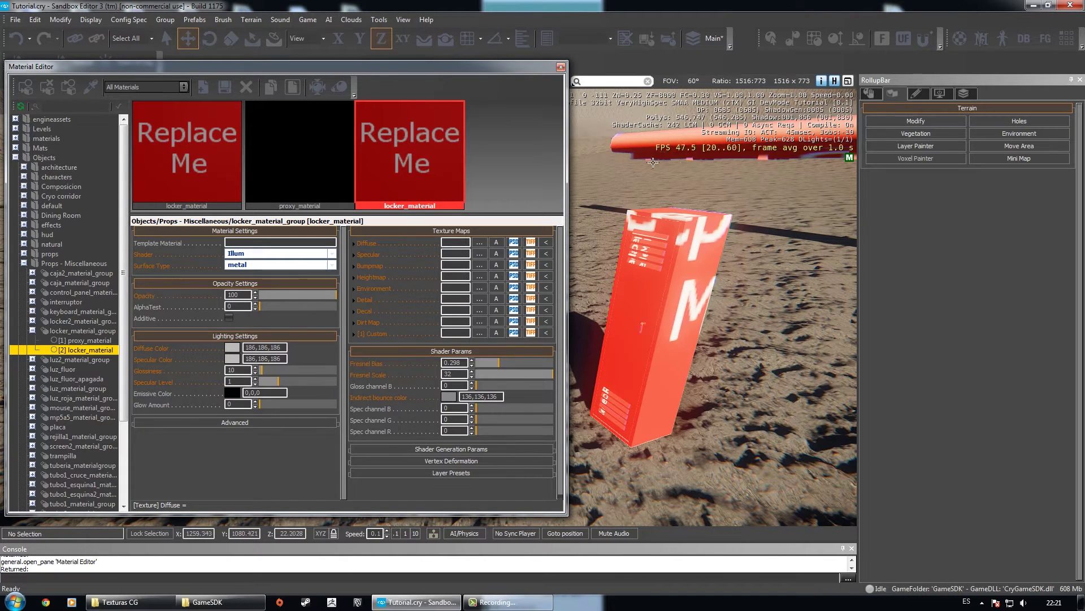
right_click_drag(622, 157, 633, 148)
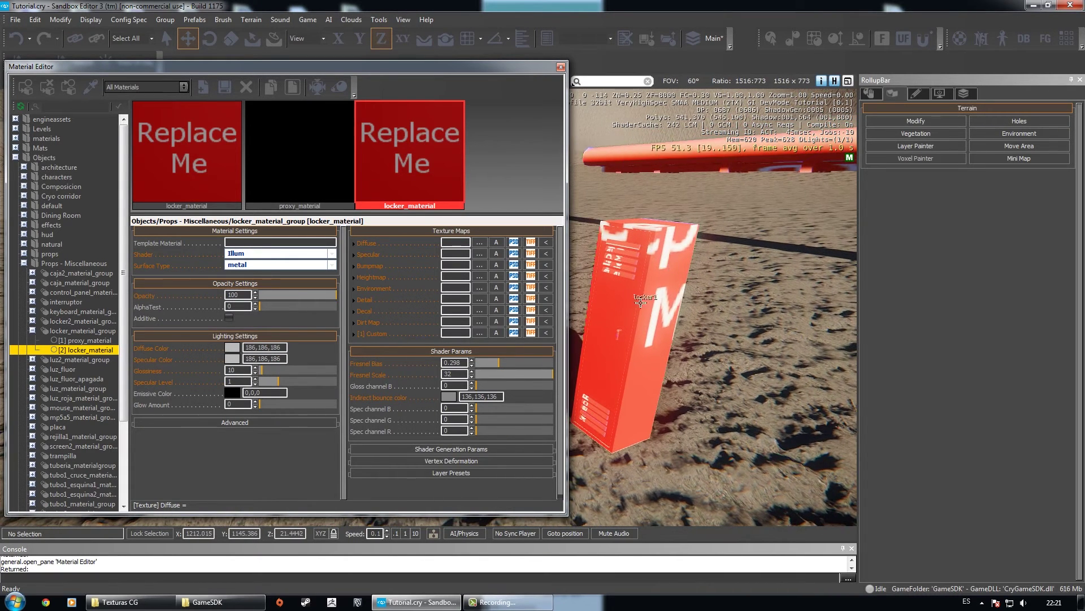
right_click_drag(687, 192, 680, 188)
left_click(245, 254)
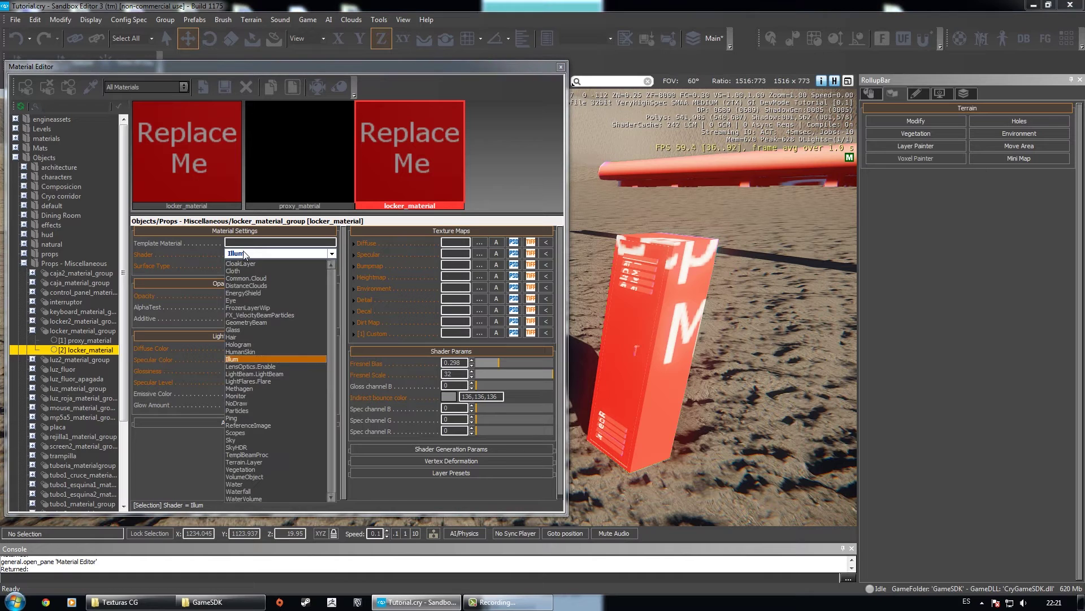
left_click(249, 359)
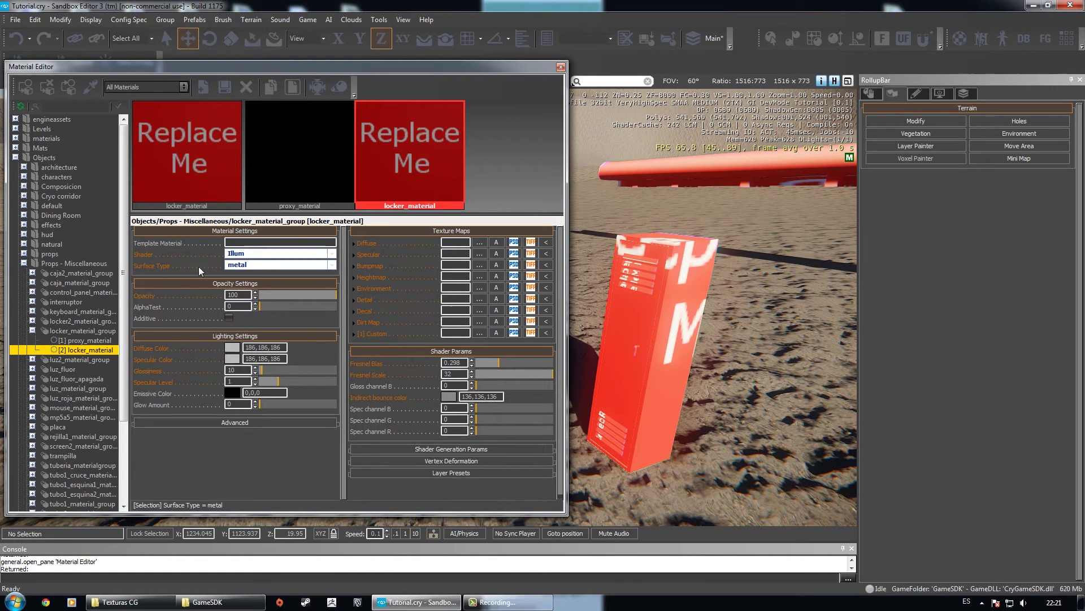
- Set locker_material's surface type to metal and its opacity to 100
left_click(249, 265)
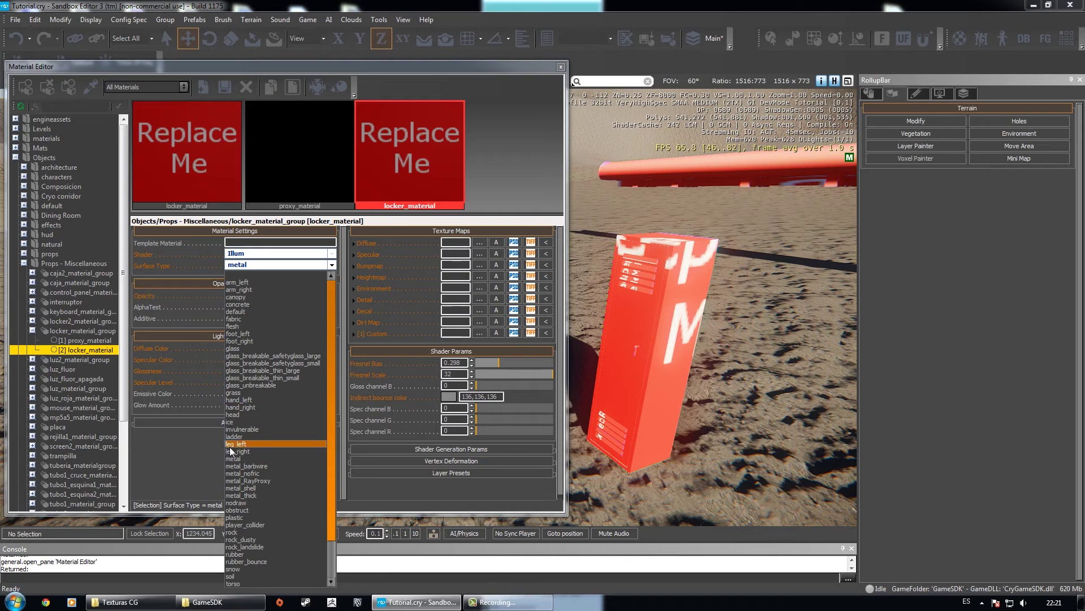
left_click(237, 458)
left_click(250, 265)
left_click(250, 266)
left_click(250, 266)
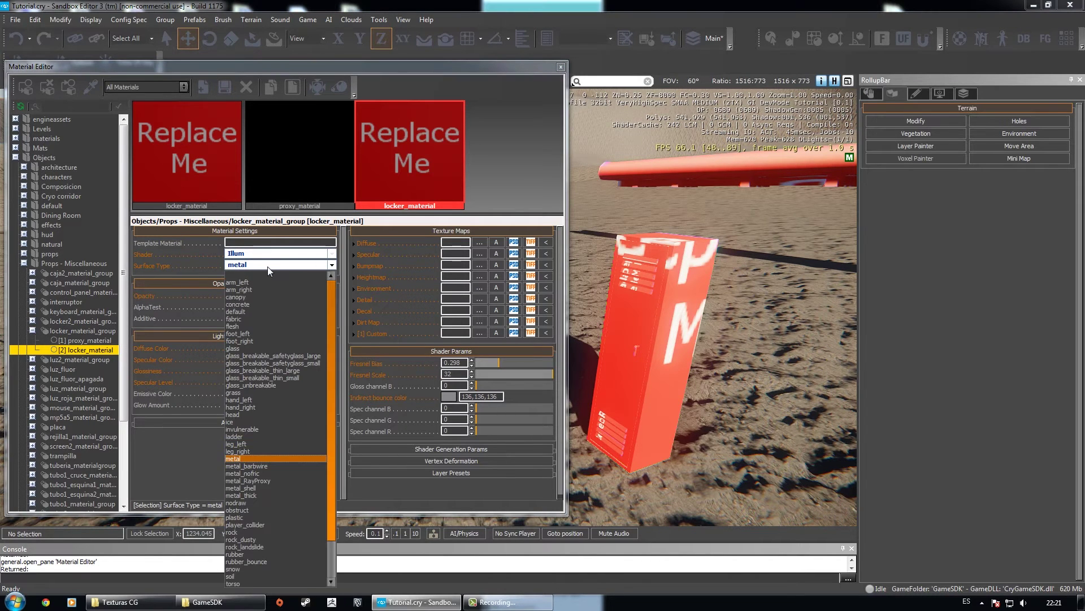
left_click(253, 266)
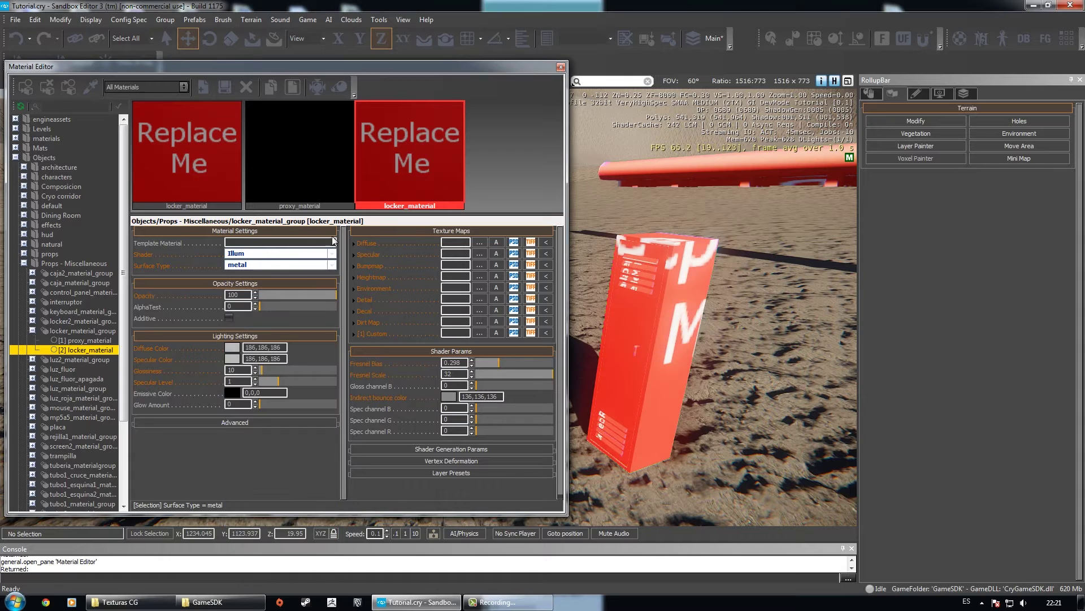
left_click(254, 268)
left_click(243, 458)
left_click_drag(308, 298, 359, 294)
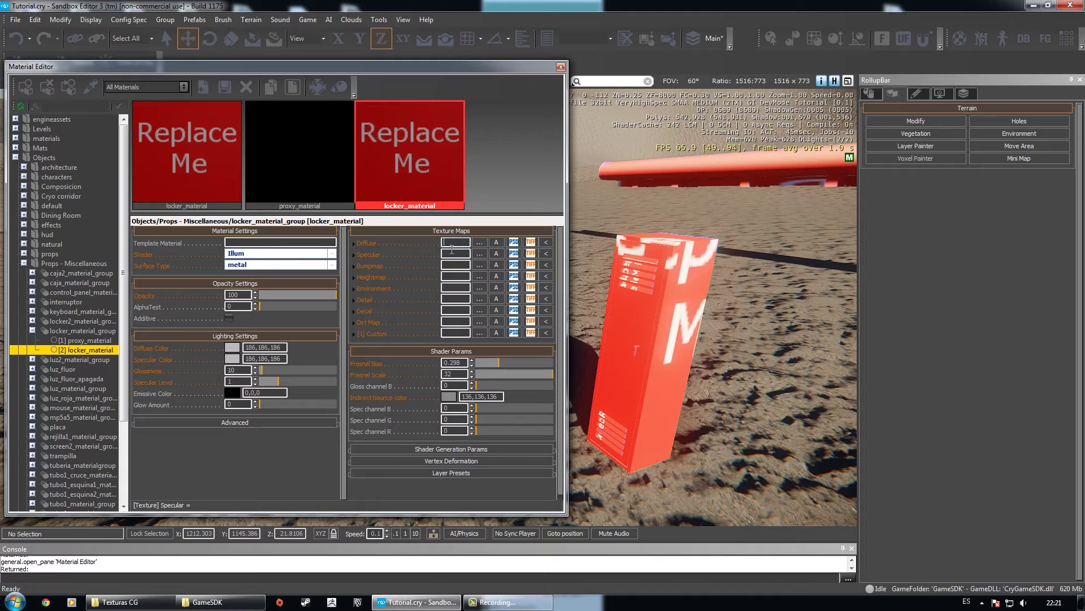
- Assign suelometal.dds from the Texturas CG folder as locker_material's diffuse map
left_click(478, 247)
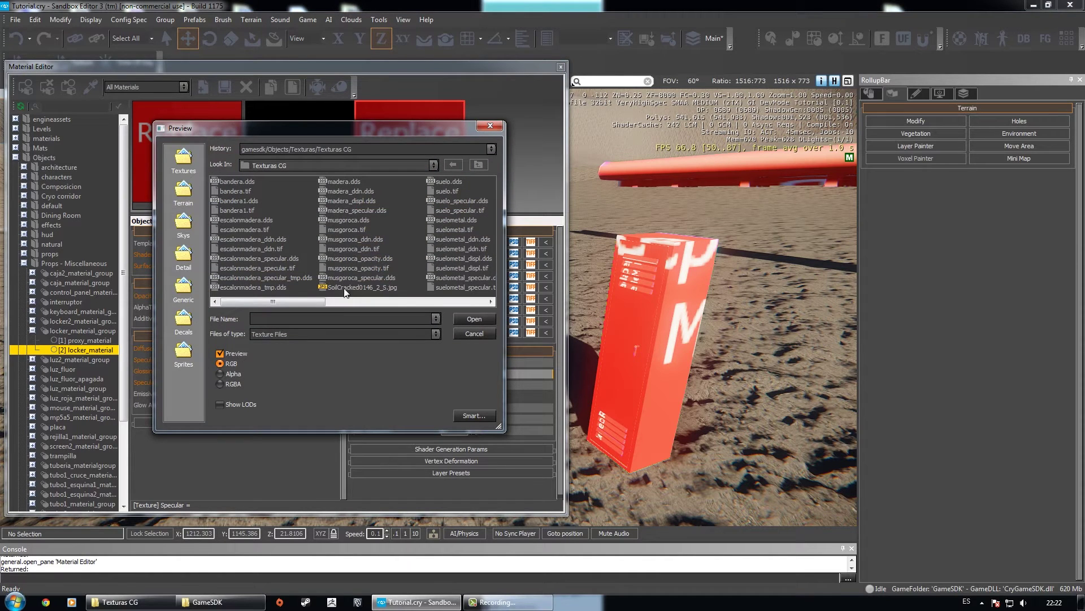
mouse_move(317, 299)
left_mouse_down()
mouse_move(364, 304)
mouse_move(384, 272)
mouse_move(321, 291)
left_mouse_up()
left_click(354, 250)
left_click(352, 257)
left_click(355, 268)
left_click(356, 277)
left_click(358, 288)
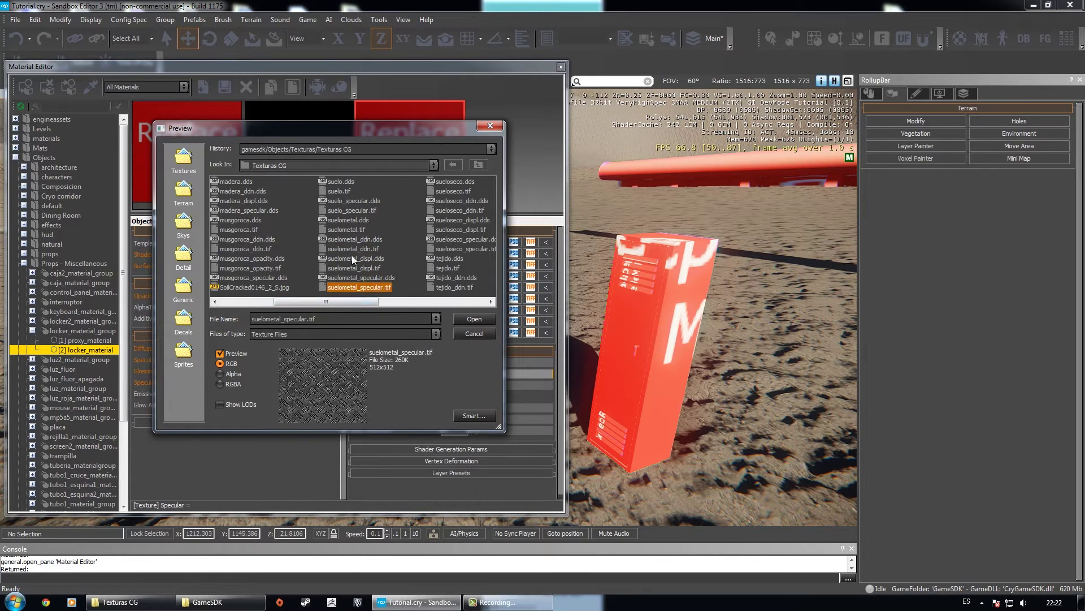
left_click(355, 249)
left_click(358, 239)
left_click(355, 221)
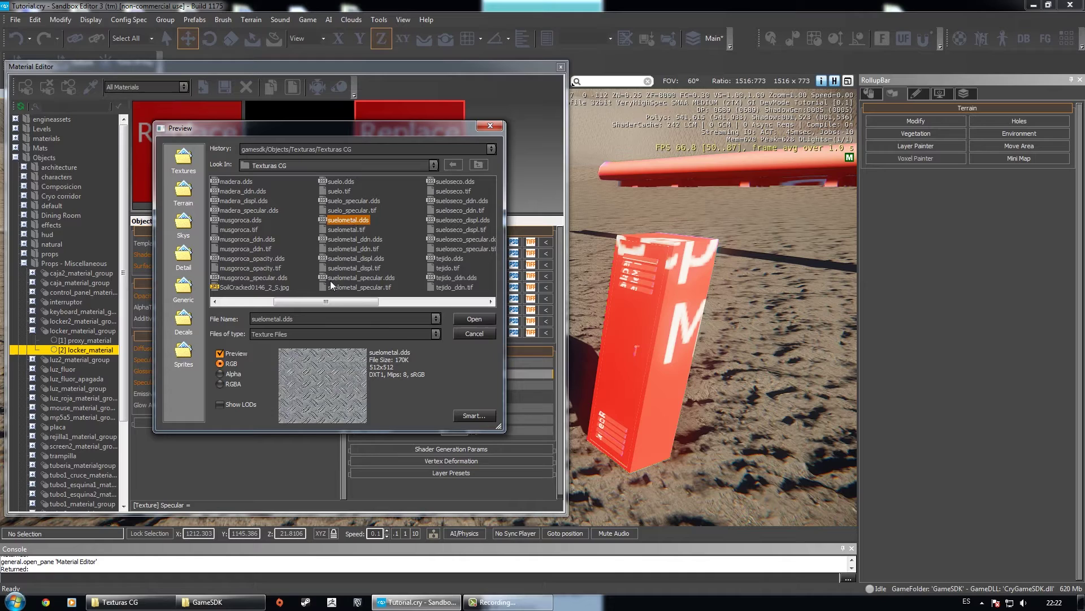
left_click(485, 322)
- Examine the diffuse texture on the locker from several distances, narrowing the Material Editor slightly for a clearer view
key("w")
right_click_drag(737, 349, 805, 359)
key("a")
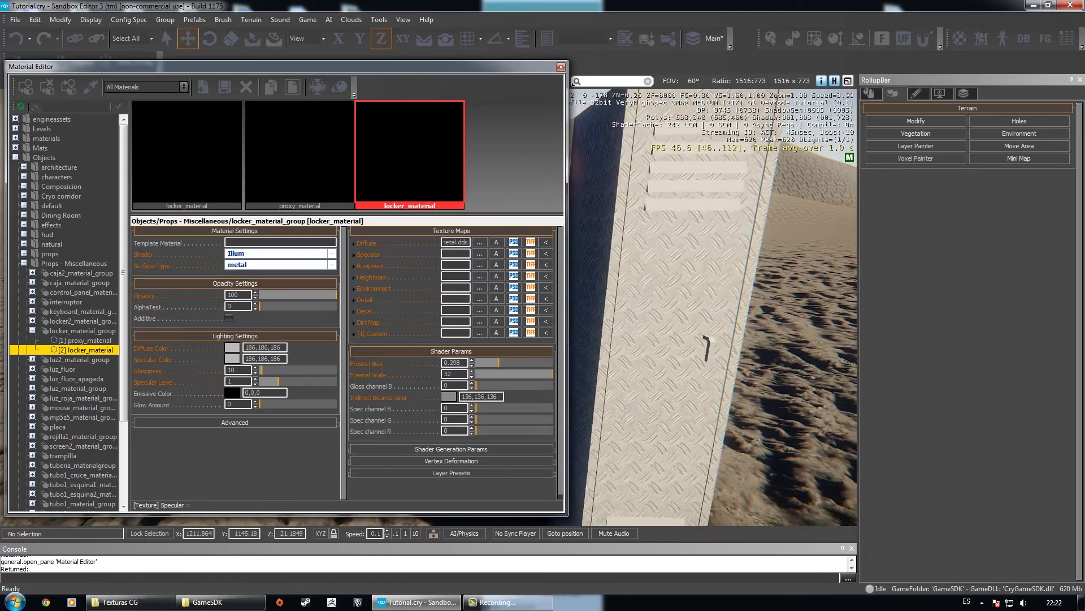
right_click_drag(653, 351, 671, 346)
key("s")
mouse_move(568, 514)
left_mouse_down()
mouse_move(531, 513)
mouse_move(558, 522)
left_mouse_up()
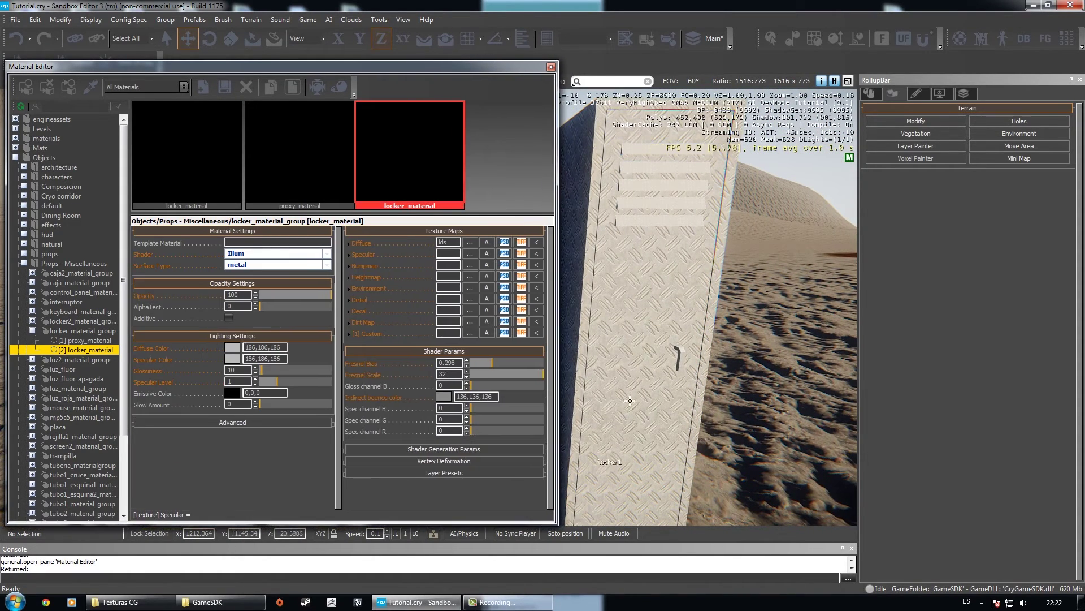
right_click_drag(605, 360, 587, 363)
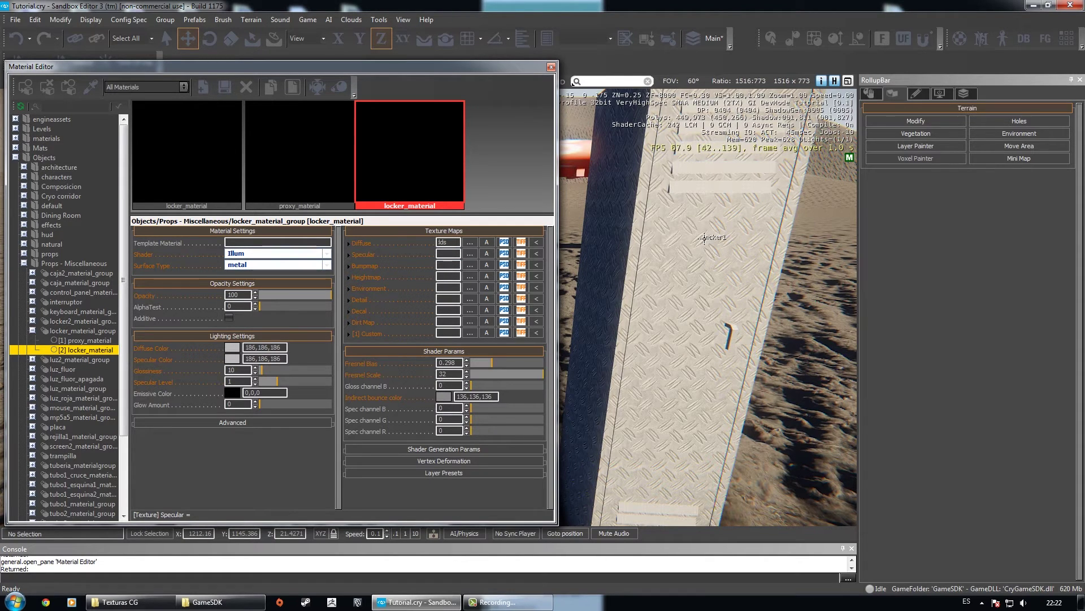
right_click_drag(667, 305, 692, 266)
key("w")
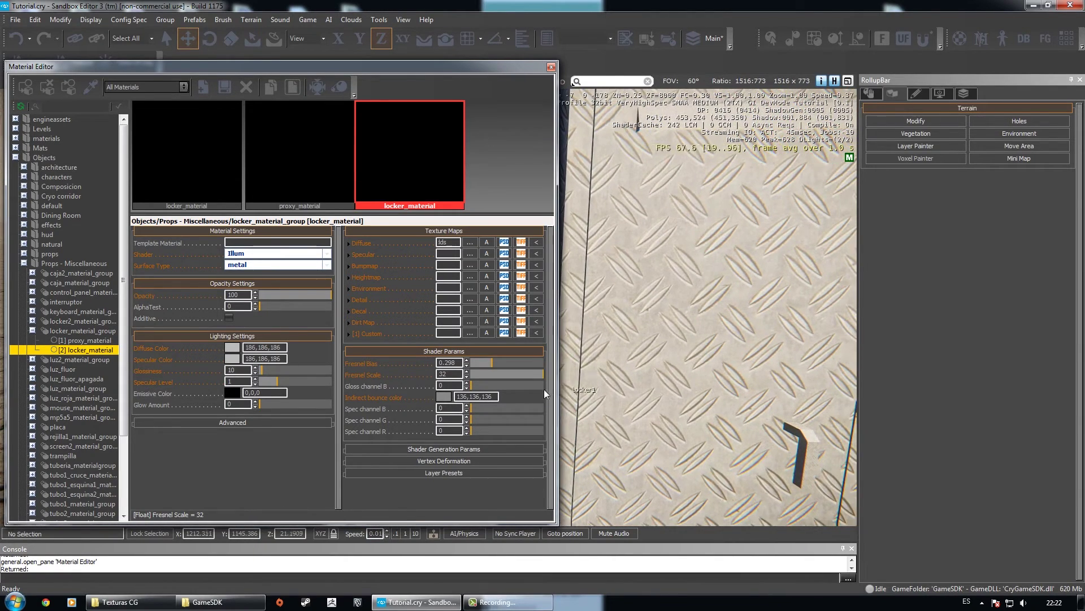
- Close the RollupBar to enlarge the viewport and frame the locker door beside the Material Editor
left_click(1080, 81)
key("a")
right_click_drag(639, 362, 653, 366)
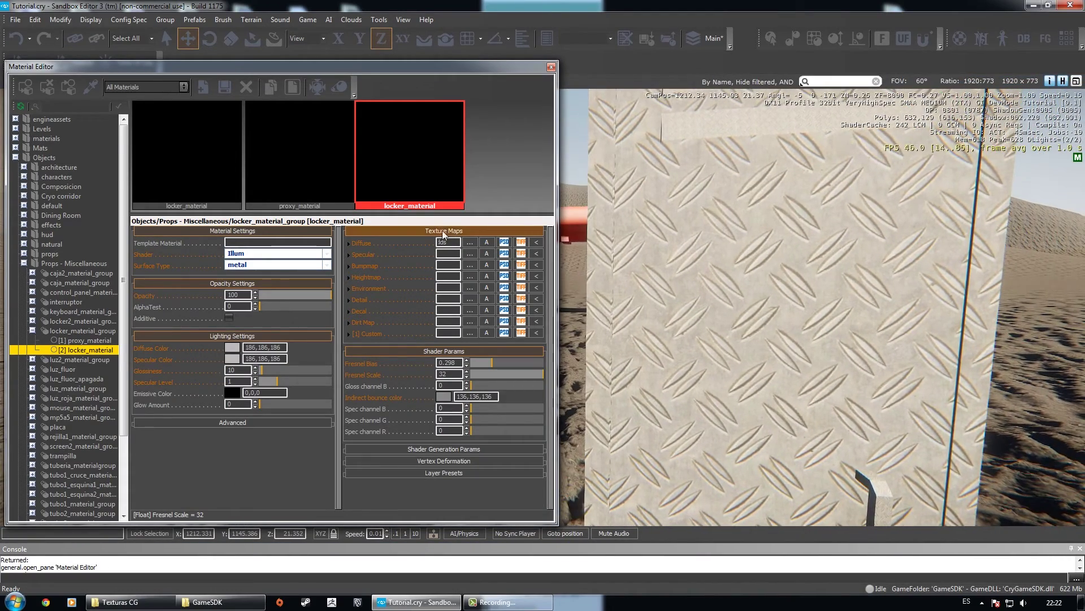
left_click(447, 254)
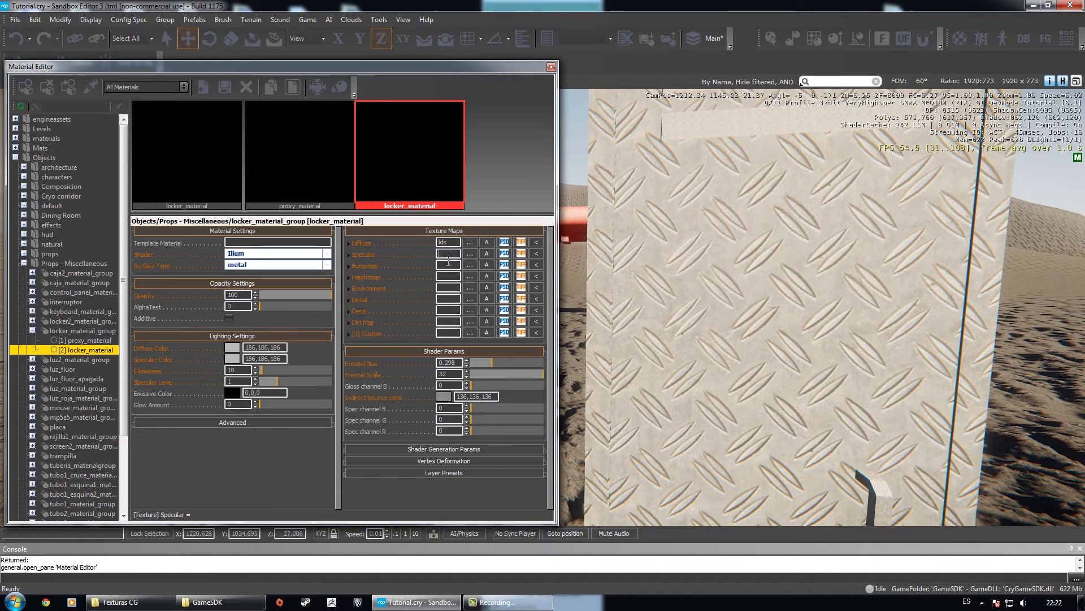
left_click(469, 254)
left_click(459, 248)
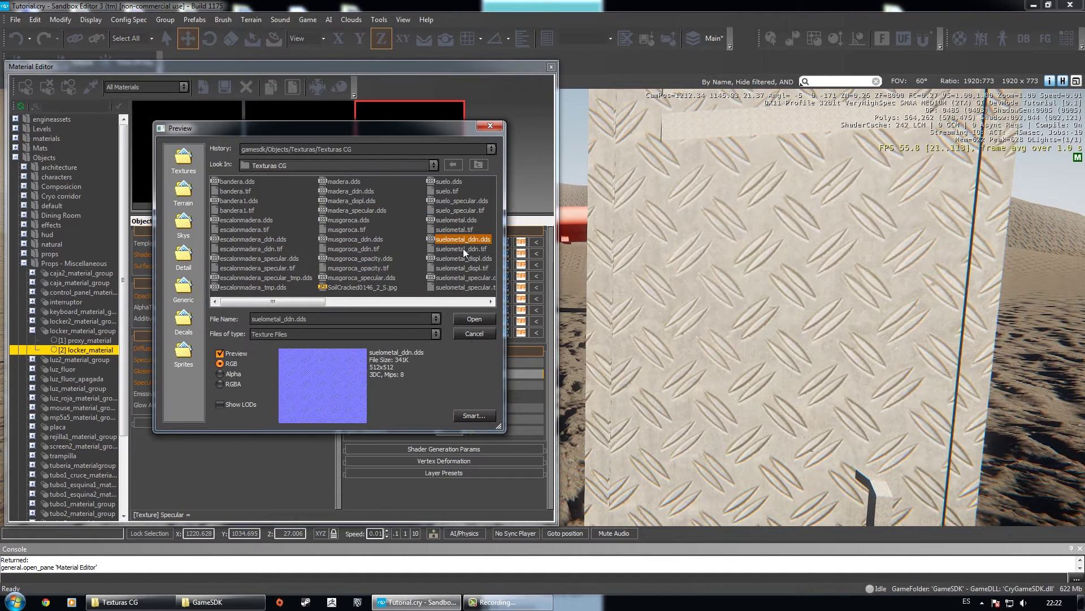
left_click(360, 258)
left_click_drag(347, 302, 399, 305)
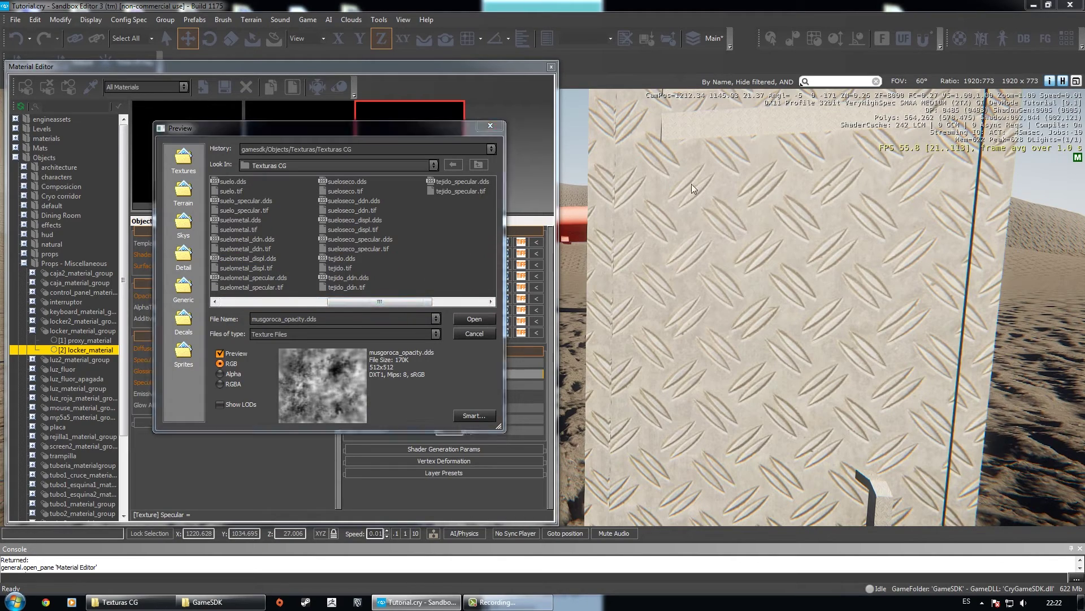
left_click(474, 334)
- Assign suelometal_specular.dds as locker_material's specular map
key("s")
right_click_drag(606, 245, 614, 151)
mouse_move(663, 366)
right_mouse_down()
mouse_move(625, 345)
mouse_move(661, 359)
right_mouse_up()
key("w")
key("a")
left_click(469, 255)
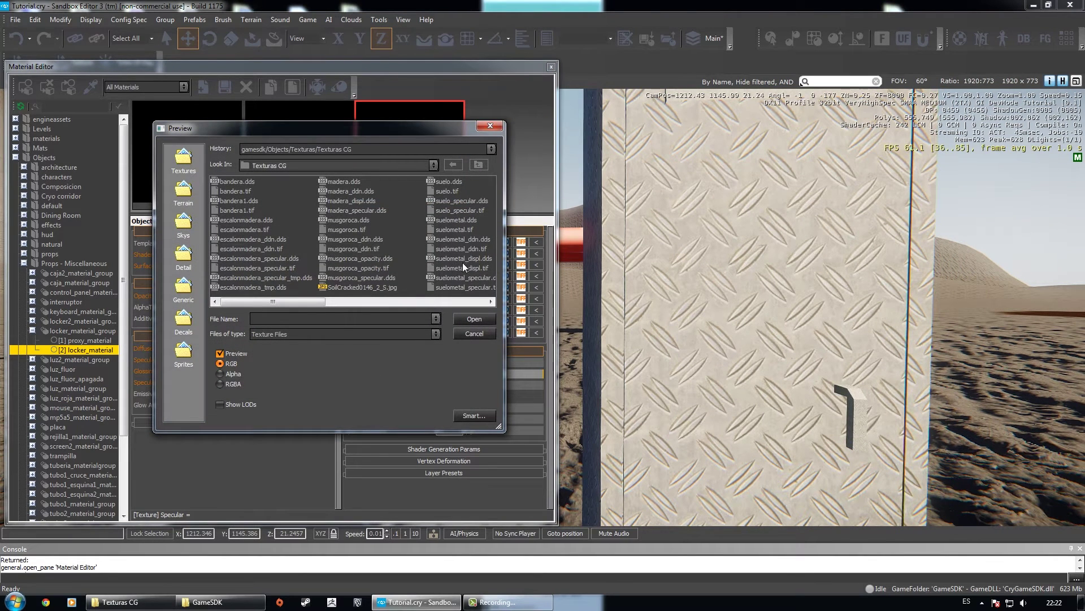
left_click(463, 266)
left_click(473, 278)
left_click_drag(325, 303, 375, 304)
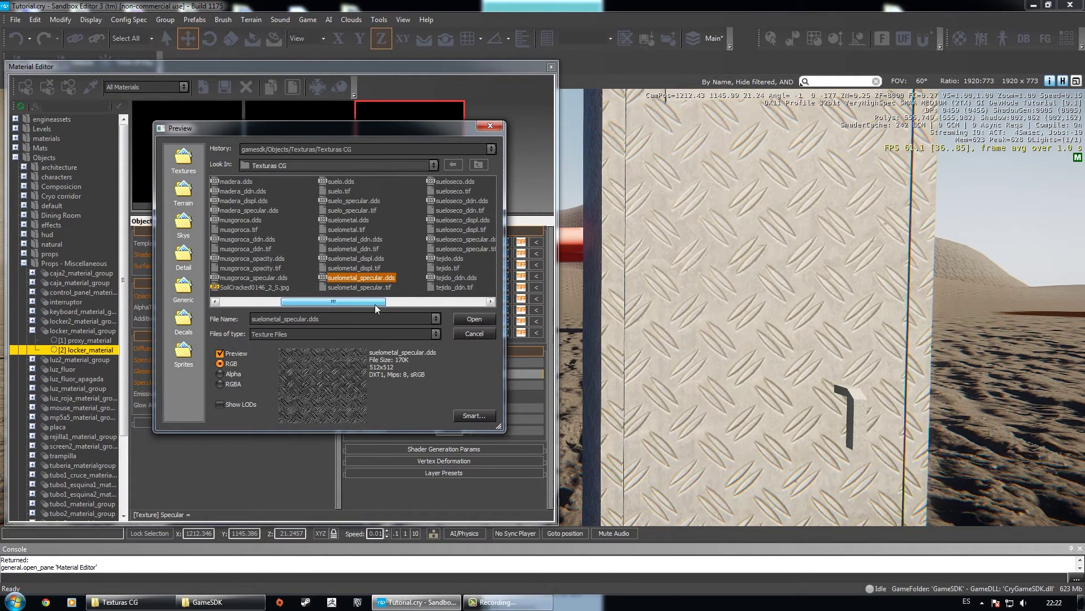
left_click(473, 319)
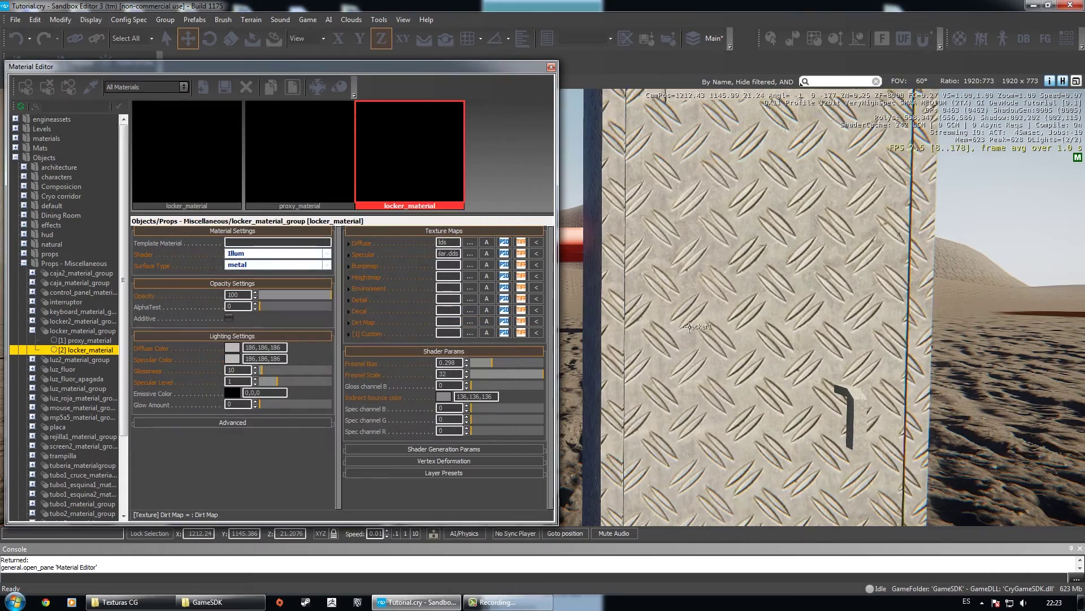
- Inspect the locker's shine and clear locker_material's specular map to compare the look without it
right_click_drag(670, 307, 678, 242)
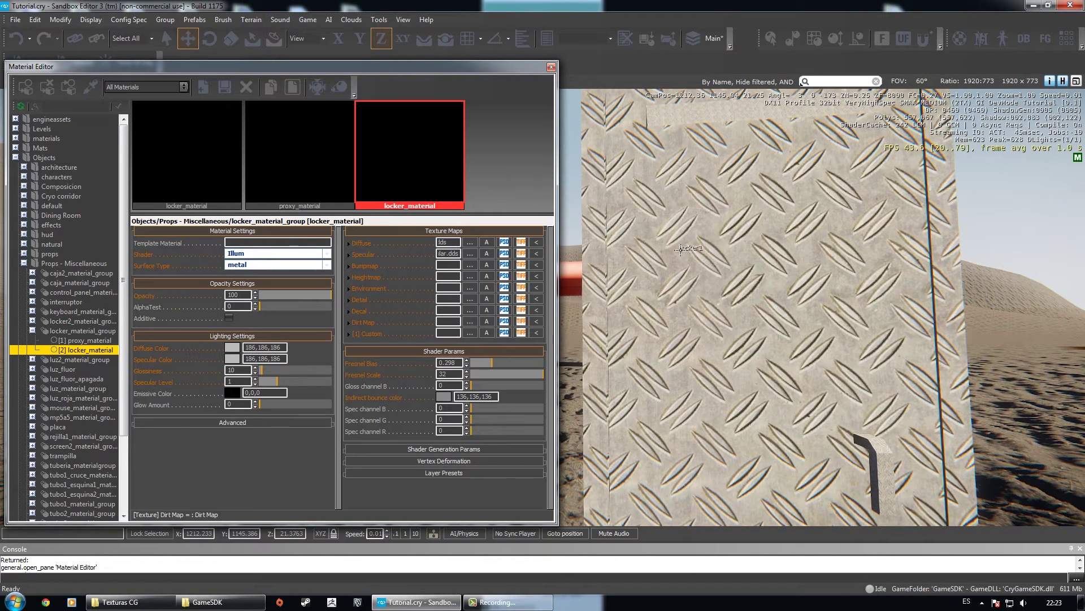
right_click_drag(715, 342, 667, 288)
key("s")
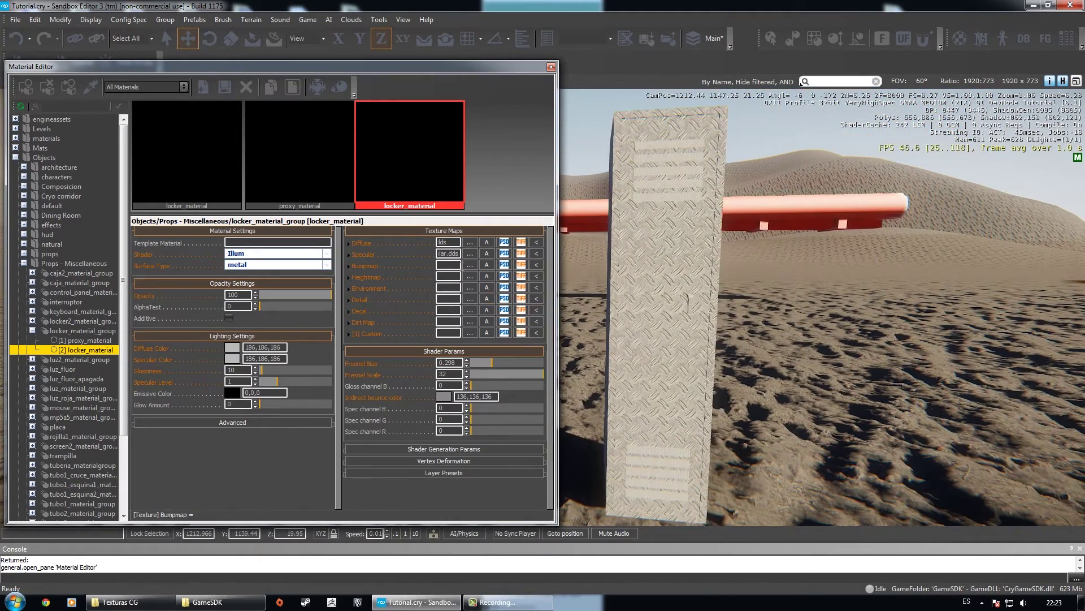
double_click(454, 254)
key("Delete")
key("Return")
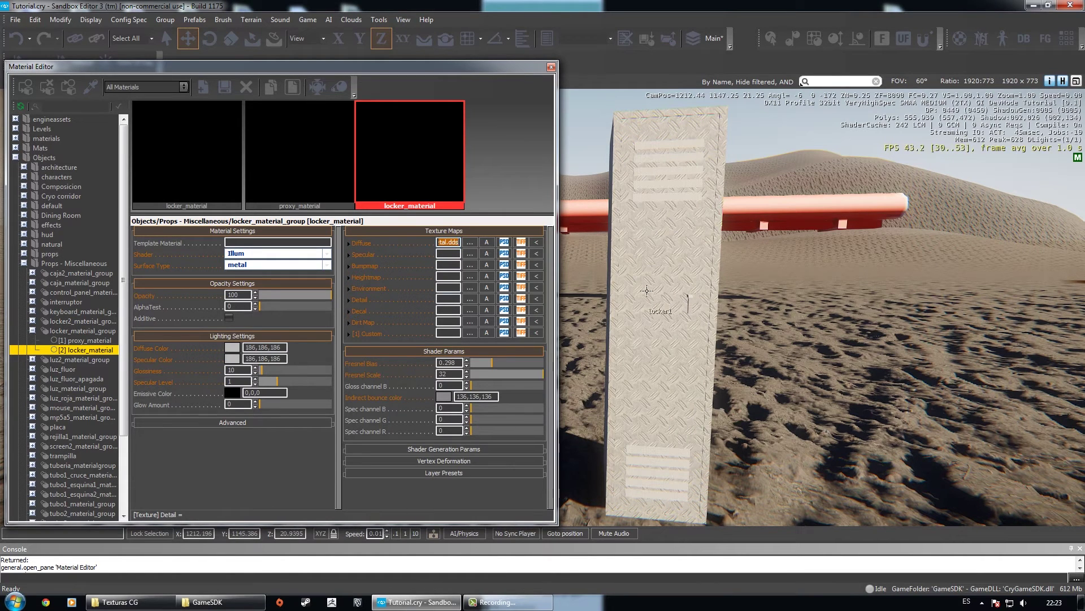
- Restore the suelometal_specular.dds specular map on locker_material and inspect the locker door up close
key("ctrl+v")
key("Return")
key("w")
right_click_drag(676, 290, 699, 224)
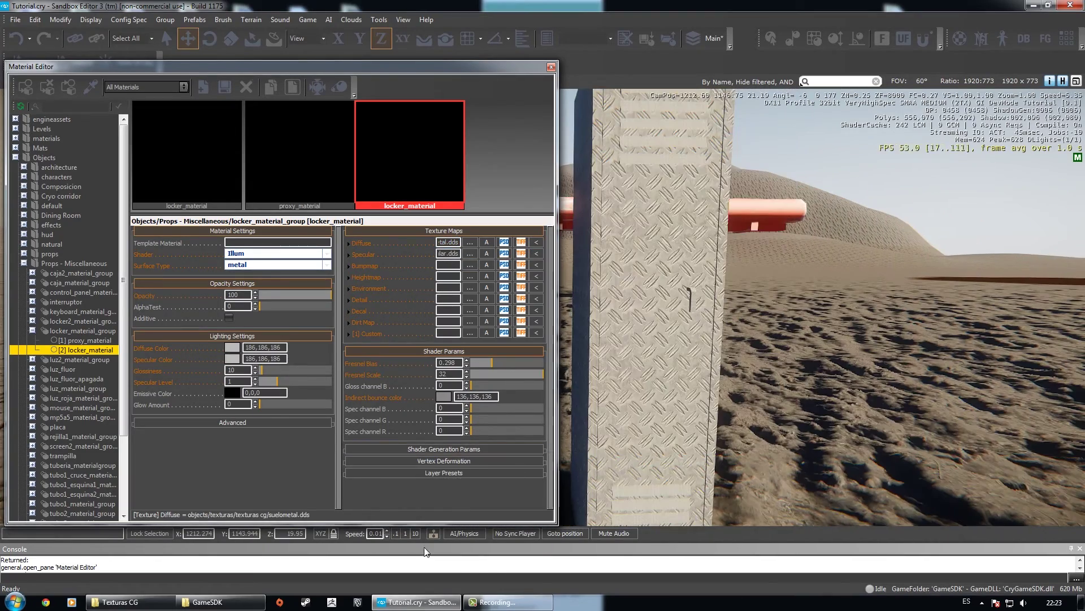
key("w")
right_click_drag(731, 298, 749, 267)
key("w")
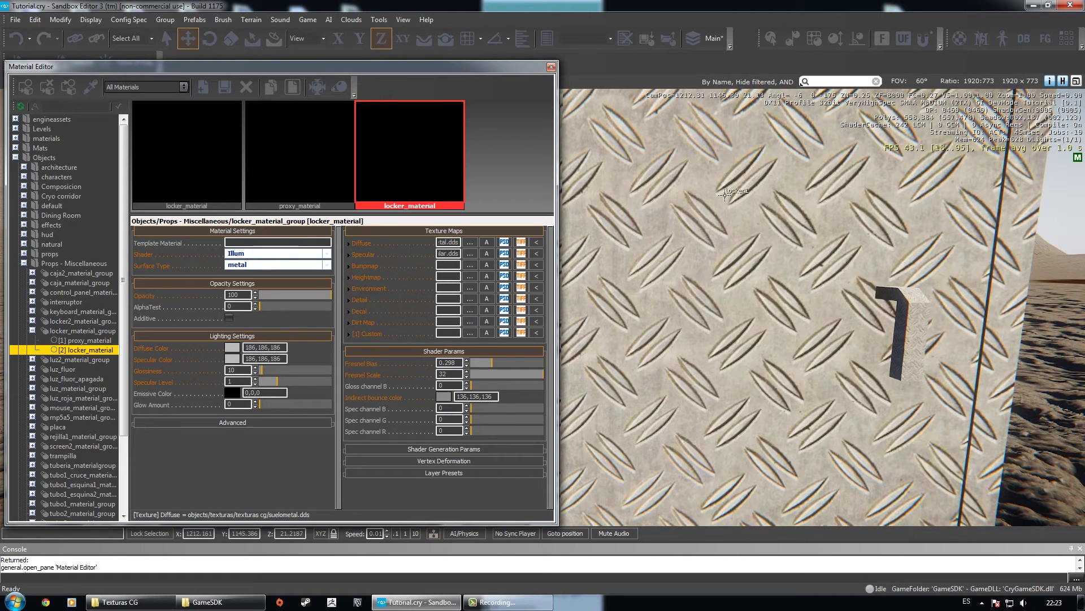
- Assign suelometal_ddn.dds as locker_material's bump map
left_click(457, 265)
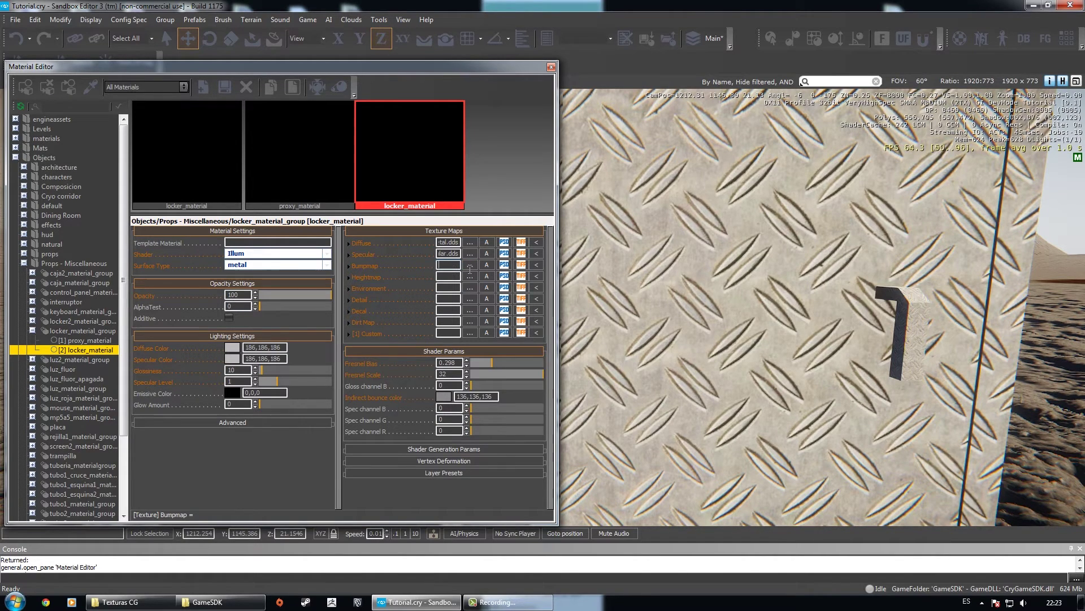
left_click(470, 264)
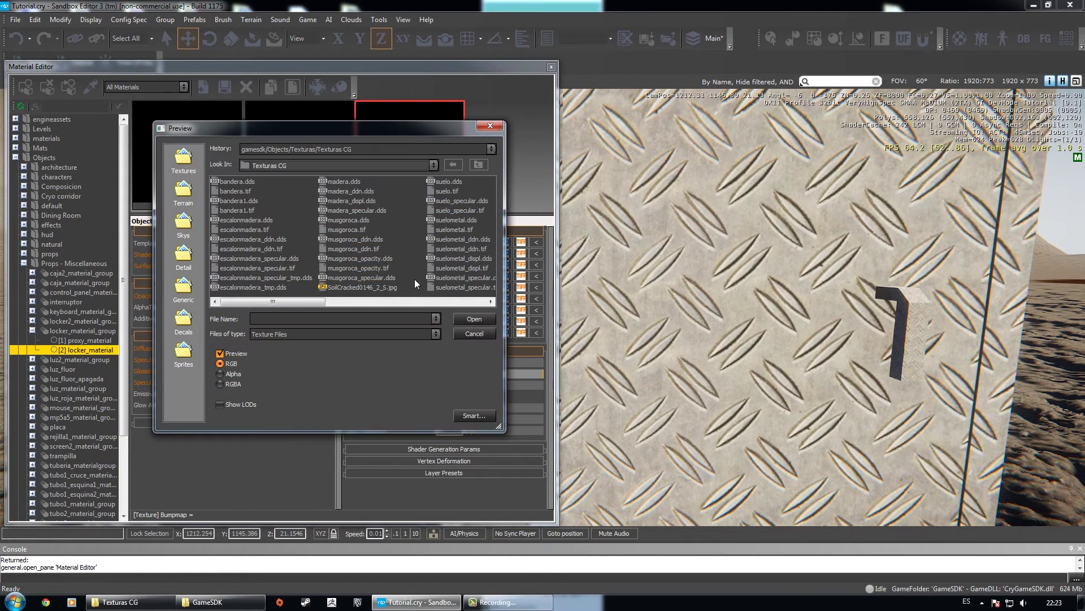
mouse_move(350, 302)
left_mouse_down()
mouse_move(389, 304)
mouse_move(337, 297)
left_mouse_up()
left_click(356, 240)
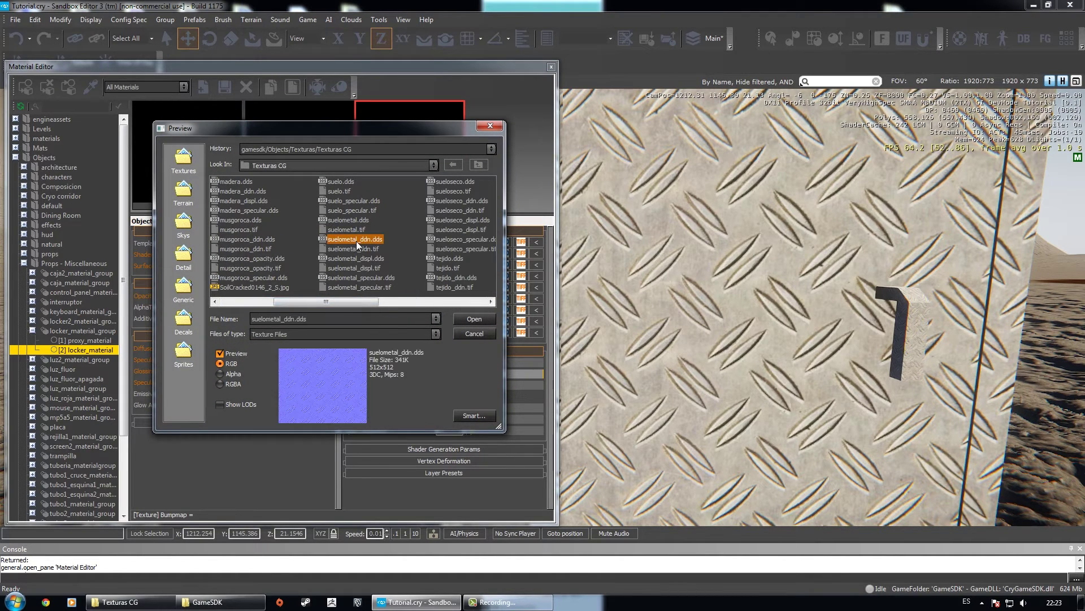
left_click(470, 320)
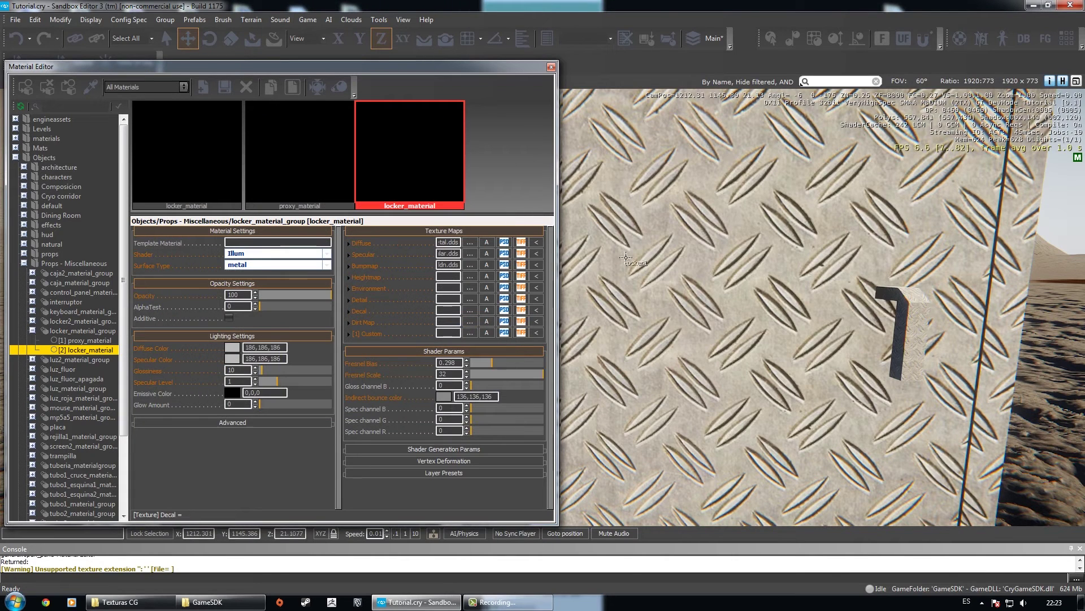
- Clear and restore locker_material's bump map to compare the door's surface relief
mouse_move(449, 275)
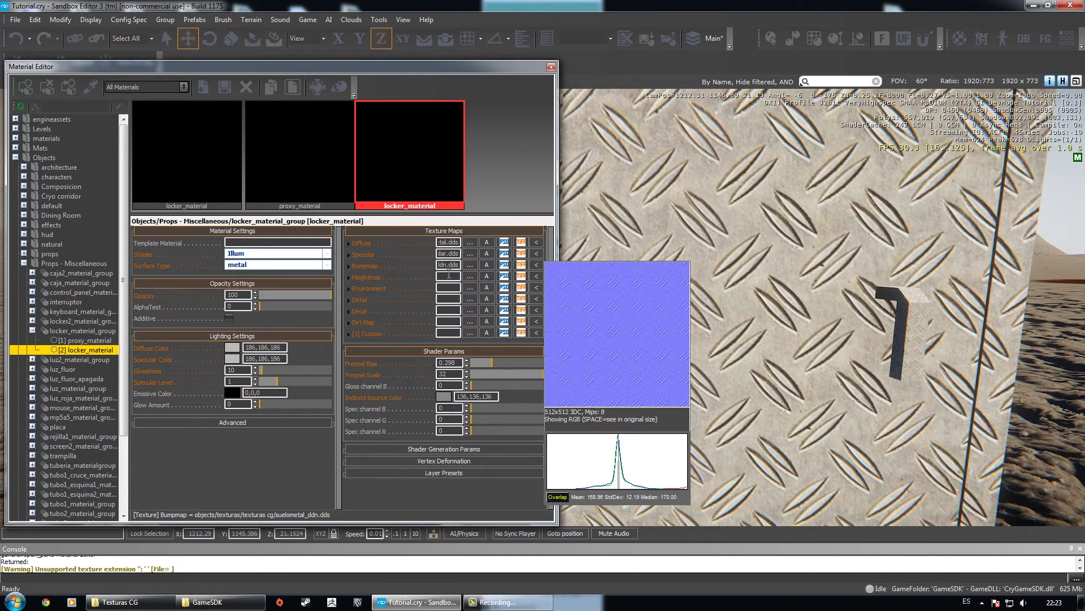
key("Delete")
key("Return")
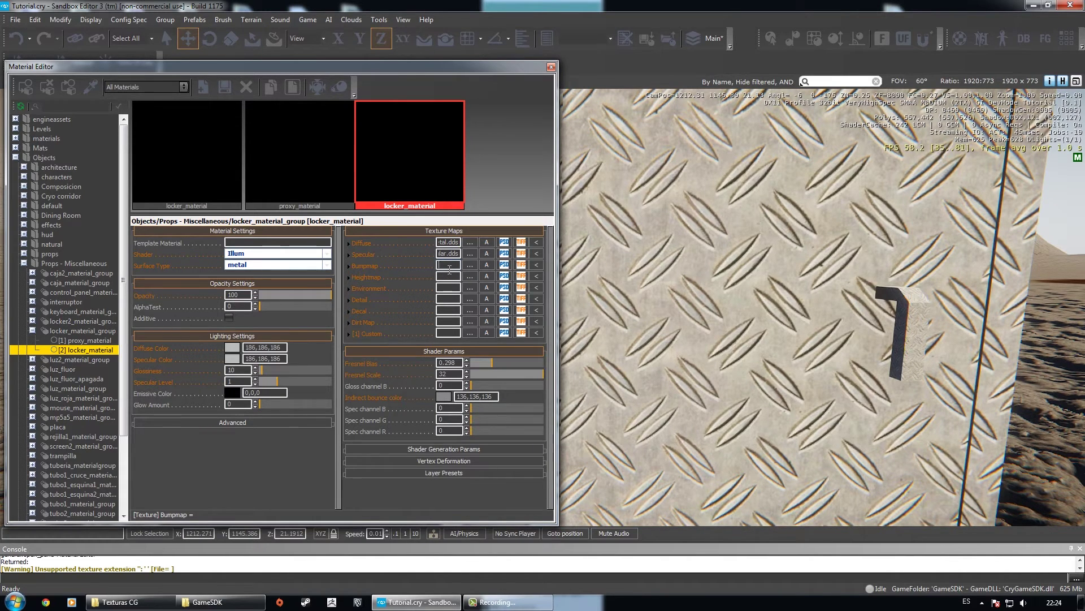
right_click_drag(736, 253, 616, 191)
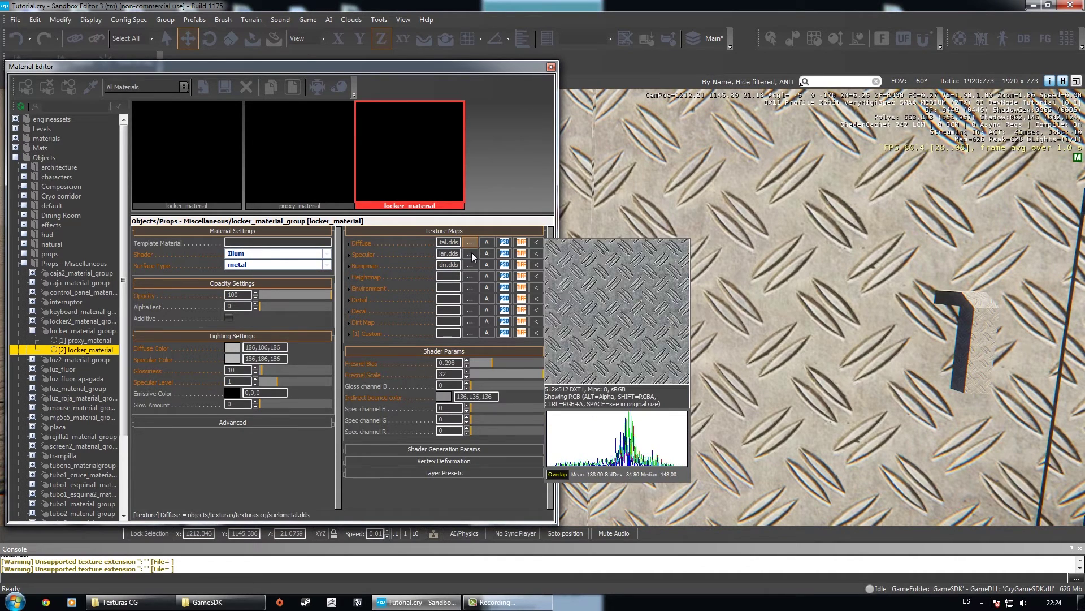
- Set the diffuse map's tiling to TileU 1 and TileV 1 and view the whole locker
left_click(349, 243)
left_click(351, 301)
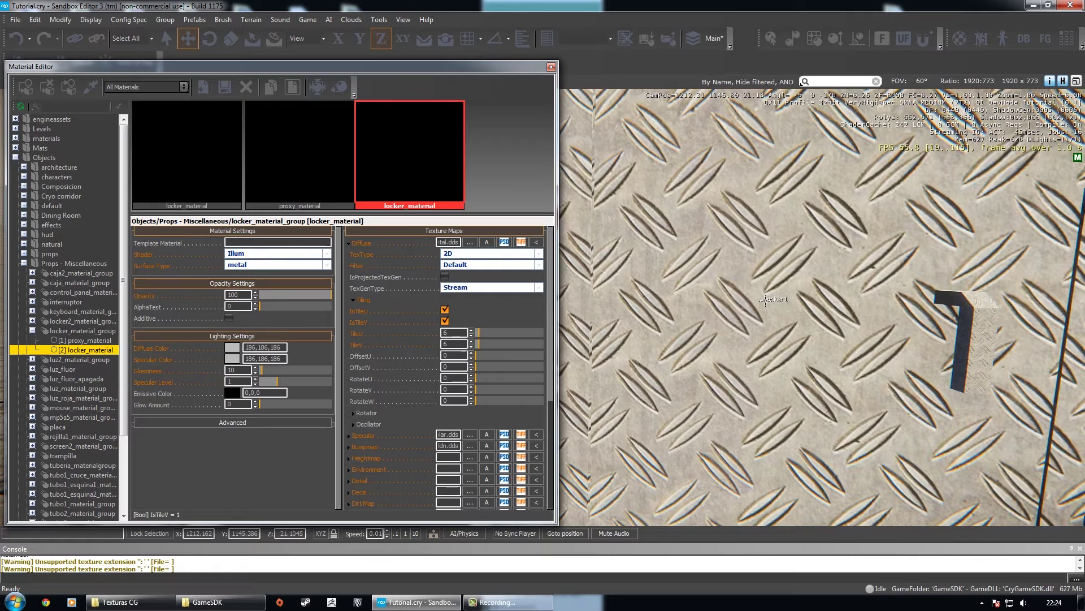
right_click_drag(726, 329, 731, 335)
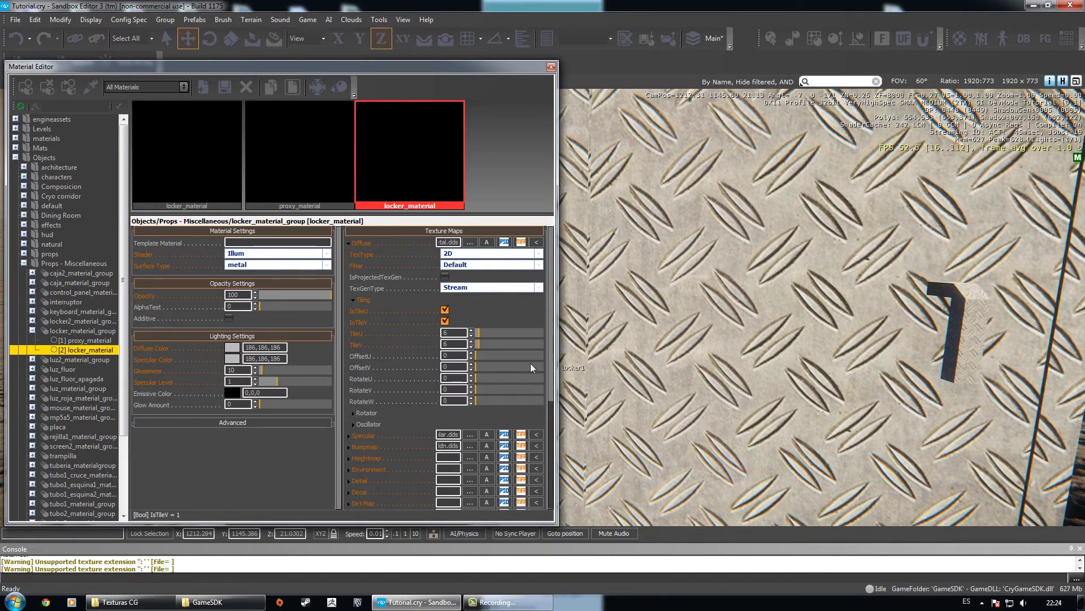
type("1")
left_click_drag(459, 344, 435, 346)
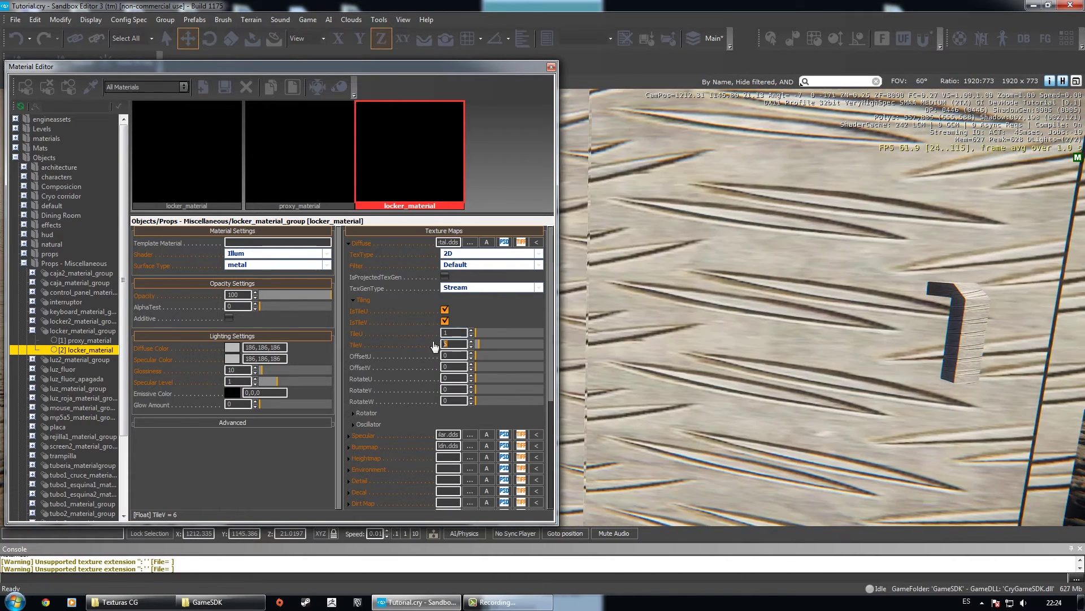
type("1")
key("s")
right_click_drag(716, 339, 727, 338)
key("s")
left_click(349, 244)
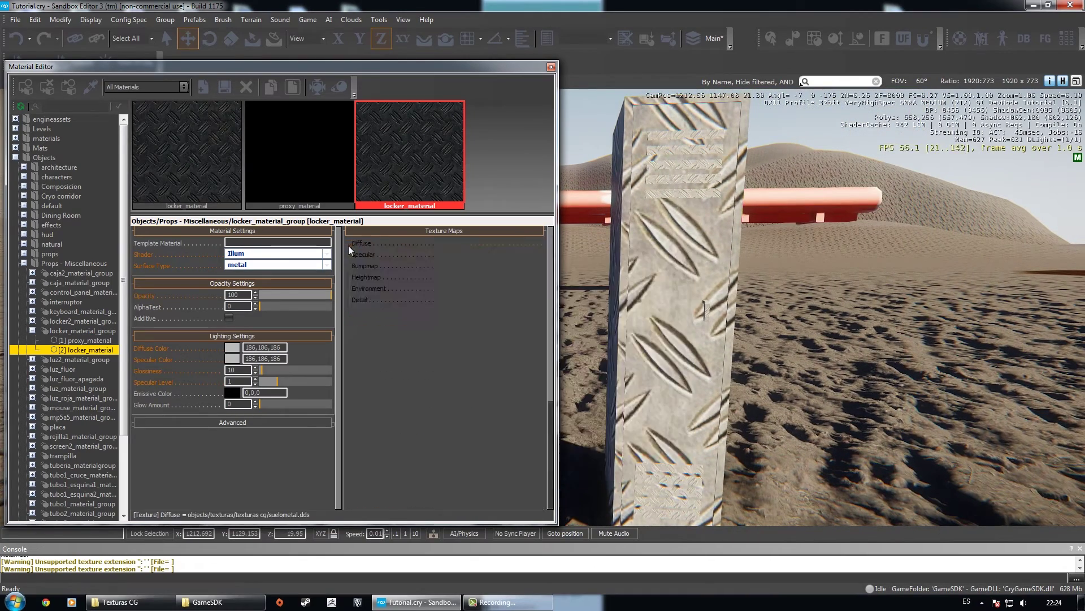
- Set the diffuse map's TileU to 7 in its tiling settings
mouse_move(391, 254)
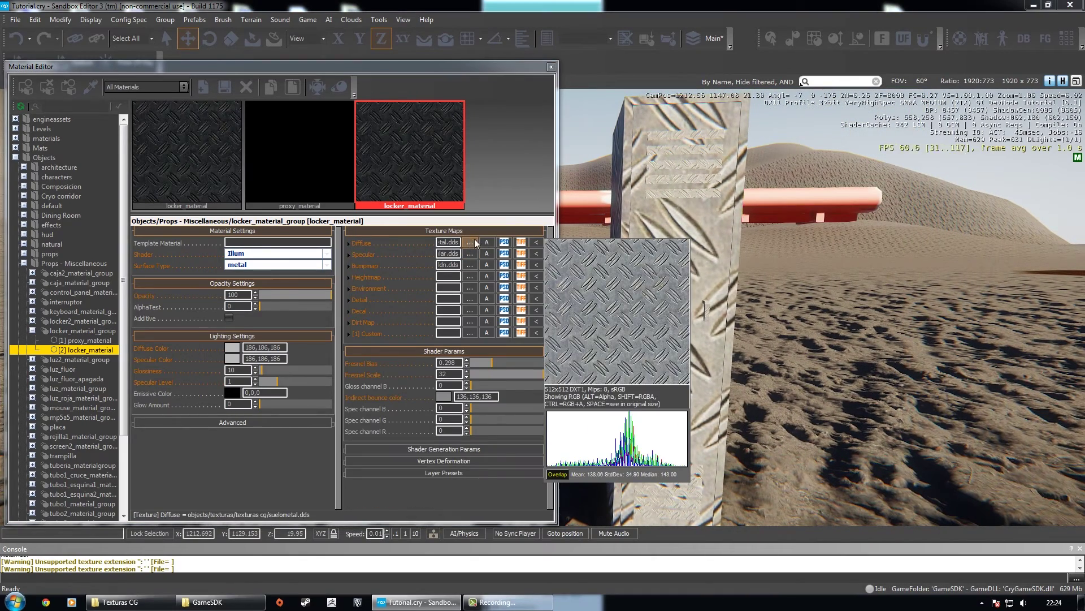
left_click(349, 244)
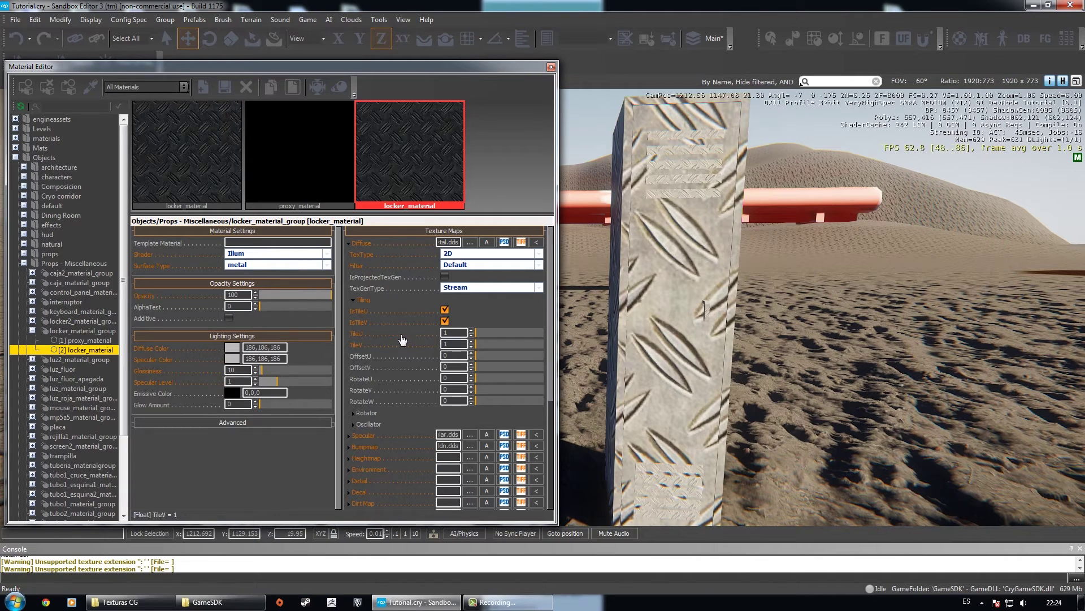
mouse_move(462, 248)
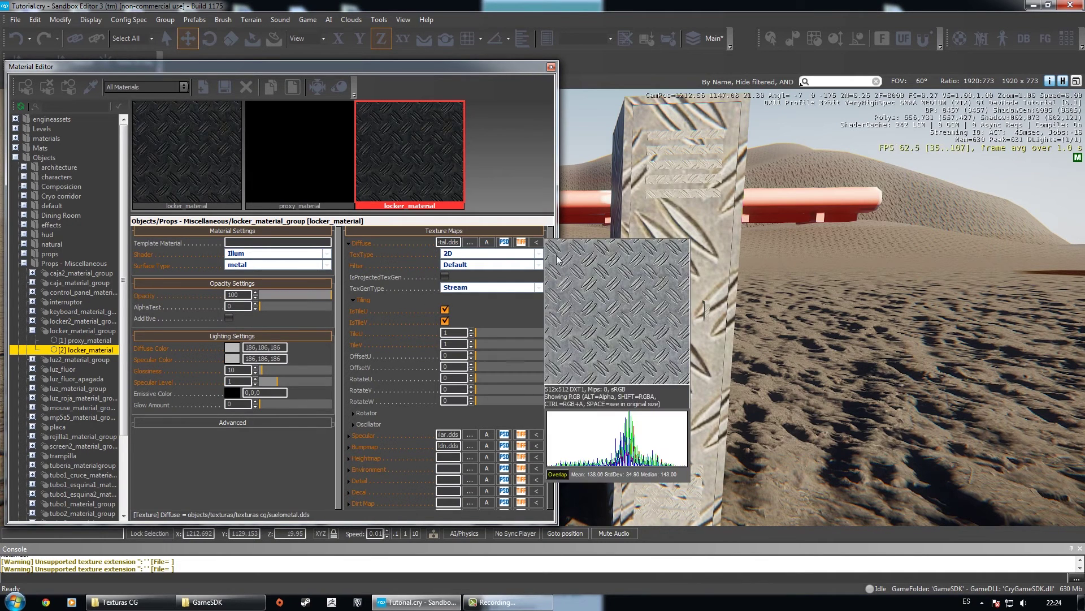
mouse_move(551, 240)
left_mouse_down()
mouse_move(561, 327)
mouse_move(542, 239)
left_mouse_up()
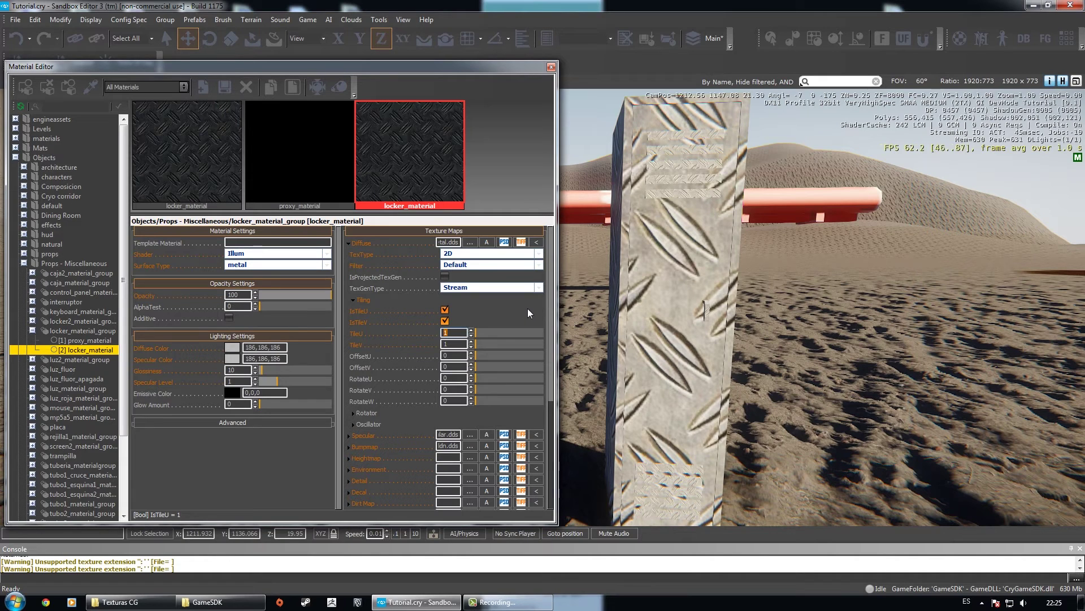
type("7")
key("Return")
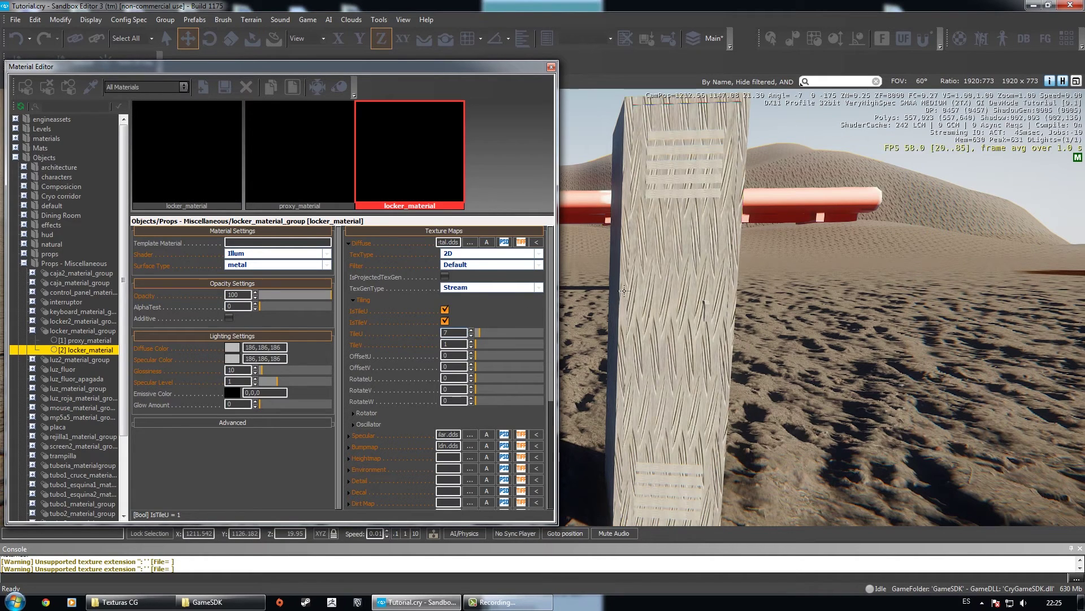
- Set the diffuse map's TileV to 7 and view the tiled texture on the locker door
right_click_drag(673, 291, 714, 318)
key("d")
key("w")
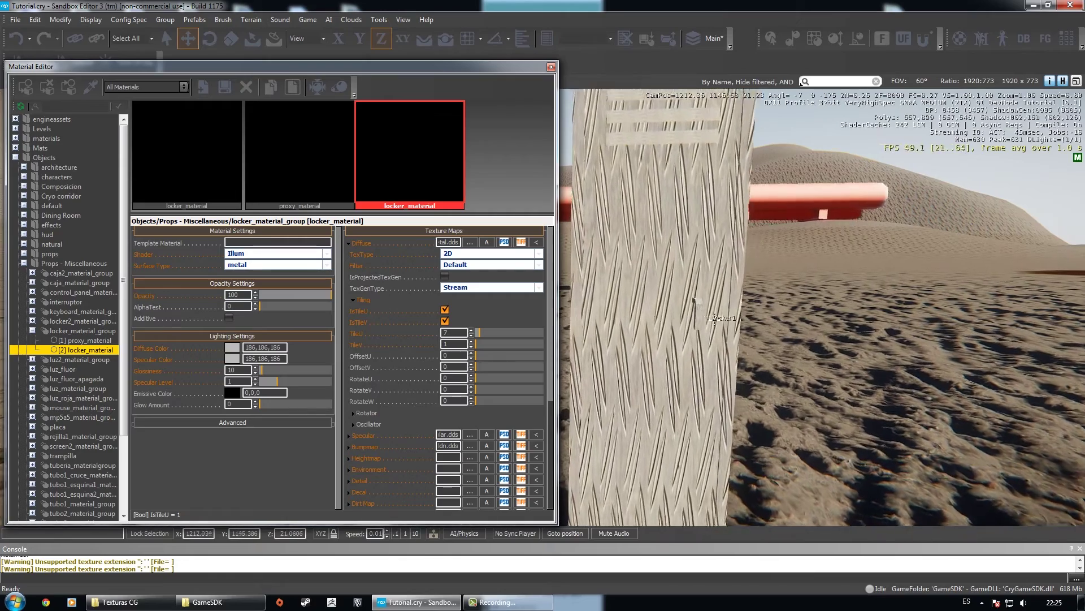
key("w")
right_click_drag(673, 317, 697, 337)
key("s")
key("a")
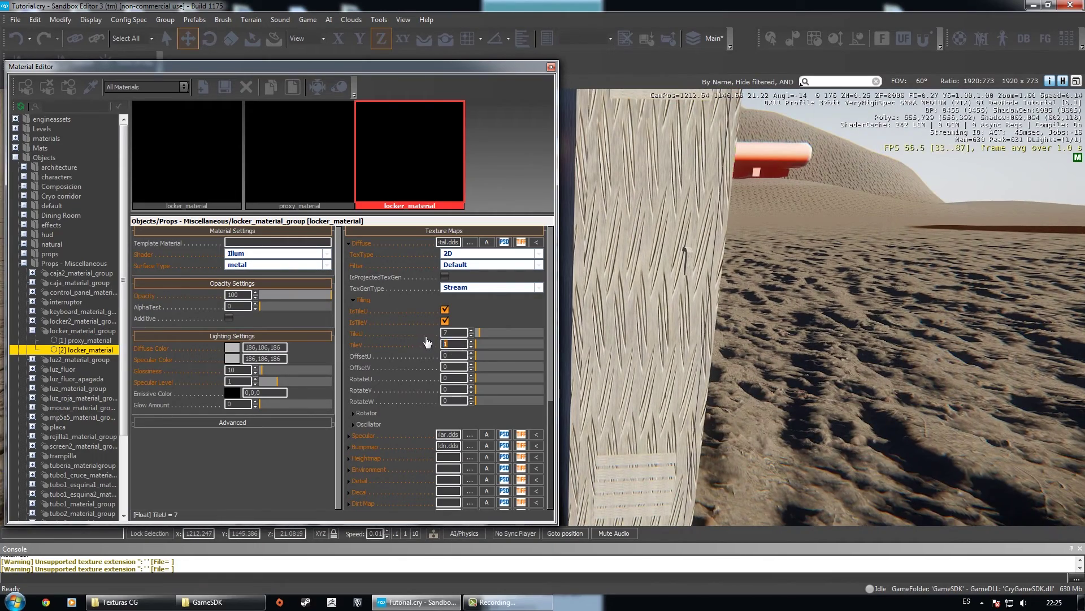
key("Return")
right_click_drag(637, 295, 640, 254)
key("d")
key("w")
key("s")
key("a")
key("s")
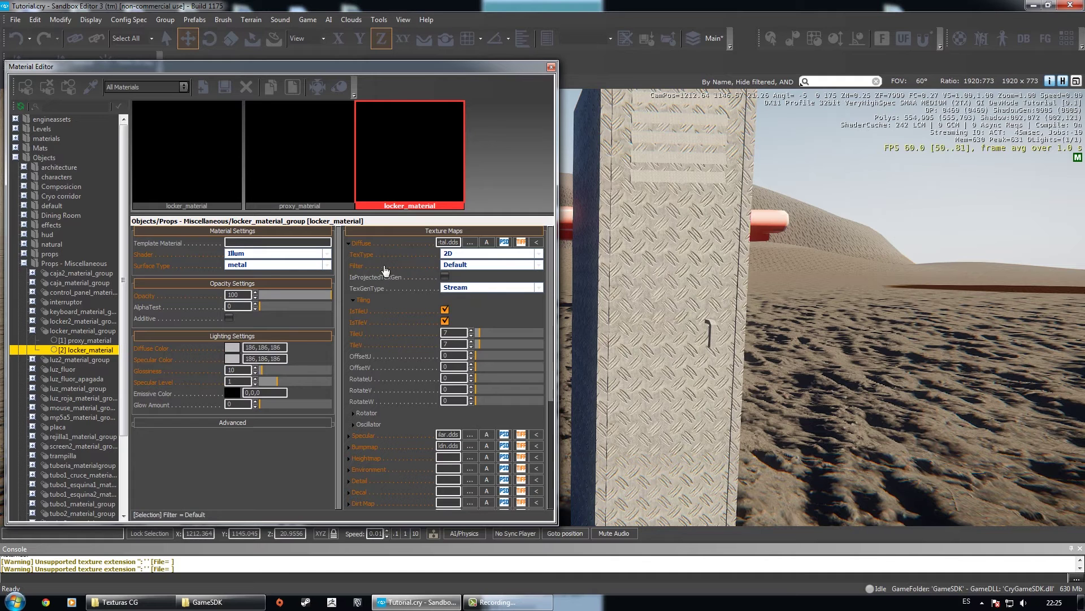
- Assign suelometal_displ.dds as locker_material's heightmap
left_click(348, 242)
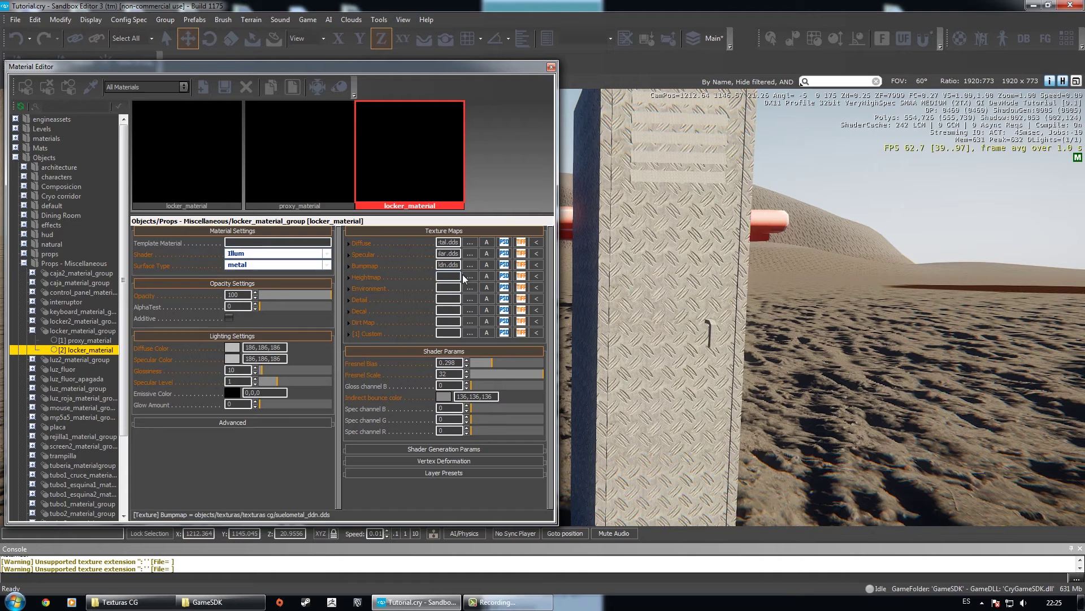
left_click(470, 276)
left_click_drag(378, 305, 417, 306)
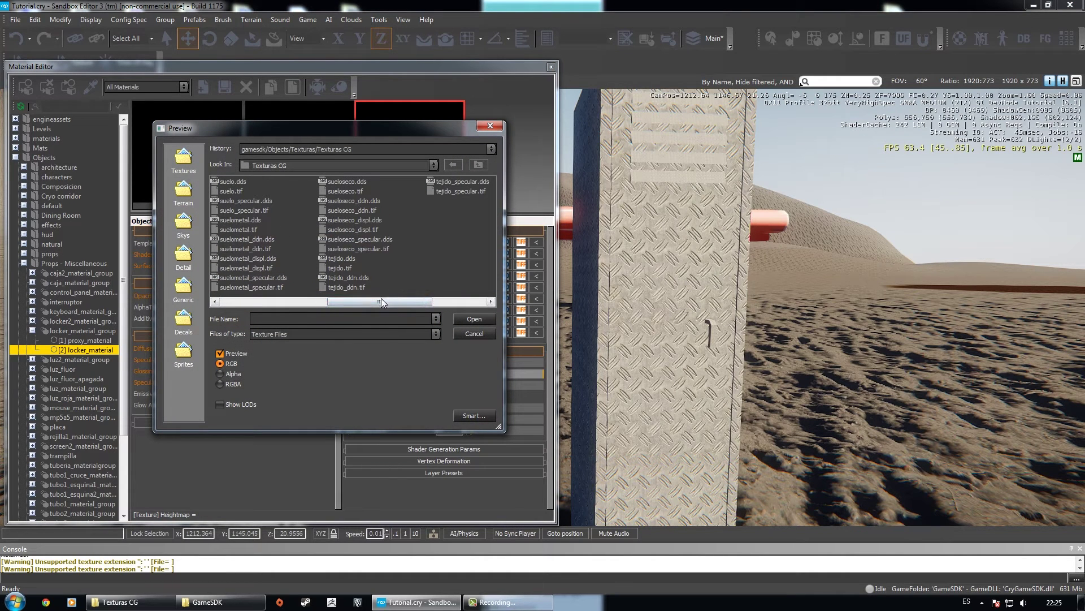
left_click(353, 201)
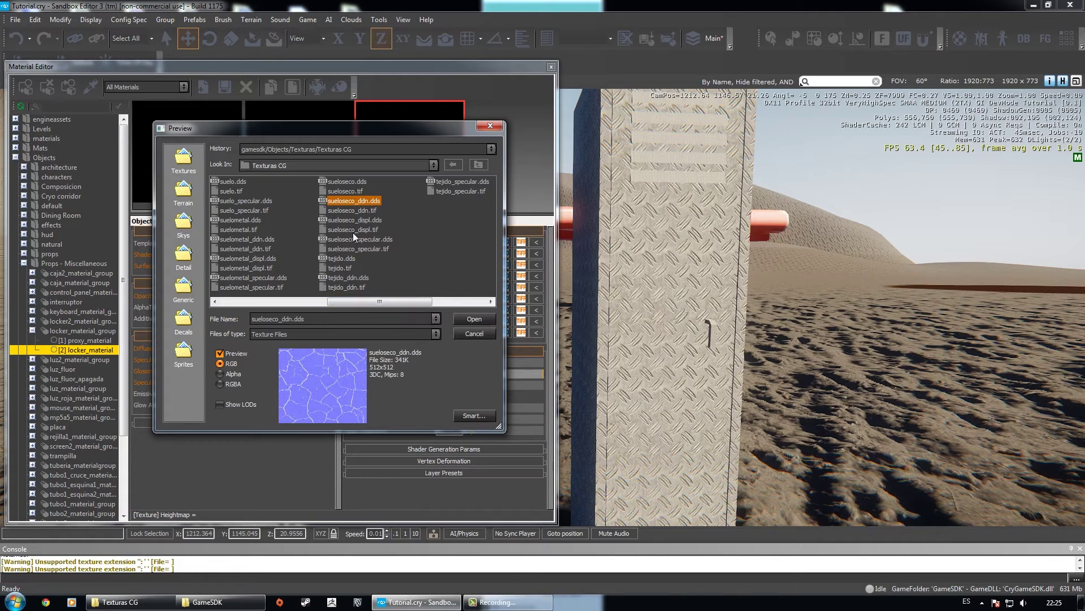
left_click(325, 301)
left_click(343, 268)
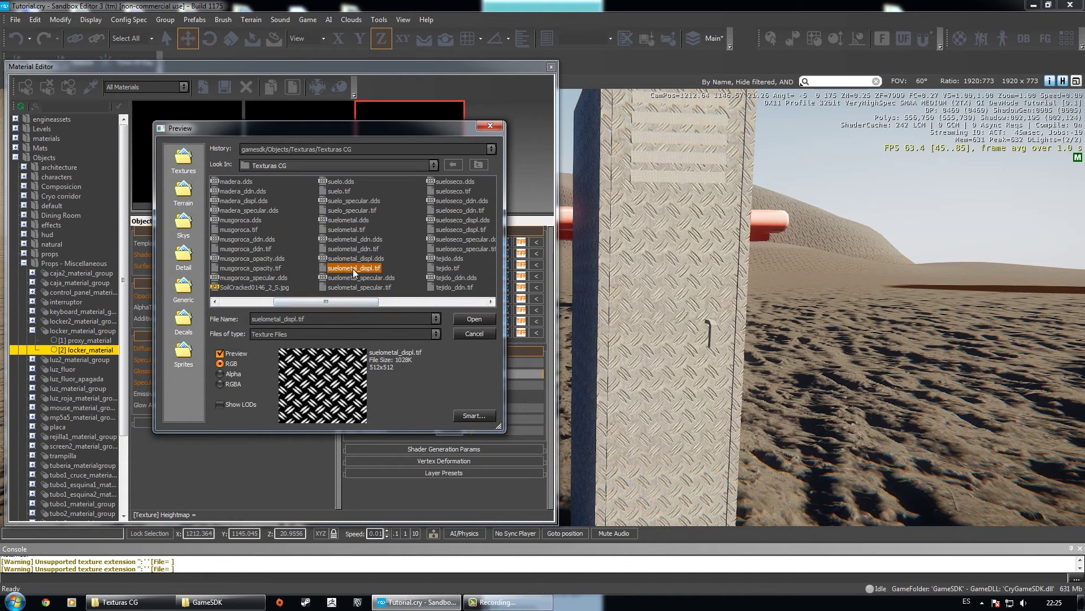
left_click(355, 259)
left_click(473, 318)
- Enable parallax occlusion mapping in locker_material's shader generation parameters
left_click(424, 450)
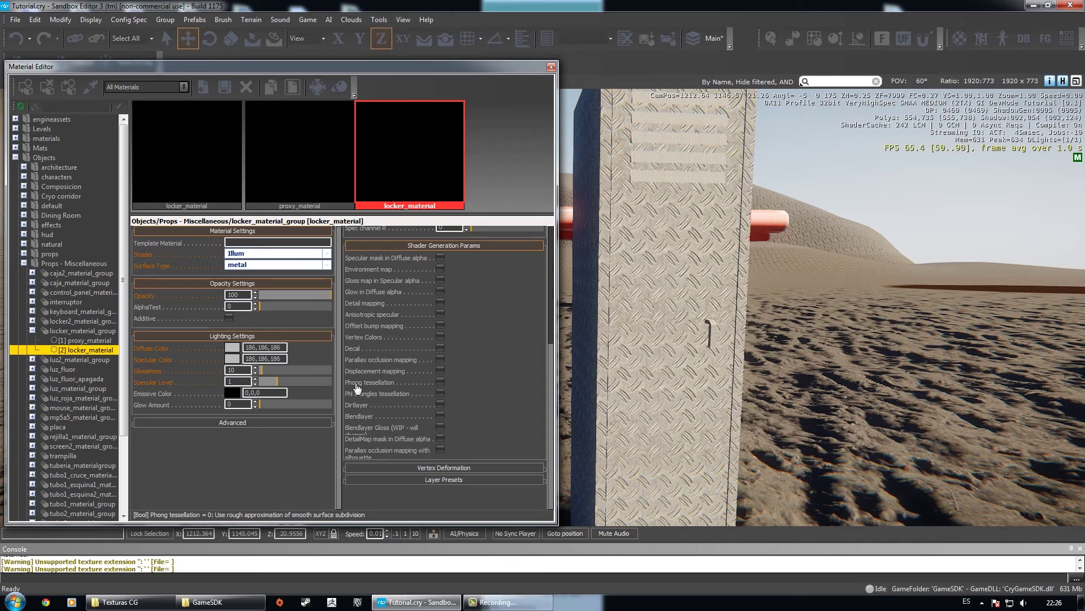
left_click(440, 357)
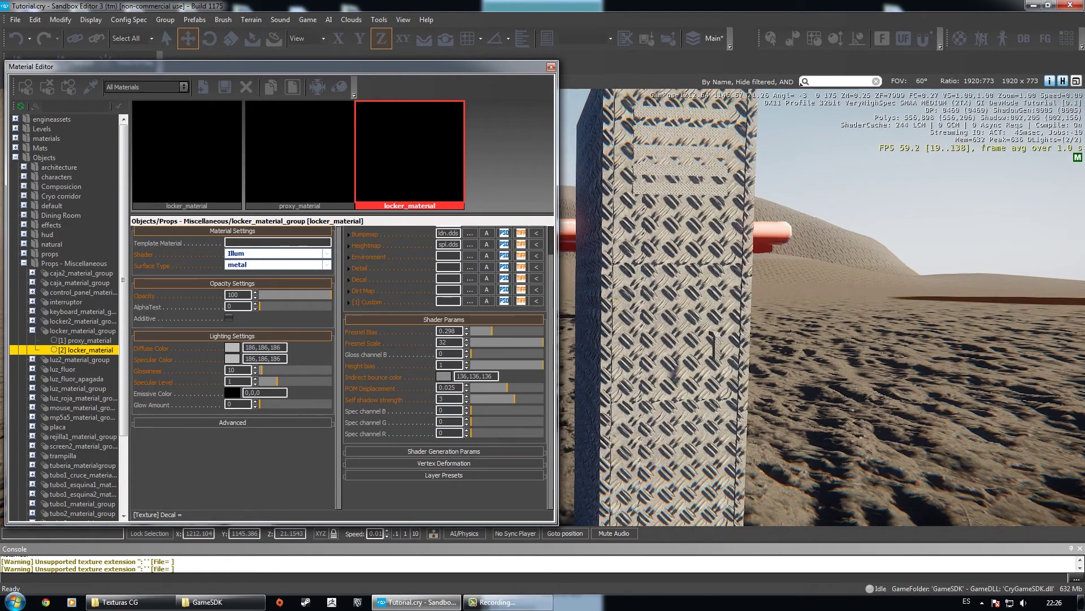
scroll(527, 342, "up", 2)
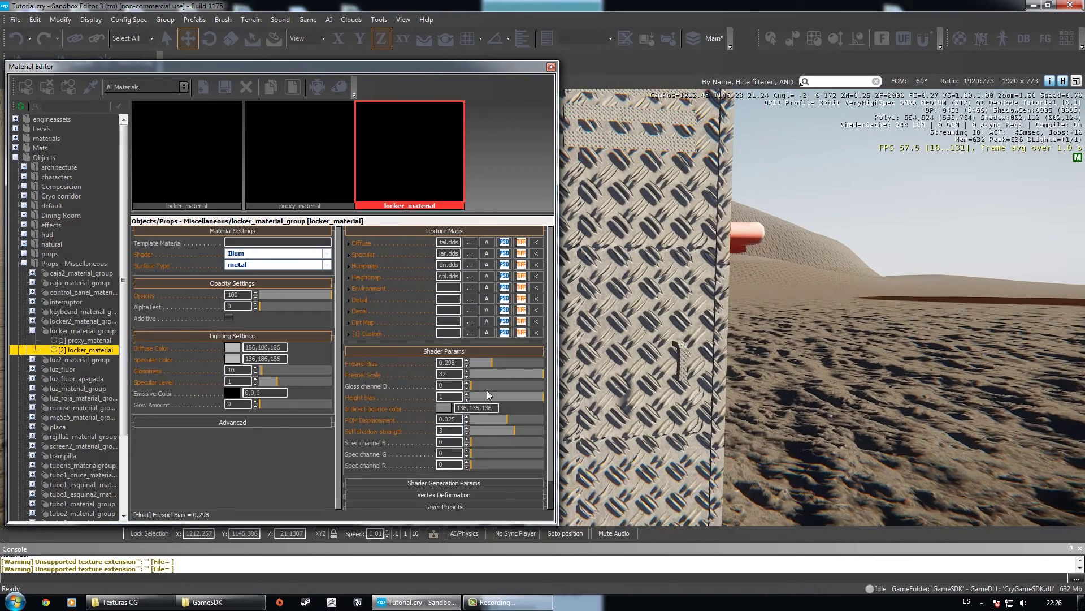
- Compare POM Displacement strengths on the locker door up to 0.0485, ending at 0.0112
left_click_drag(487, 419, 479, 417)
key("w")
key("d")
right_click_drag(717, 328, 617, 229)
right_click_drag(784, 220, 698, 291)
left_click_drag(484, 419, 542, 416)
right_click_drag(789, 255, 777, 255)
key("d")
key("s")
key("d")
key("w")
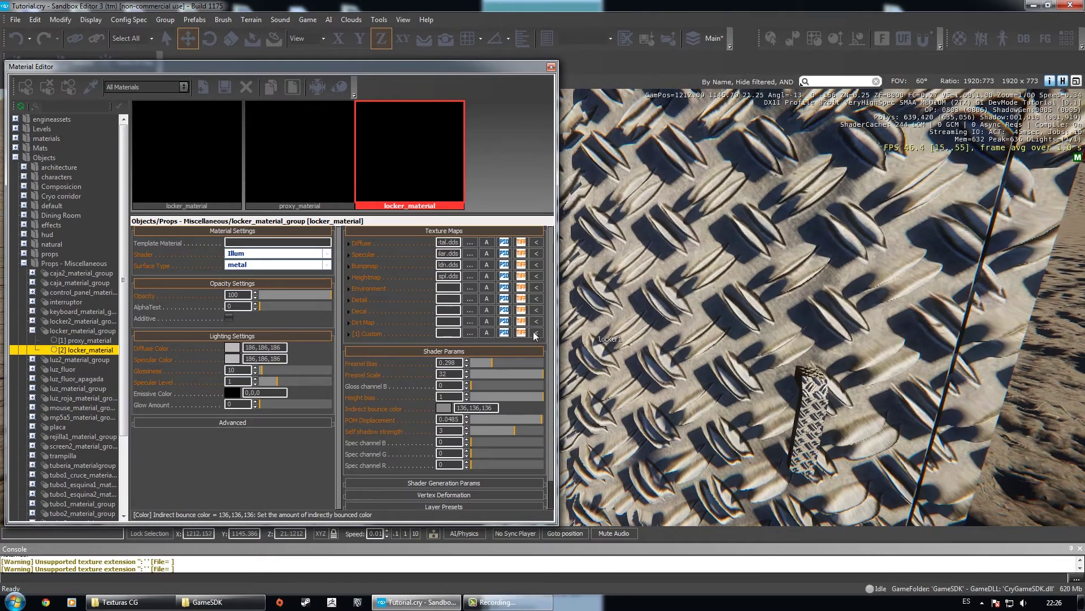
left_click(494, 418)
left_click(491, 419)
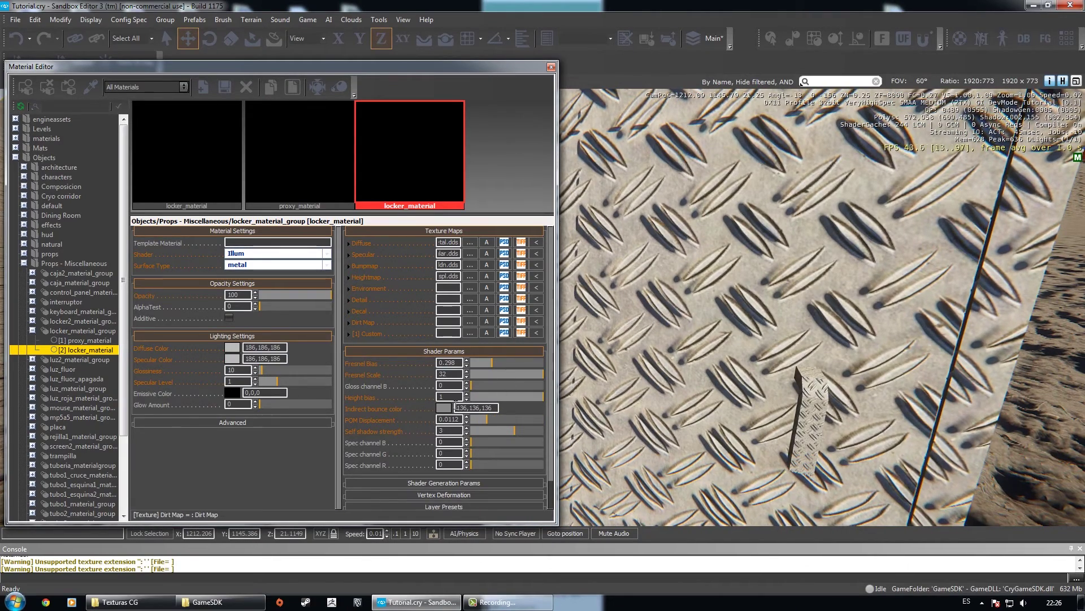
- Clear locker_material's heightmap
mouse_move(461, 280)
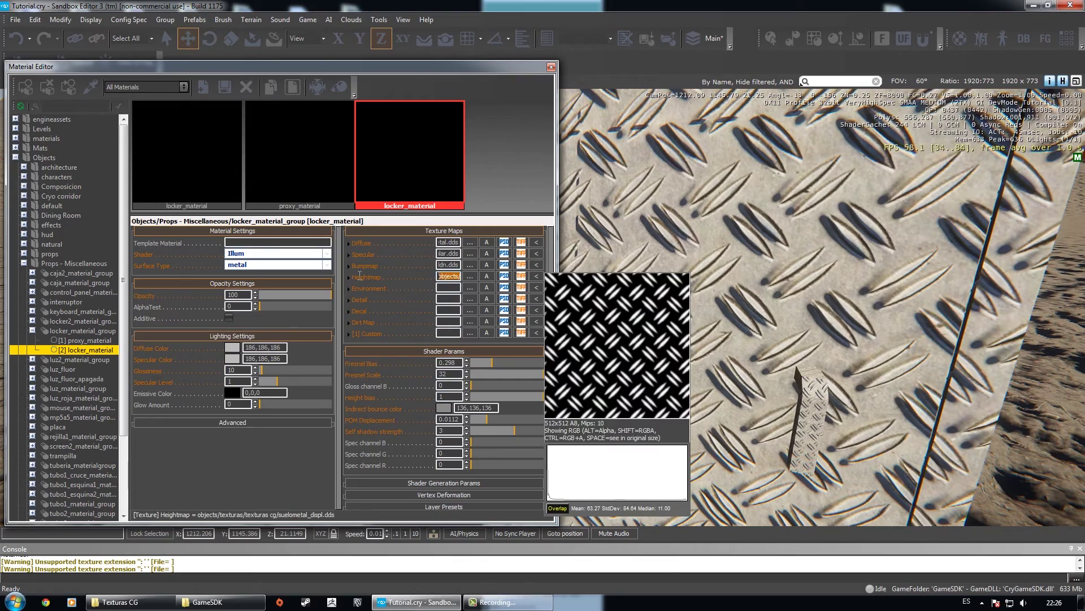
key("BackSpace")
key("Return")
- Set locker_material's Glossiness to 188 while viewing the sunlit side of the locker
right_click_drag(674, 215, 575, 167)
key("d")
key("d")
key("w")
key("s")
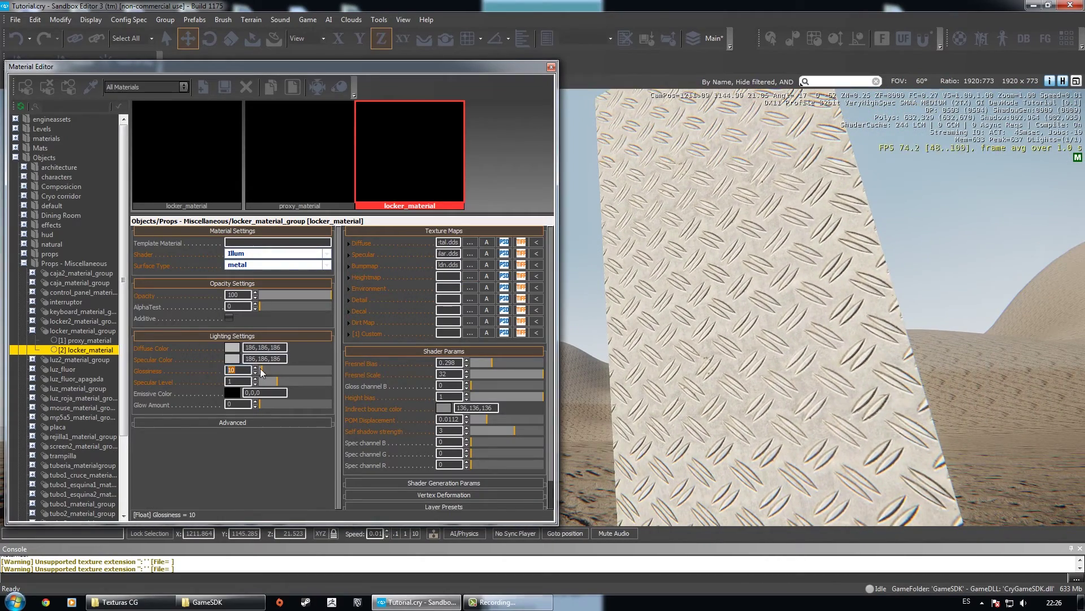
left_click_drag(269, 369, 321, 371)
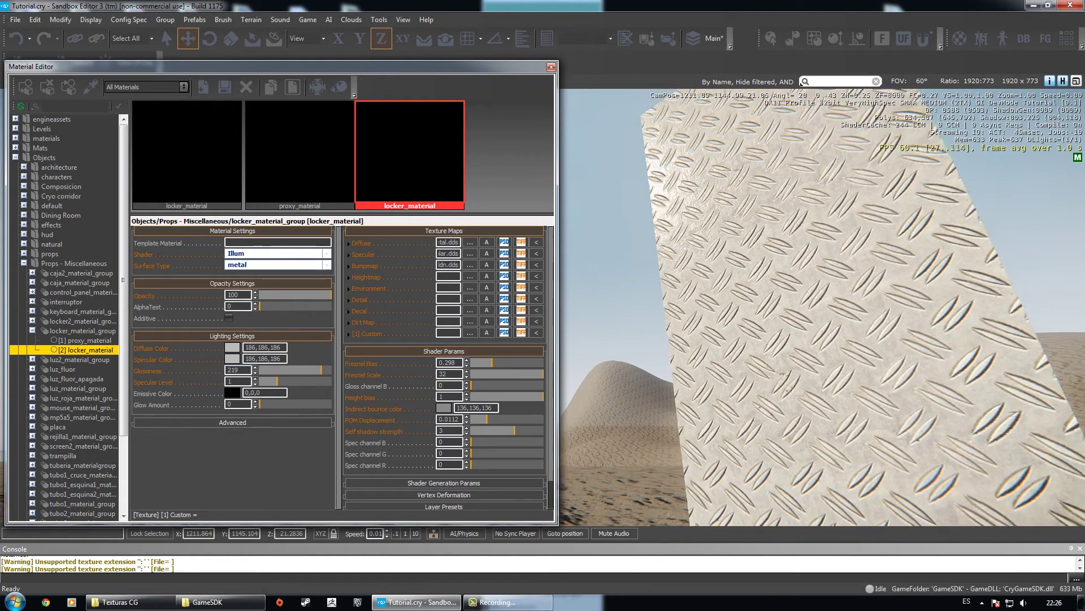
mouse_move(300, 368)
left_mouse_down()
mouse_move(271, 371)
mouse_move(332, 370)
mouse_move(316, 371)
left_mouse_up()
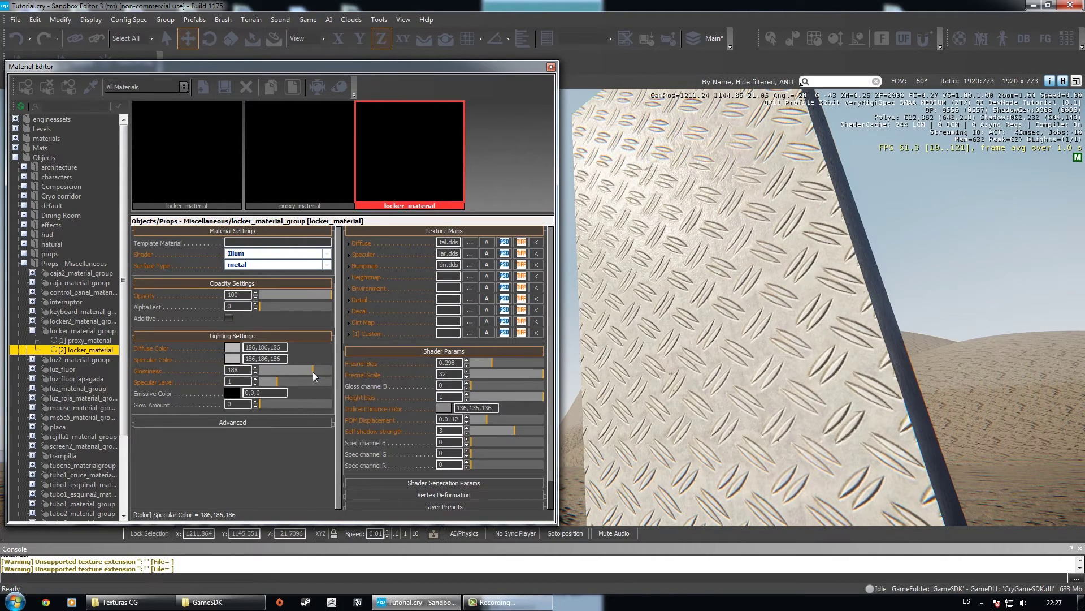
- Close the Material Editor and examine the highlight on the locker from several angles
left_click(551, 67)
right_click_drag(542, 307, 702, 306)
key("w")
key("a")
key("a")
key("d")
right_click_drag(536, 169, 521, 181)
key("s")
key("d")
left_click_drag(490, 148, 461, 206)
mouse_move(540, 215)
right_mouse_down()
mouse_move(560, 214)
mouse_move(540, 217)
right_mouse_up()
key("a")
key("d")
key("a")
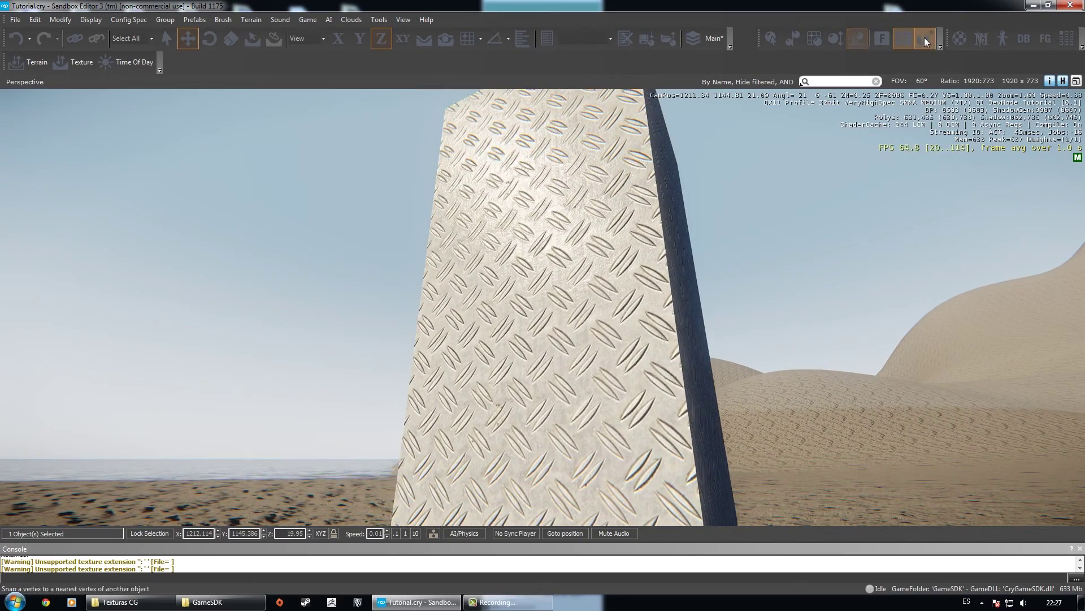
- Reopen the Material Editor and pick the material from the locker object
left_click(955, 39)
left_click(91, 87)
left_click(698, 280)
- Test different Fresnel Bias and Fresnel Scale values on the locker, ending at Bias 1 and Scale 32
right_click_drag(697, 281, 664, 276)
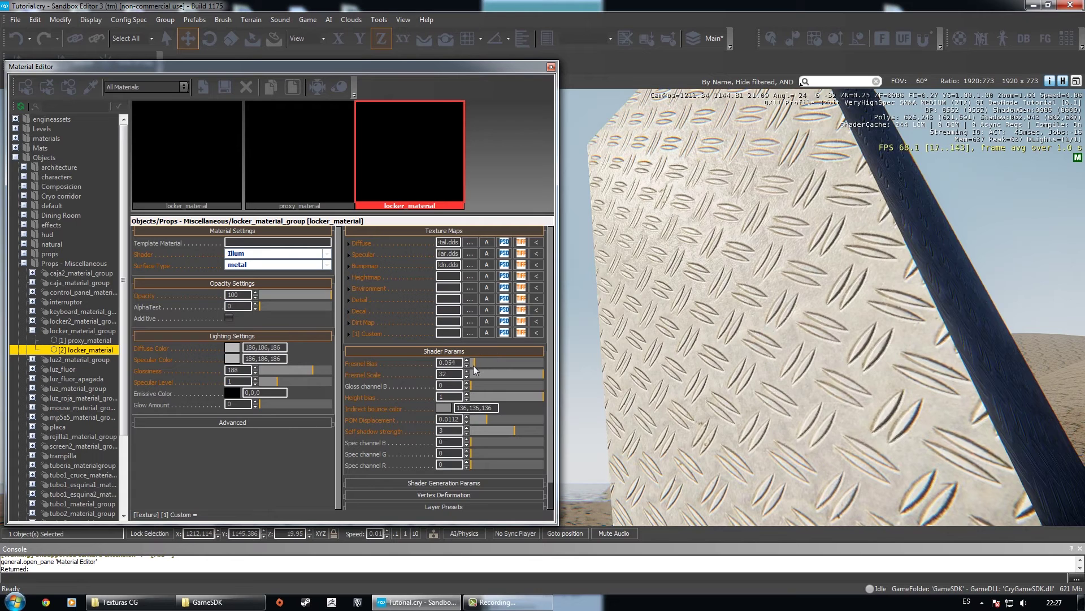
left_click(500, 366)
mouse_move(501, 366)
left_mouse_down()
mouse_move(545, 366)
mouse_move(467, 368)
mouse_move(489, 367)
left_mouse_up()
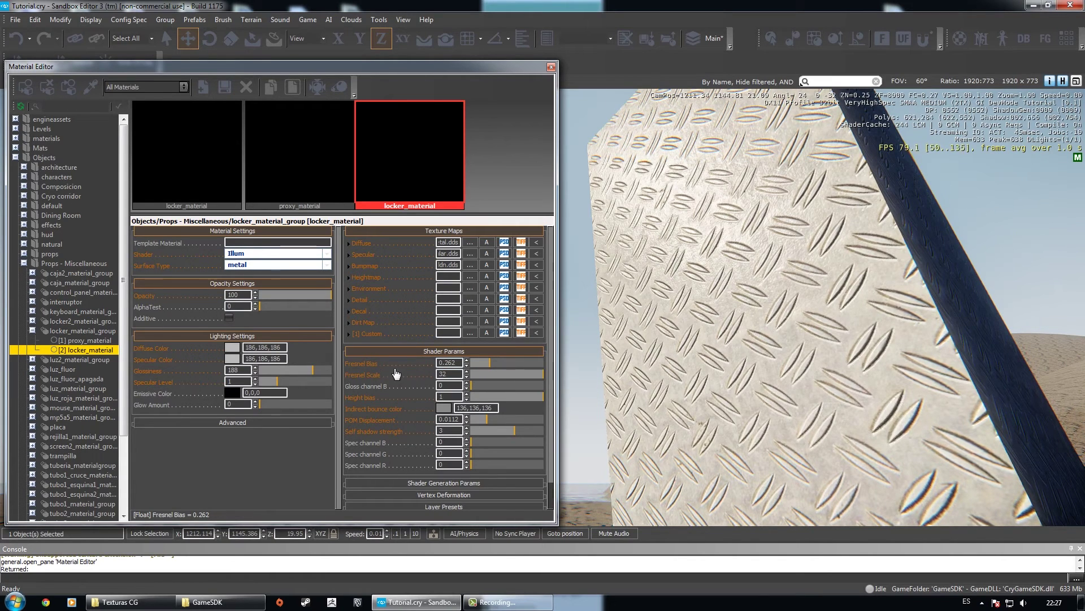
left_click_drag(493, 375, 446, 378)
mouse_move(474, 363)
left_mouse_down()
mouse_move(459, 363)
mouse_move(548, 362)
left_mouse_up()
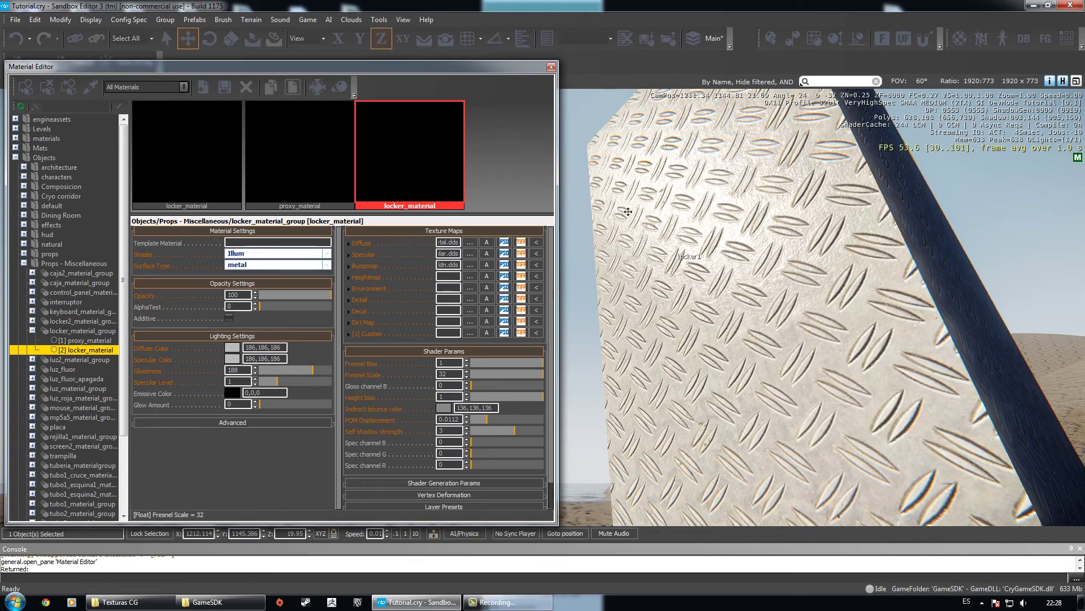
- Clear locker_material's bump map and specular map
mouse_move(465, 269)
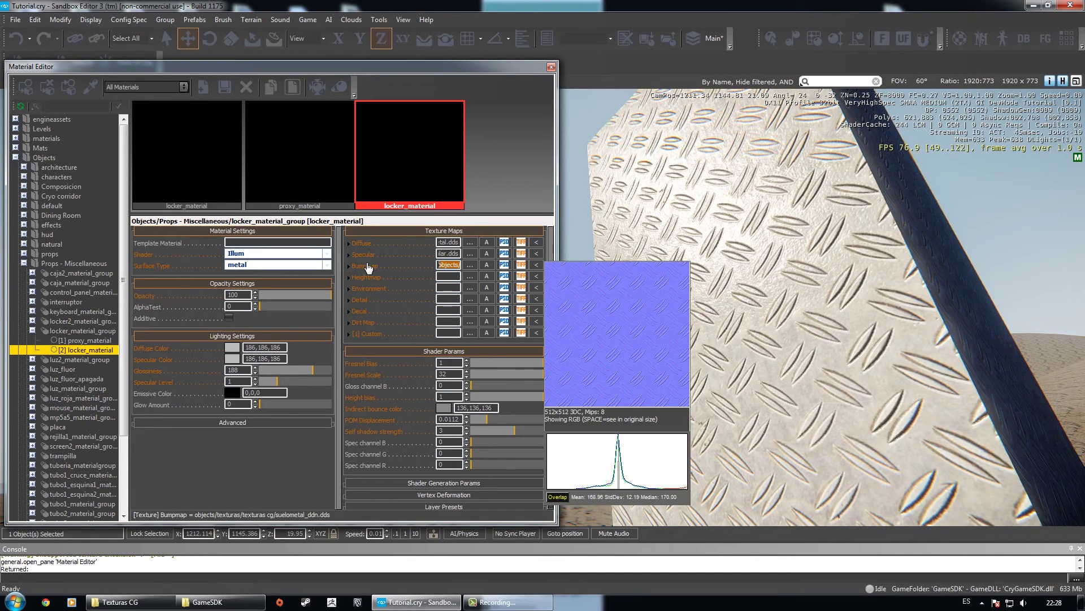
key("BackSpace")
key("Return")
key("BackSpace")
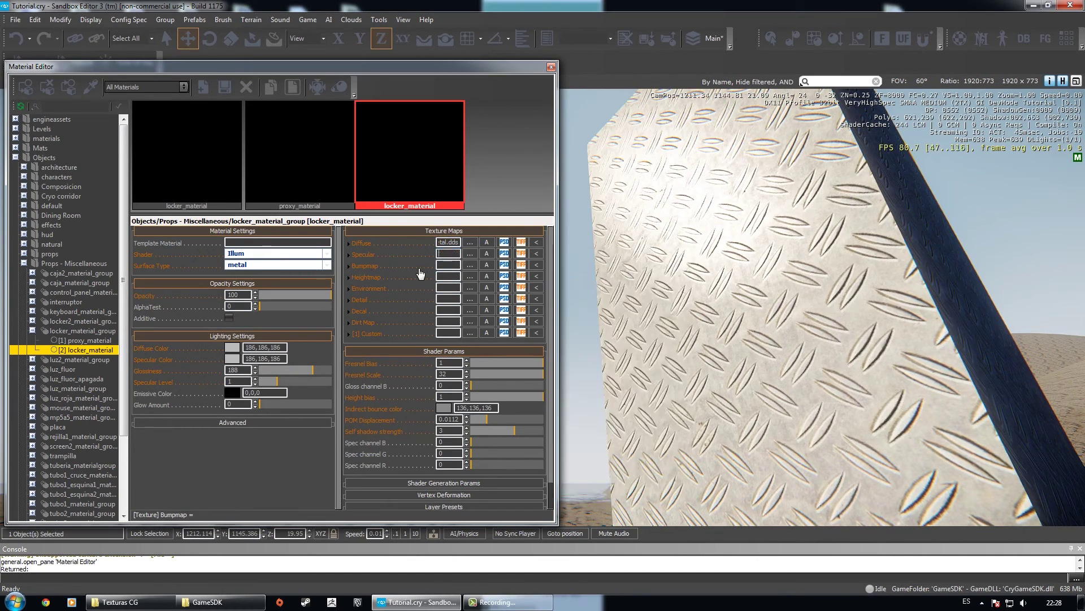
key("Return")
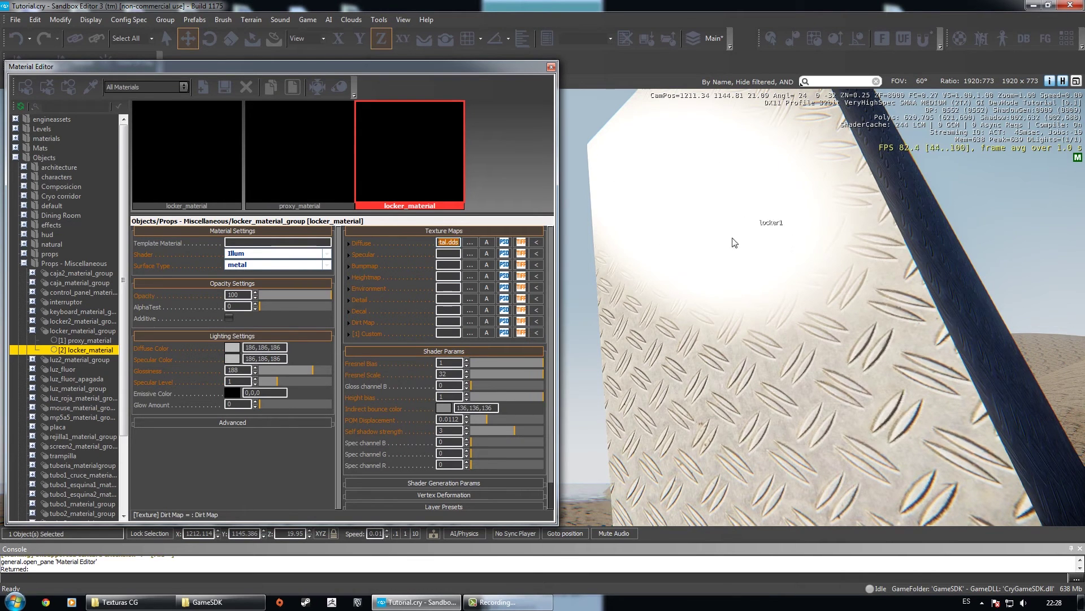
- Set locker_material's Fresnel Bias to 0.292 and Fresnel Scale to 8.37
mouse_move(486, 364)
left_mouse_down()
mouse_move(499, 374)
mouse_move(408, 376)
left_mouse_up()
left_click(479, 374)
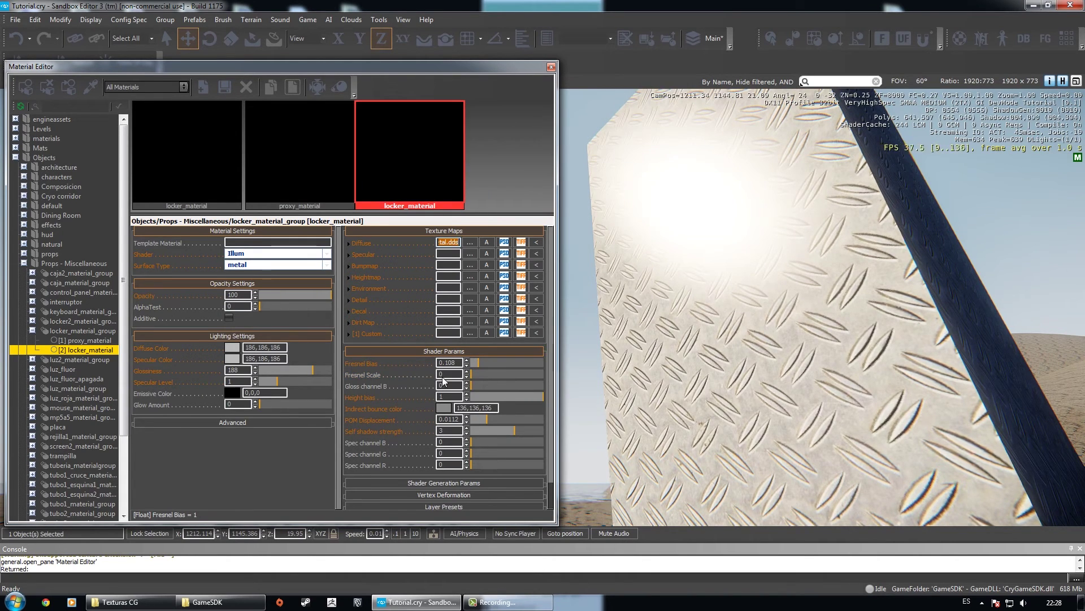
mouse_move(493, 364)
left_mouse_down()
mouse_move(514, 364)
mouse_move(467, 374)
left_mouse_up()
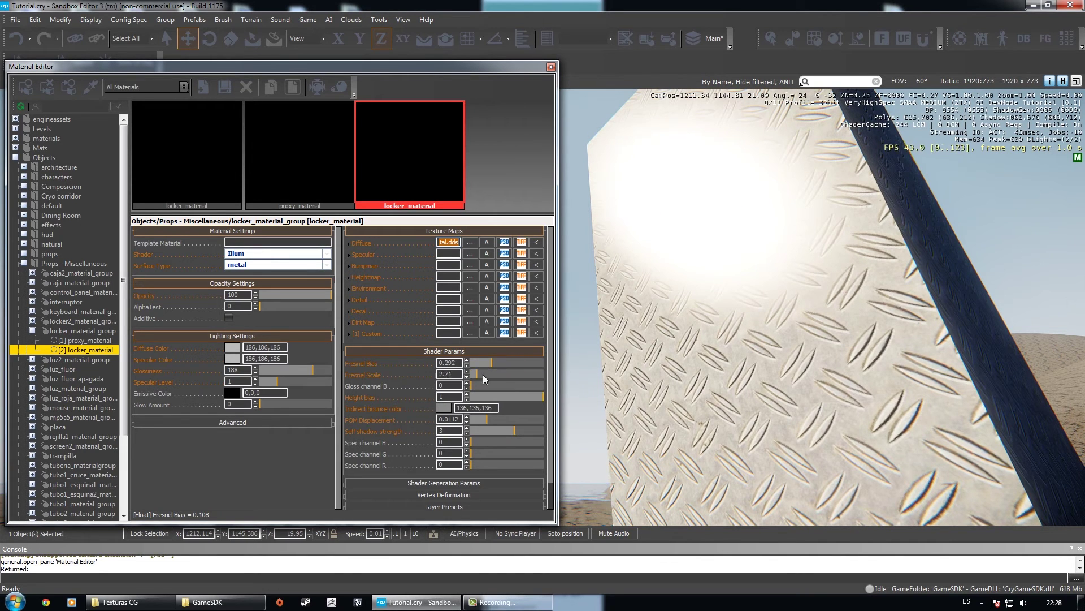
left_click(490, 373)
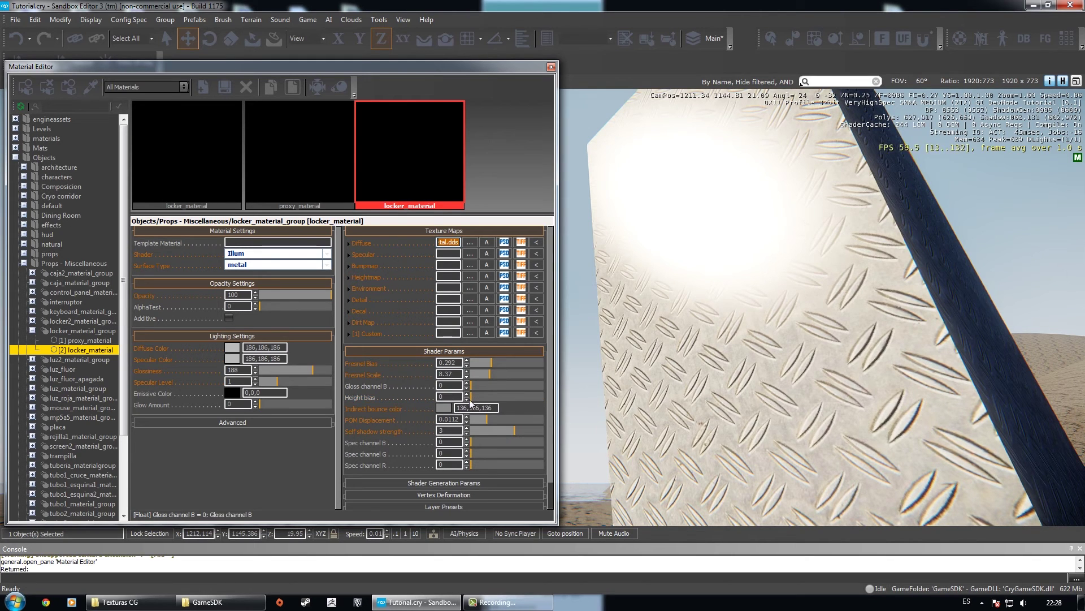
- Disable parallax occlusion mapping in locker_material's shader generation parameters
left_click(443, 483)
left_click(441, 359)
left_click(466, 246)
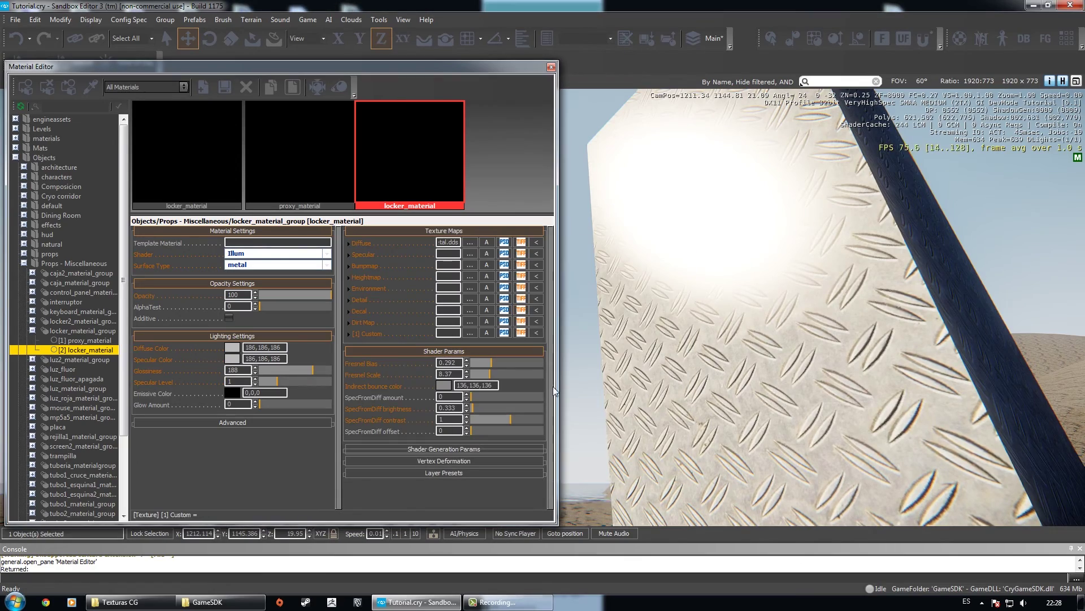
- Set locker_material's diffuse colour to blue 10,40,236
key("s")
right_click_drag(696, 345, 758, 354)
key("a")
key("w")
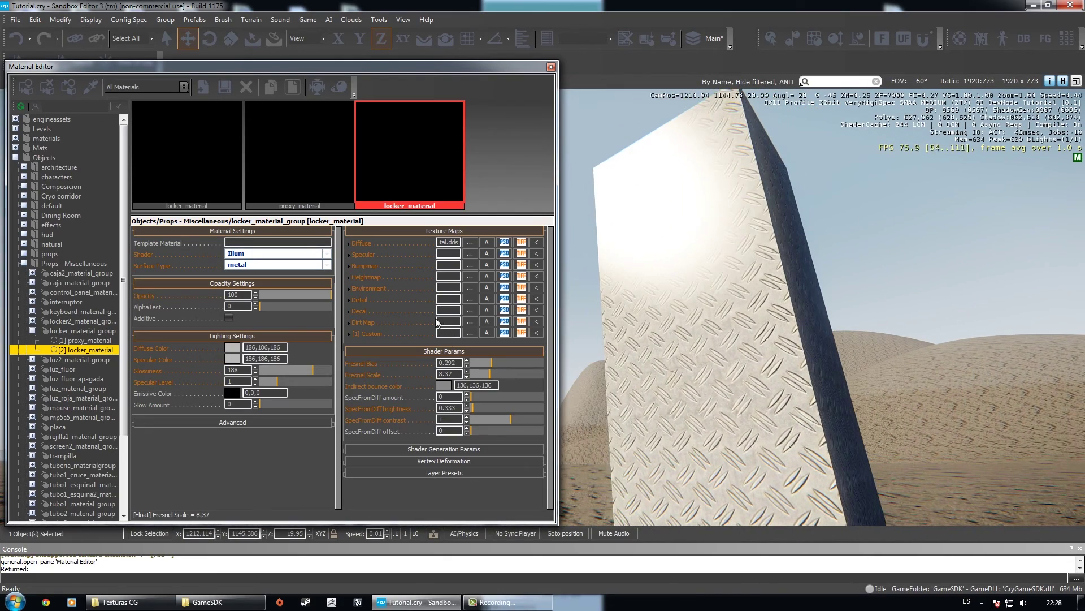
right_click_drag(690, 181, 667, 183)
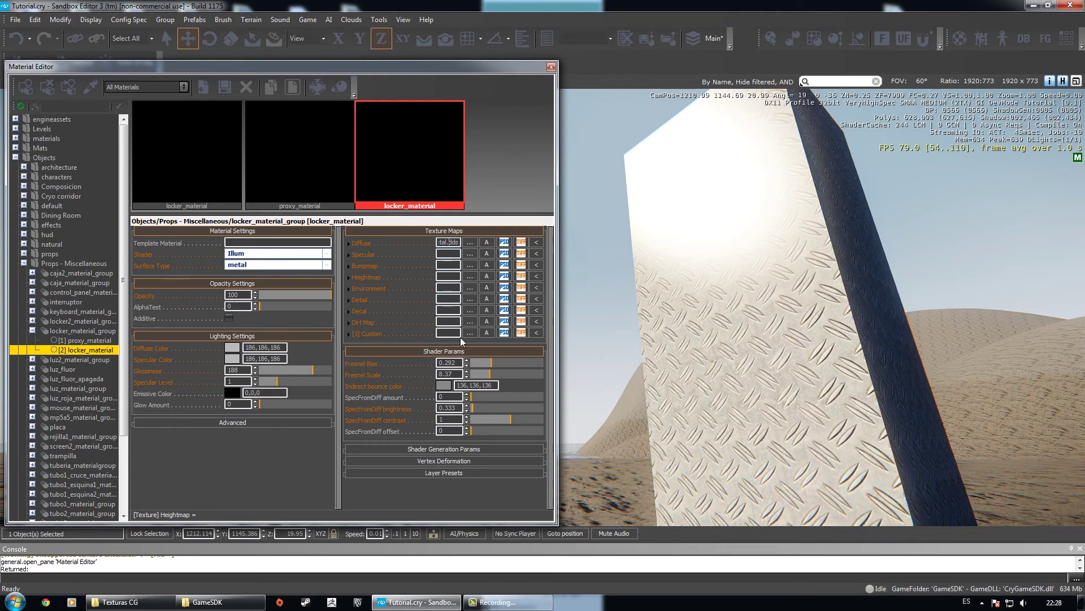
left_click(236, 349)
left_click_drag(518, 258, 509, 256)
left_click_drag(565, 280, 558, 287)
left_click(622, 244)
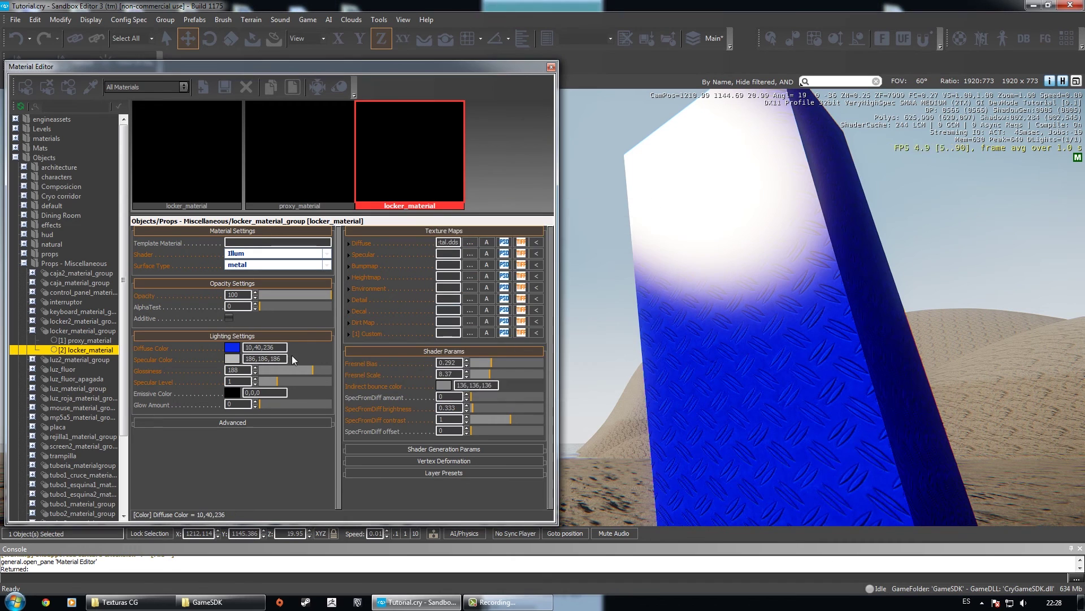
- Set locker_material's specular colour to red 225,8,8 and its Specular Level to 4
left_click(232, 358)
left_click(542, 255)
left_click_drag(550, 274, 552, 289)
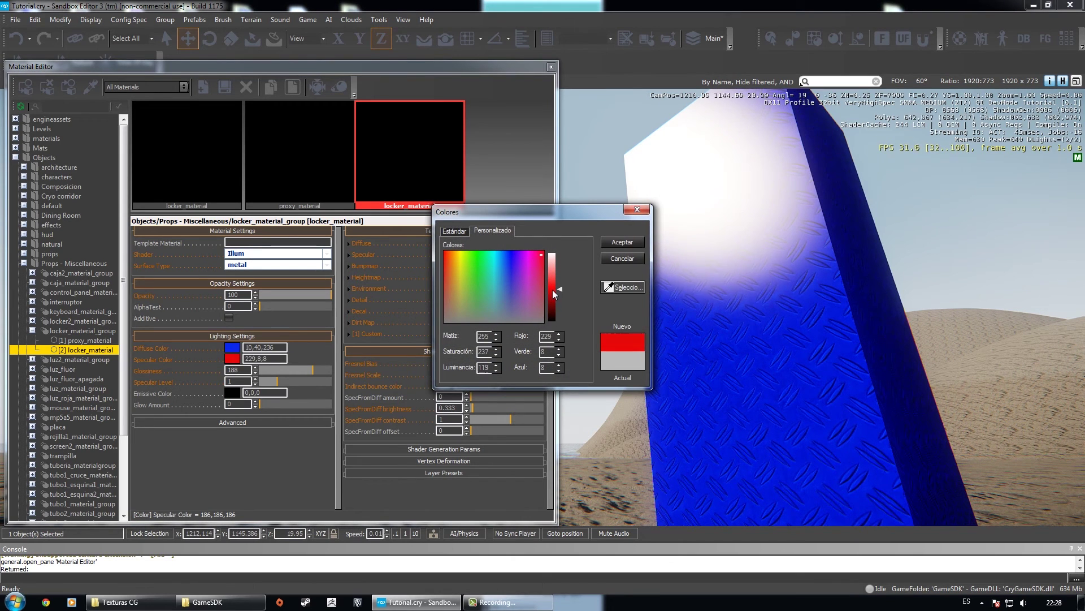
left_click(621, 243)
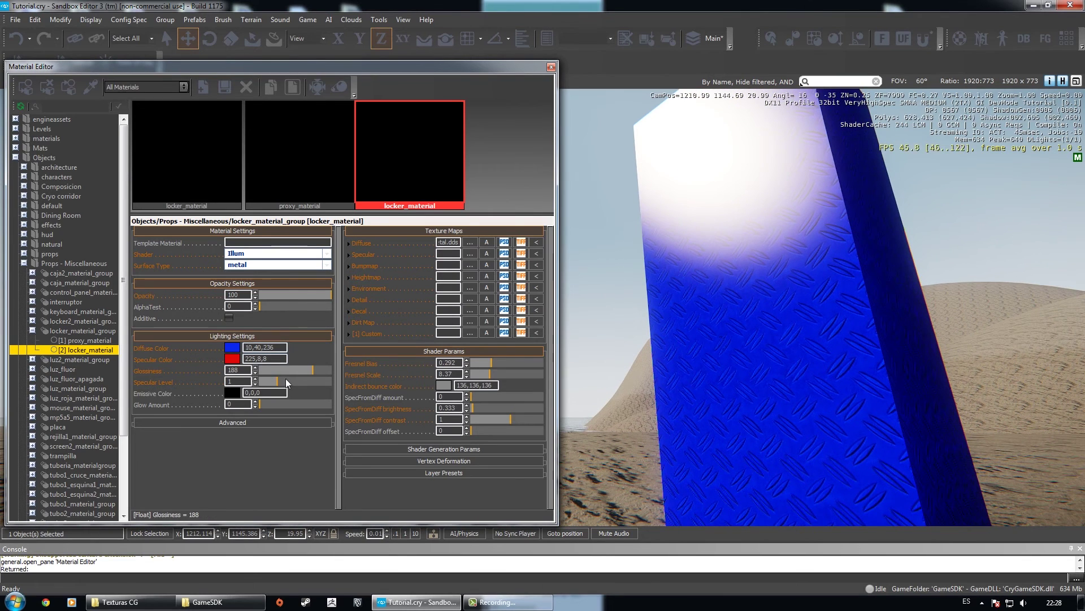
left_click_drag(286, 378, 341, 380)
- Assign suelometal_specular.dds as locker_material's specular texture map
left_click(470, 254)
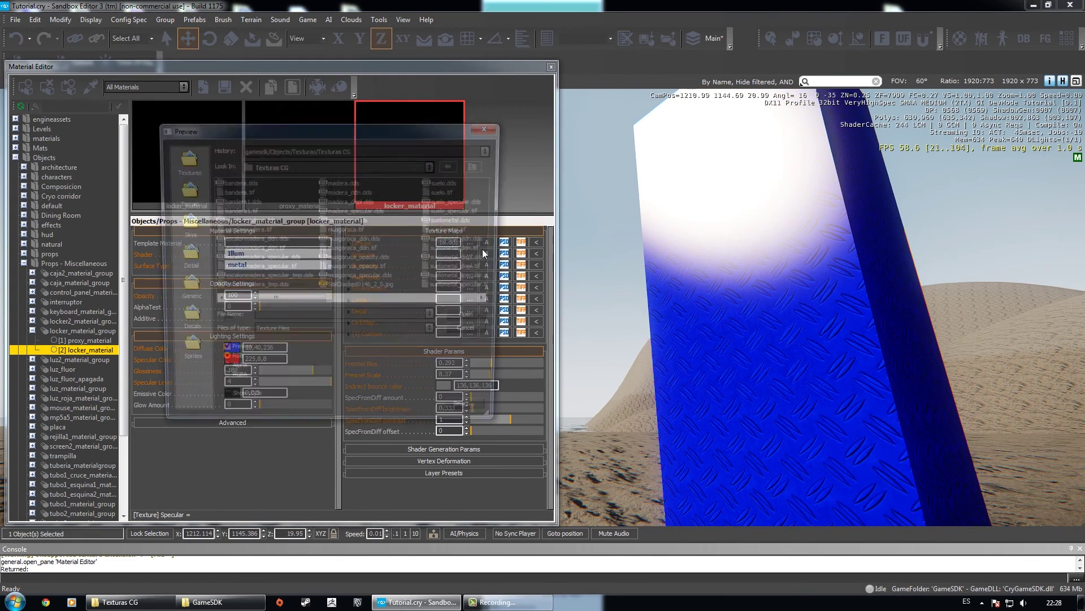
left_click_drag(307, 300, 361, 300)
left_click(367, 249)
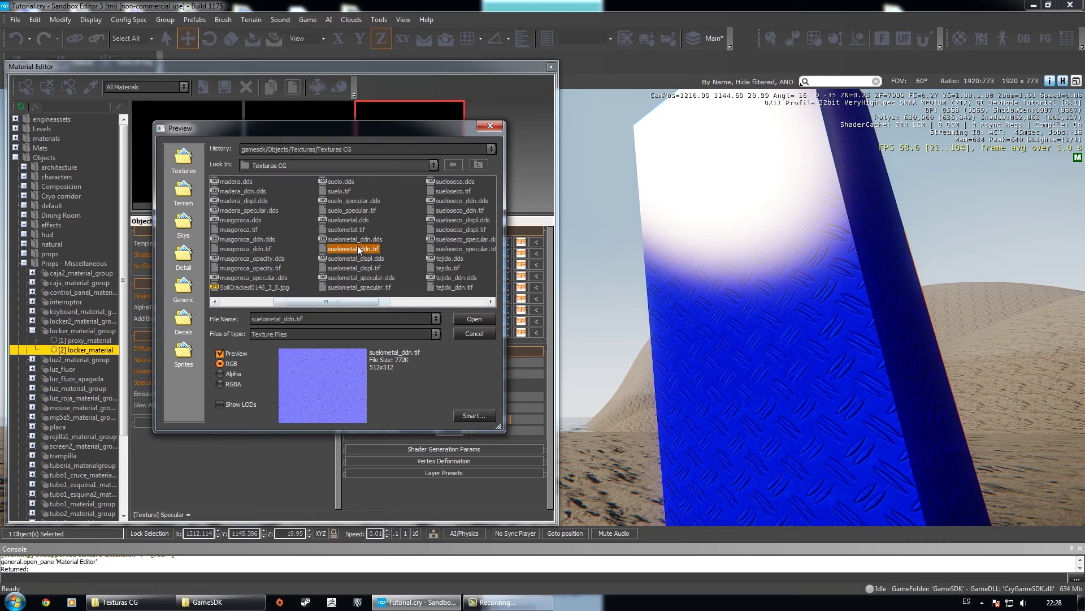
left_click(372, 259)
left_click(378, 278)
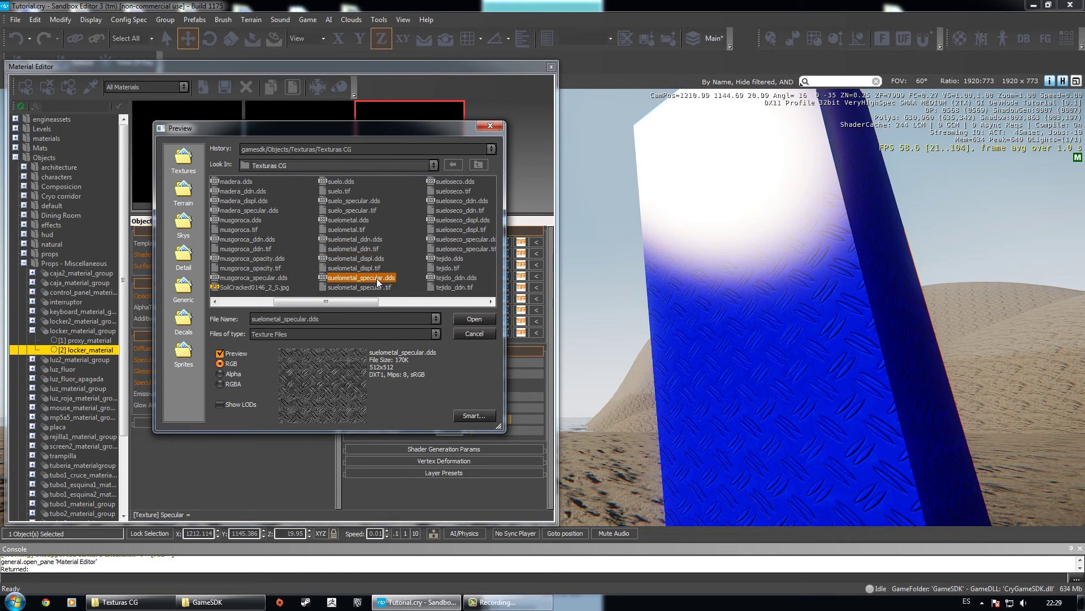
left_click(474, 319)
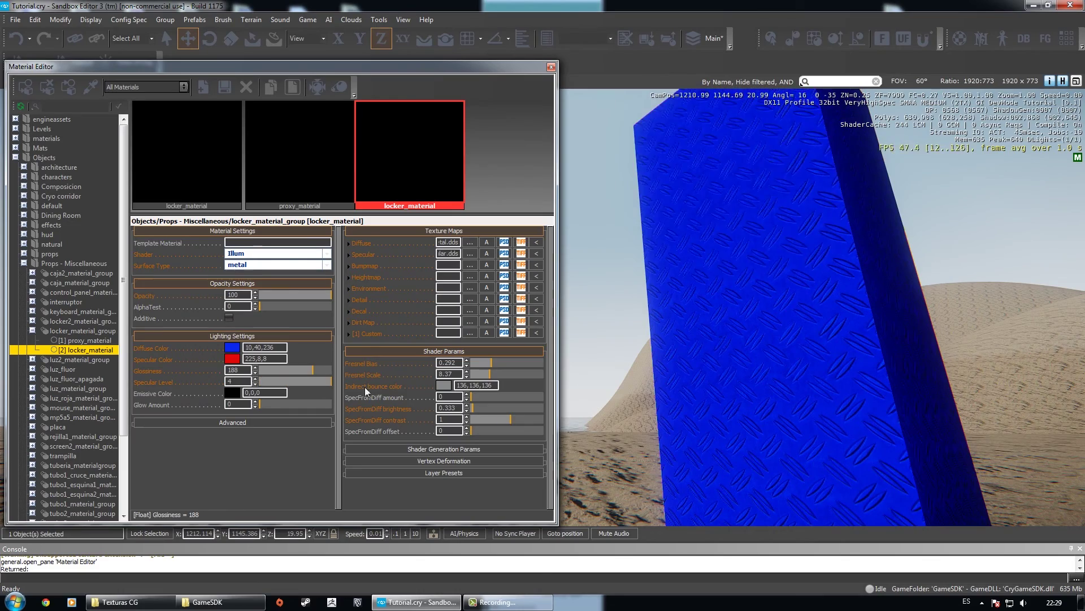
- Fly to the red log walkway at camera speed 0.1 and pick its troncos material from the viewport into the Material Editor
left_click(551, 67)
key("a")
right_click_drag(543, 306, 814, 276)
key("s")
key("a")
key("w")
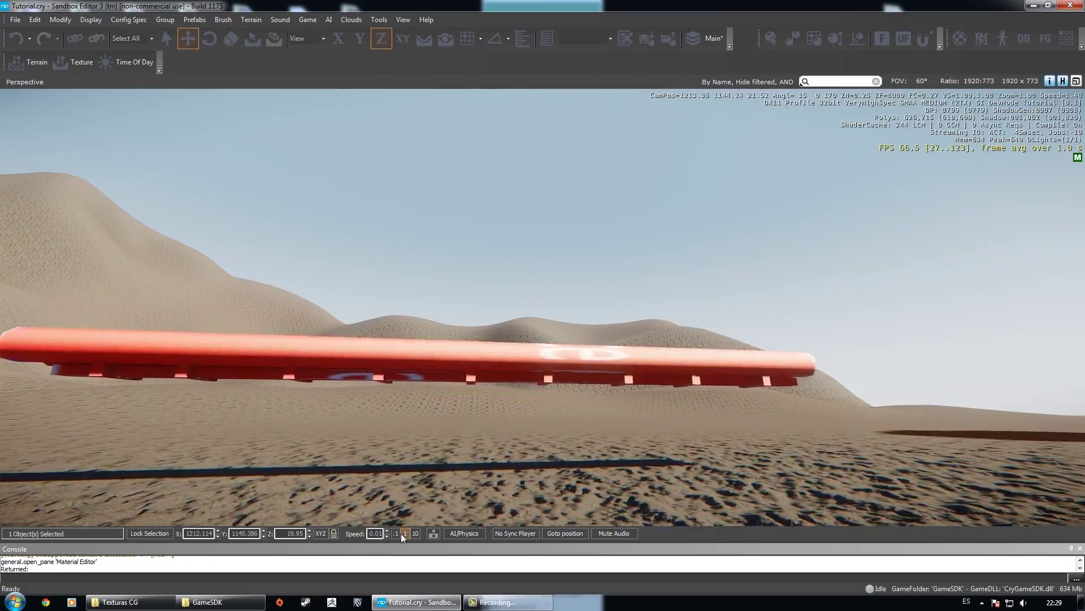
left_click(402, 533)
left_click(396, 534)
right_click_drag(407, 469, 436, 531)
left_click(964, 37)
left_click(90, 87)
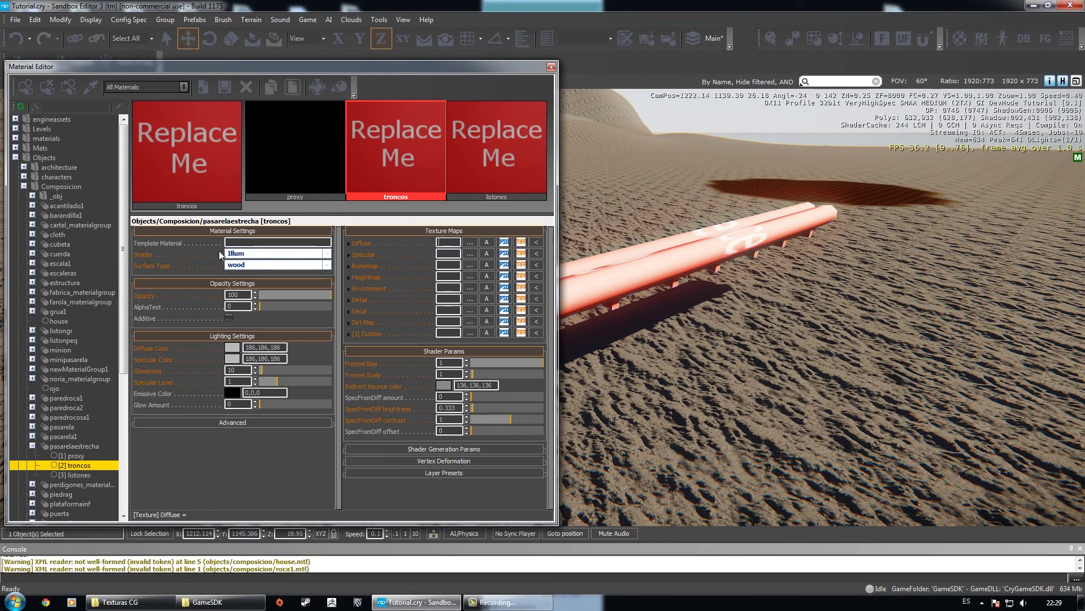
- Assign madera.dds from the Texturas CG folder as the troncos material's diffuse map
left_click(470, 243)
key("Escape")
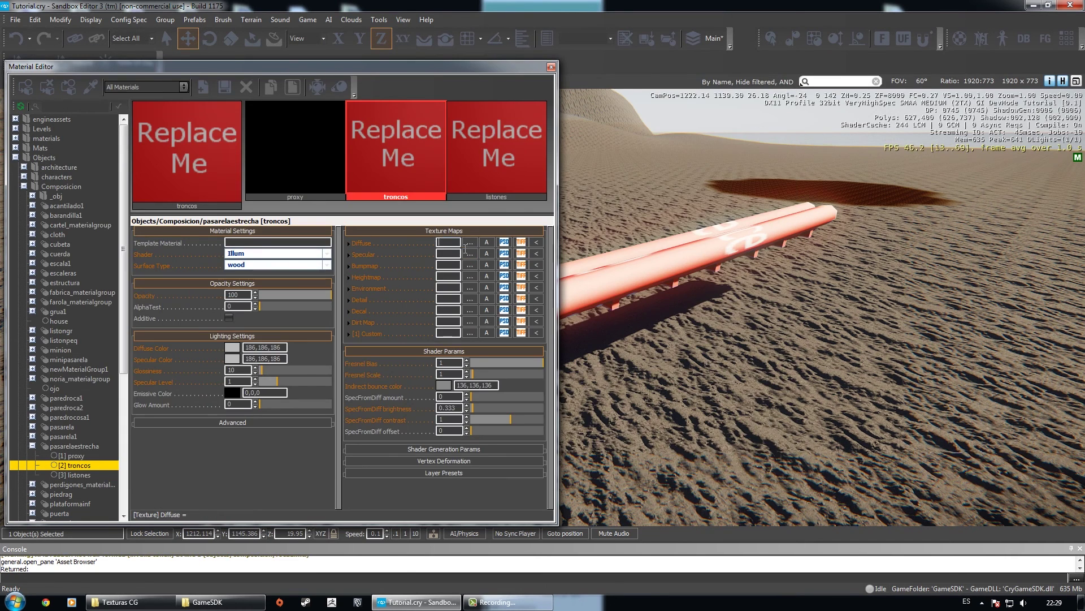
left_click(465, 247)
mouse_move(266, 302)
left_mouse_down()
mouse_move(394, 305)
mouse_move(247, 302)
left_mouse_up()
left_click(345, 210)
left_click(348, 222)
left_click(347, 190)
left_click(344, 181)
left_click(468, 319)
right_click_drag(854, 240, 799, 254)
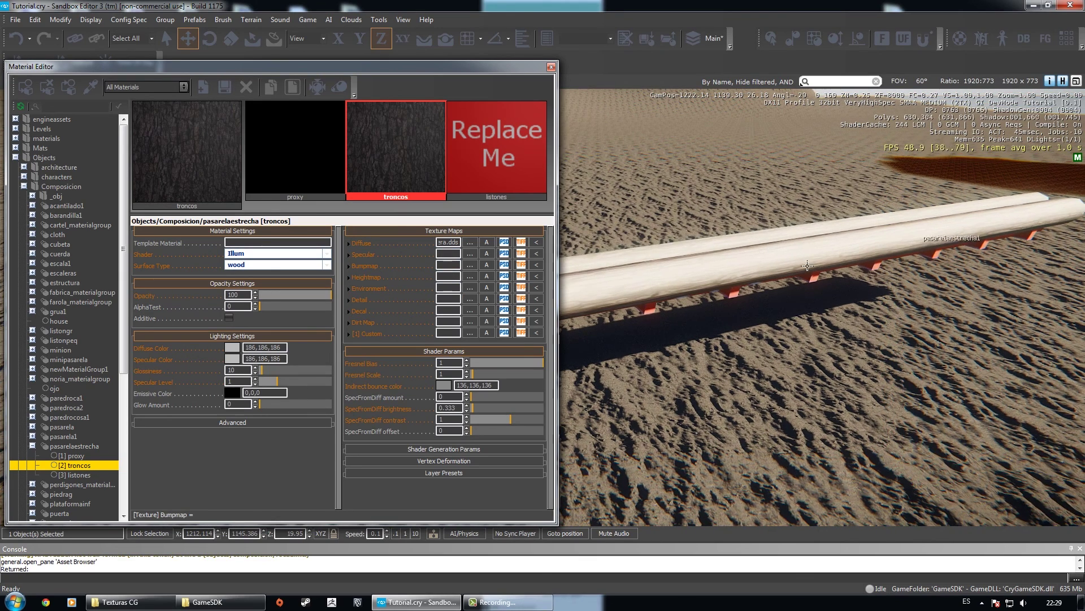
- Assign madera_specular.dds as the troncos material's specular map
left_click(469, 253)
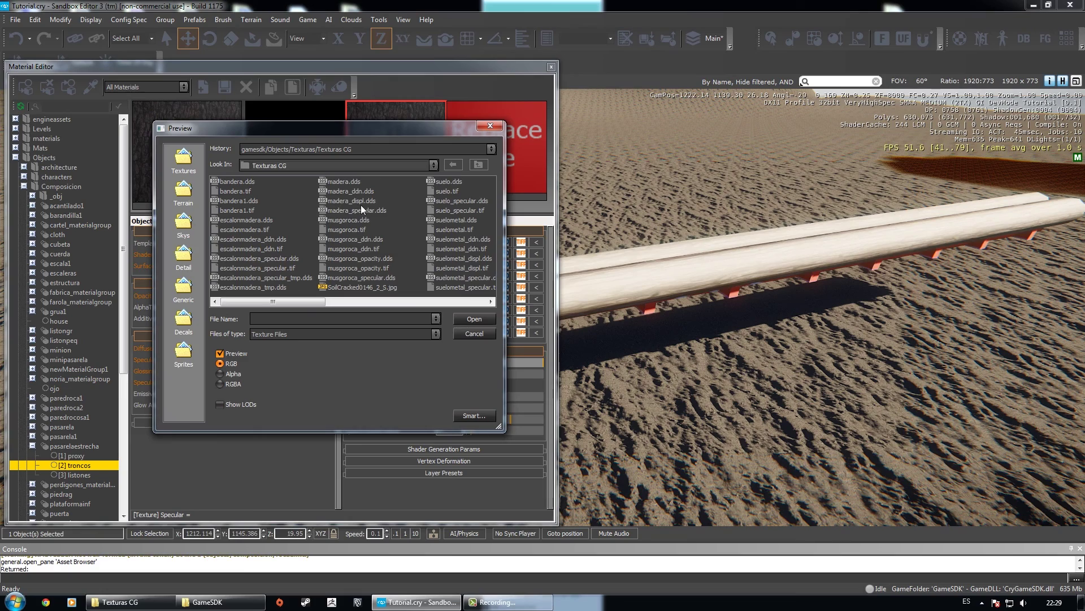
left_click(361, 207)
left_click(474, 319)
right_click_drag(752, 271, 780, 267)
- Compare the madera texture previews and assign madera_ddn.dds as the troncos material's bump map
left_click(470, 265)
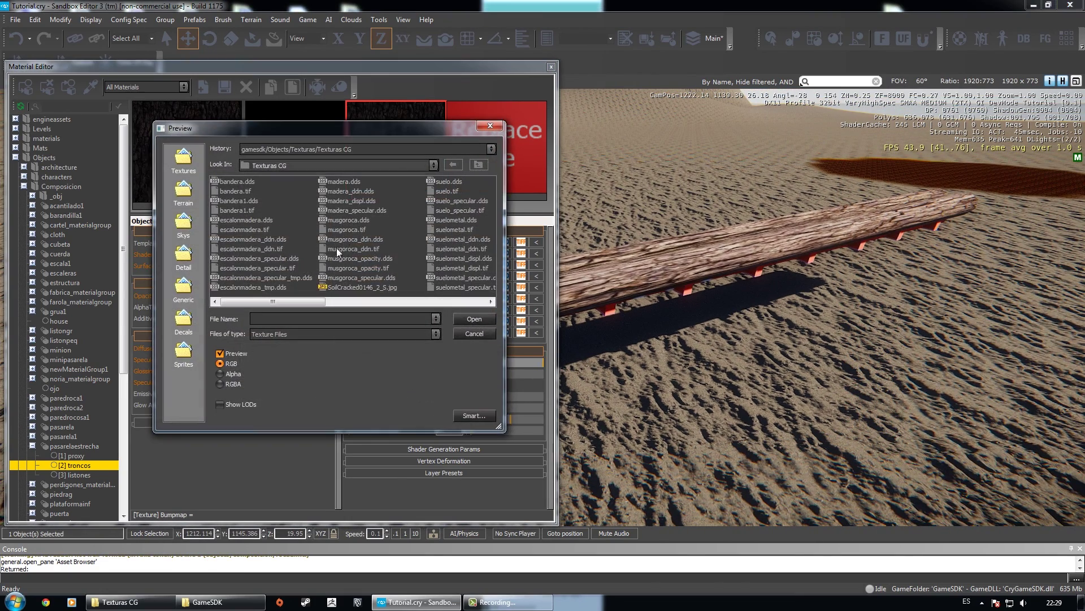
left_click(354, 210)
left_click(352, 193)
left_click(353, 211)
left_click(355, 220)
left_click(355, 238)
left_click(266, 286)
left_click(350, 210)
left_click(348, 193)
left_click(348, 201)
left_click(352, 211)
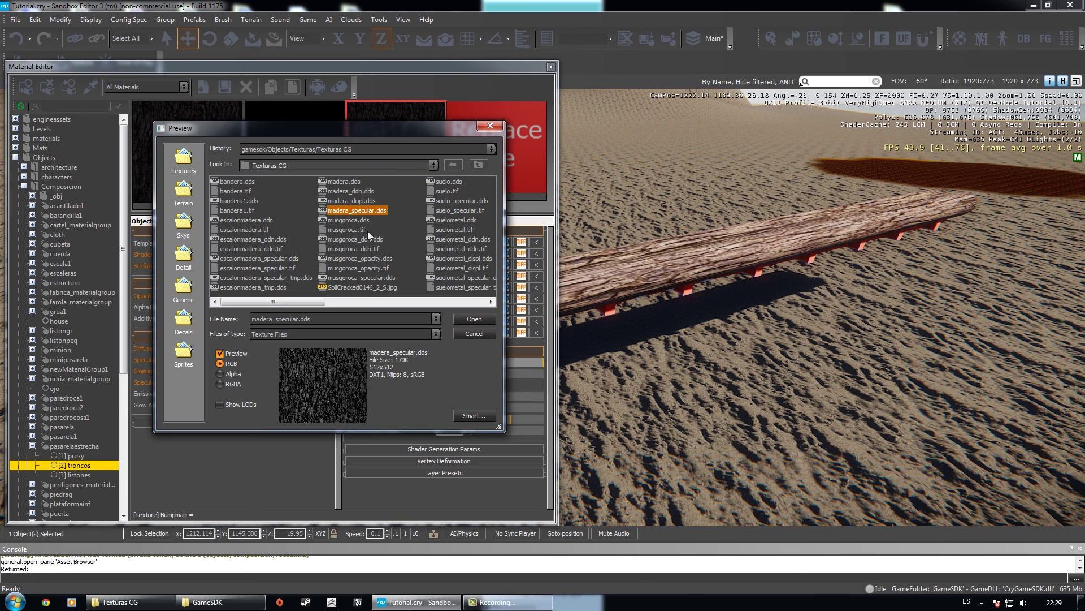
left_click(348, 200)
left_click(348, 191)
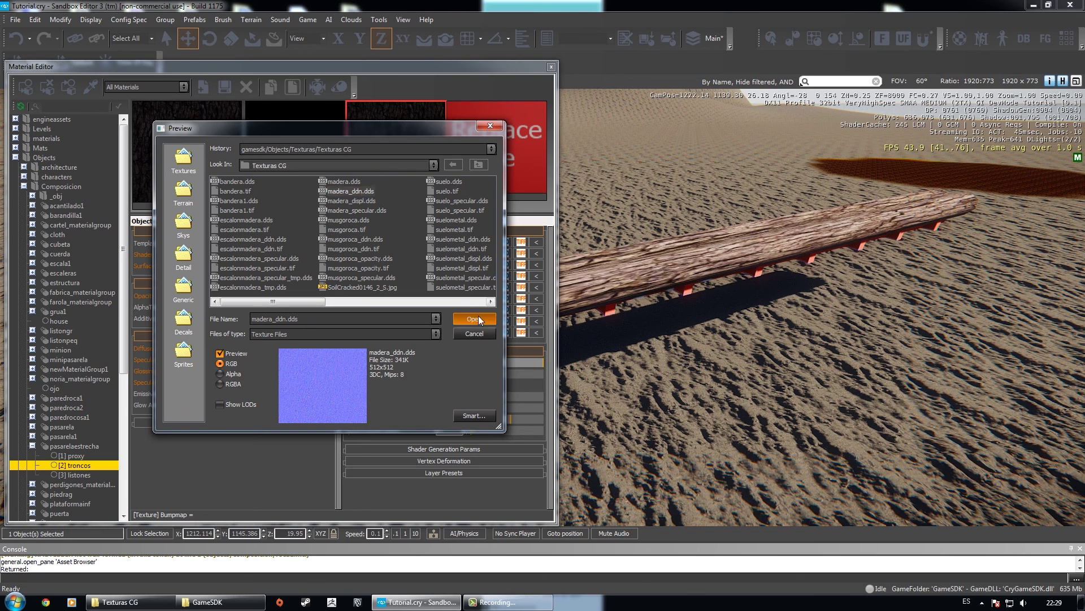
left_click(474, 319)
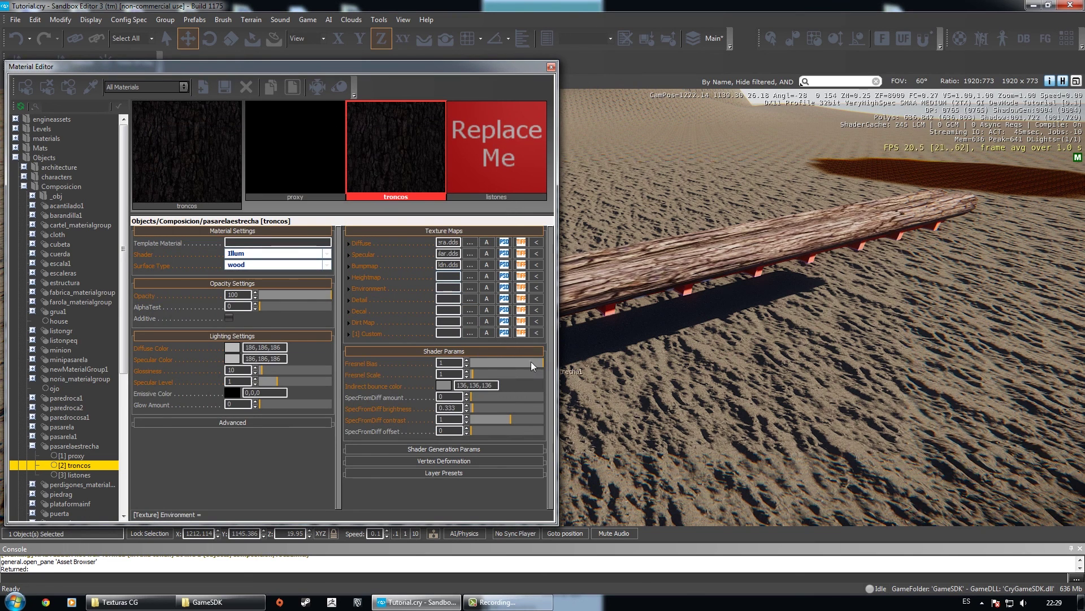
- Pick the listones material from the walkway's red crosspieces in the viewport
left_click(91, 86)
left_click(689, 291)
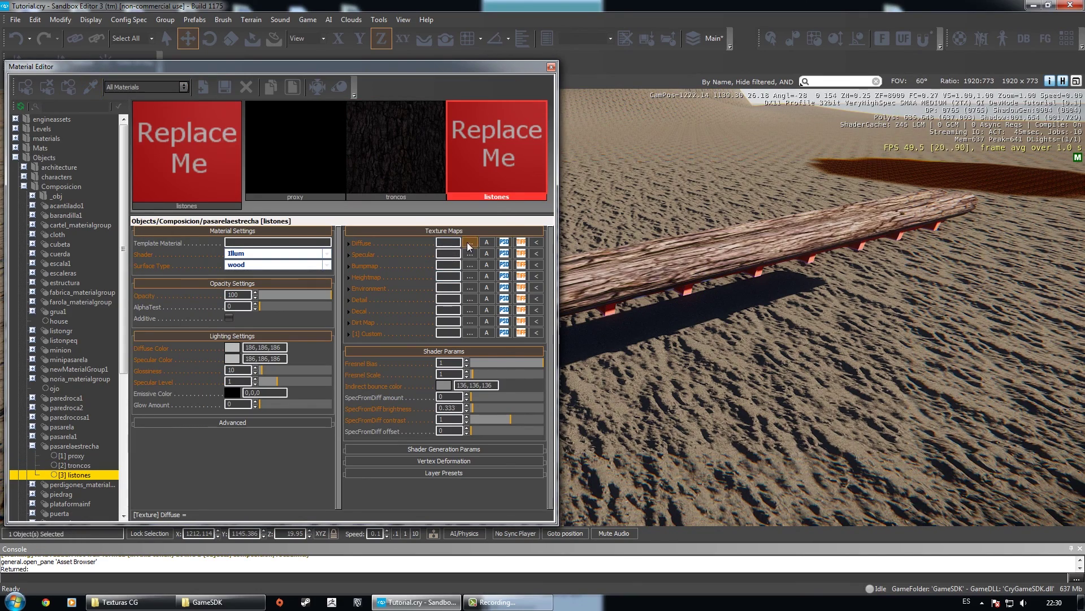
left_click(469, 242)
left_click_drag(312, 300, 422, 301)
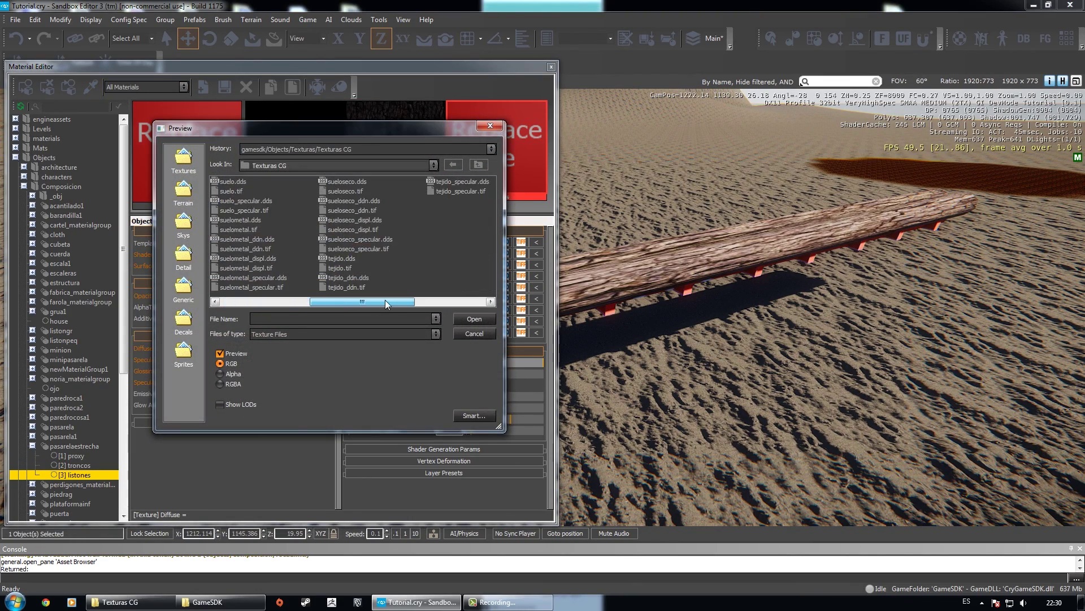
left_click(490, 126)
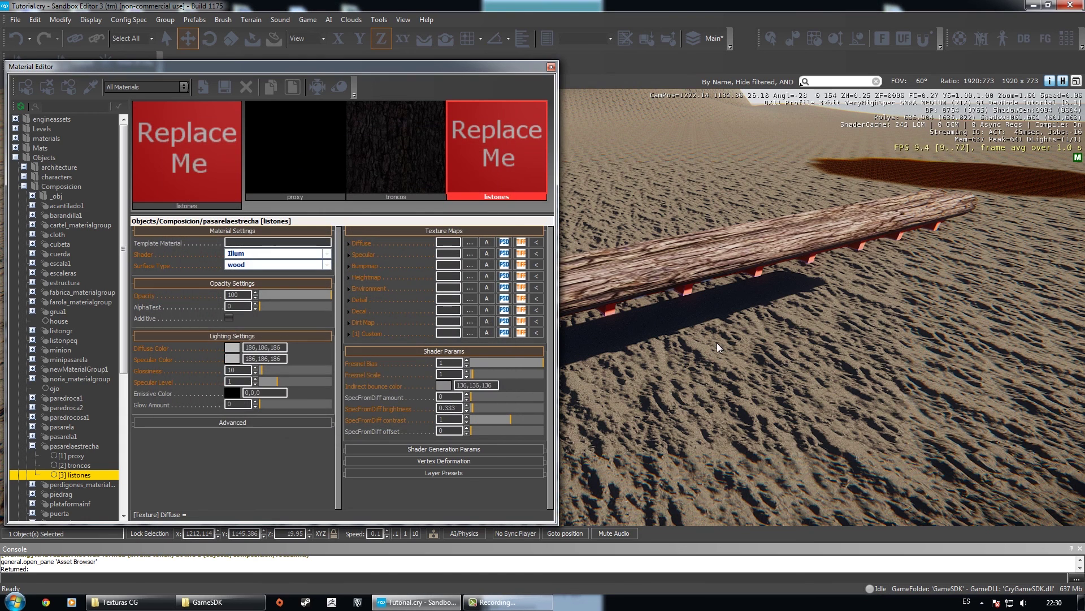